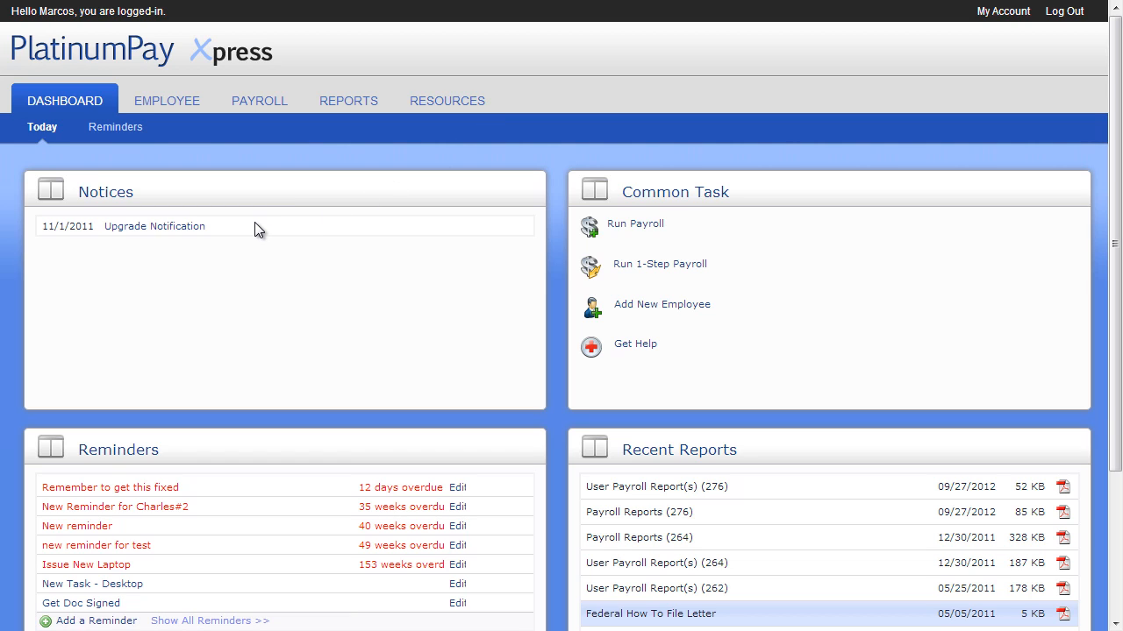
Open the Upgrade Notification notice to read its details, then close it.
left_click(190, 226)
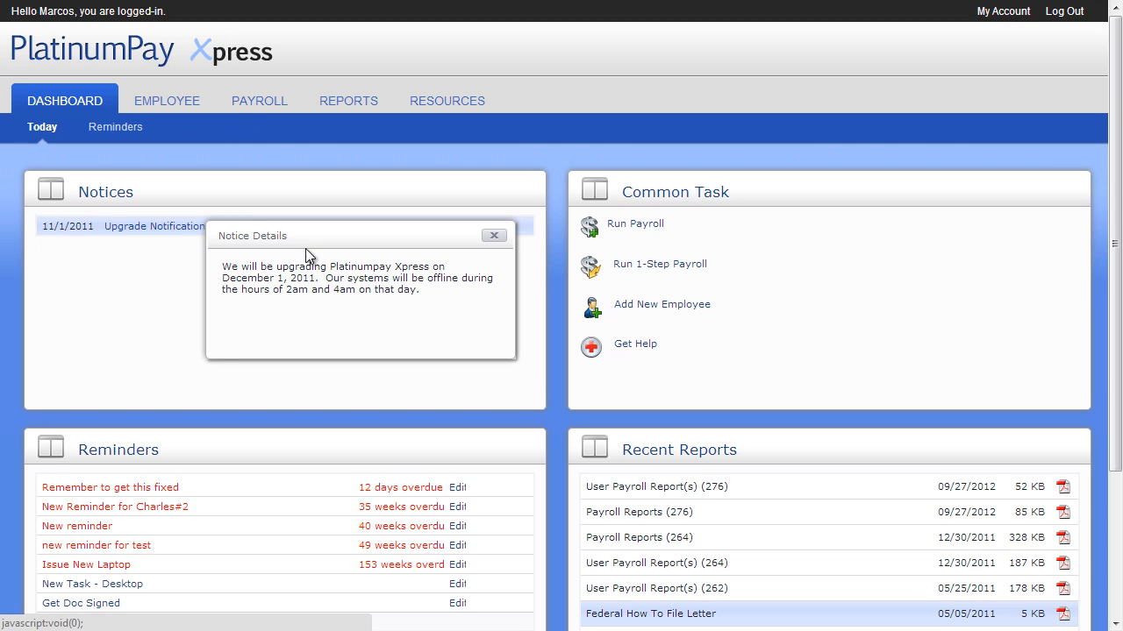
left_click(491, 235)
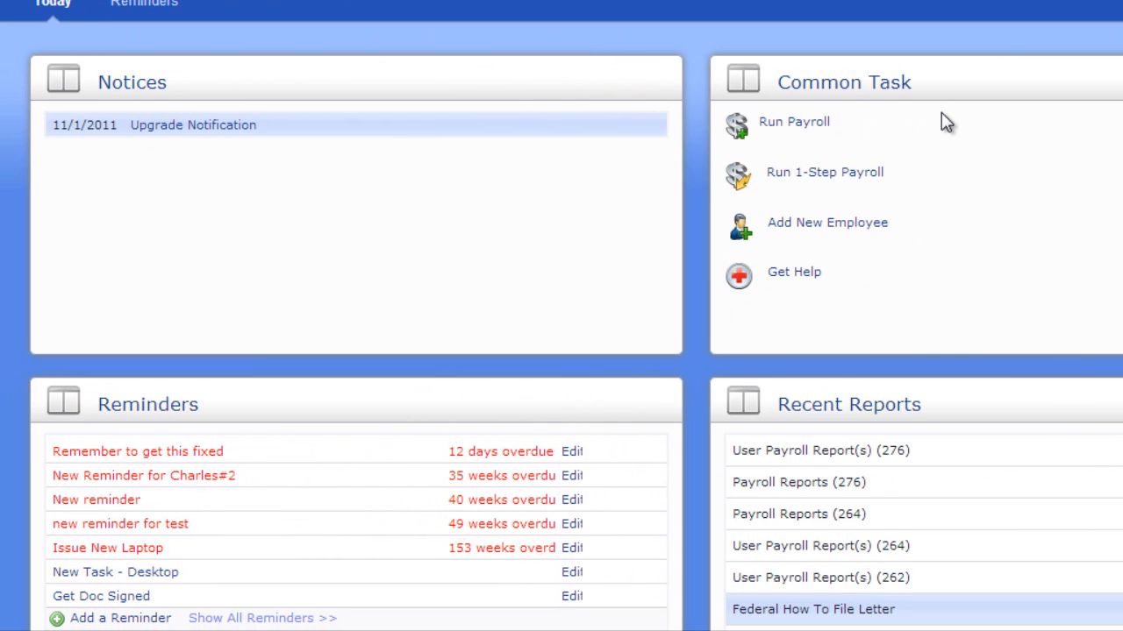
Open the 'Remember to get this fixed' reminder and mark it complete.
left_click(200, 459)
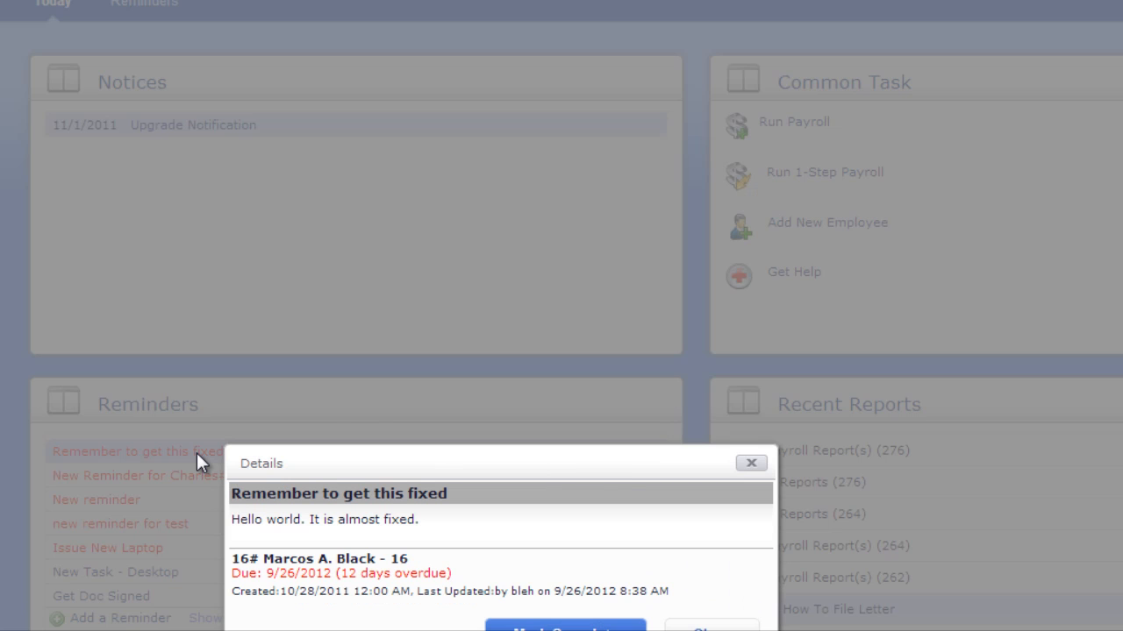
scroll(200, 461, "down", 1)
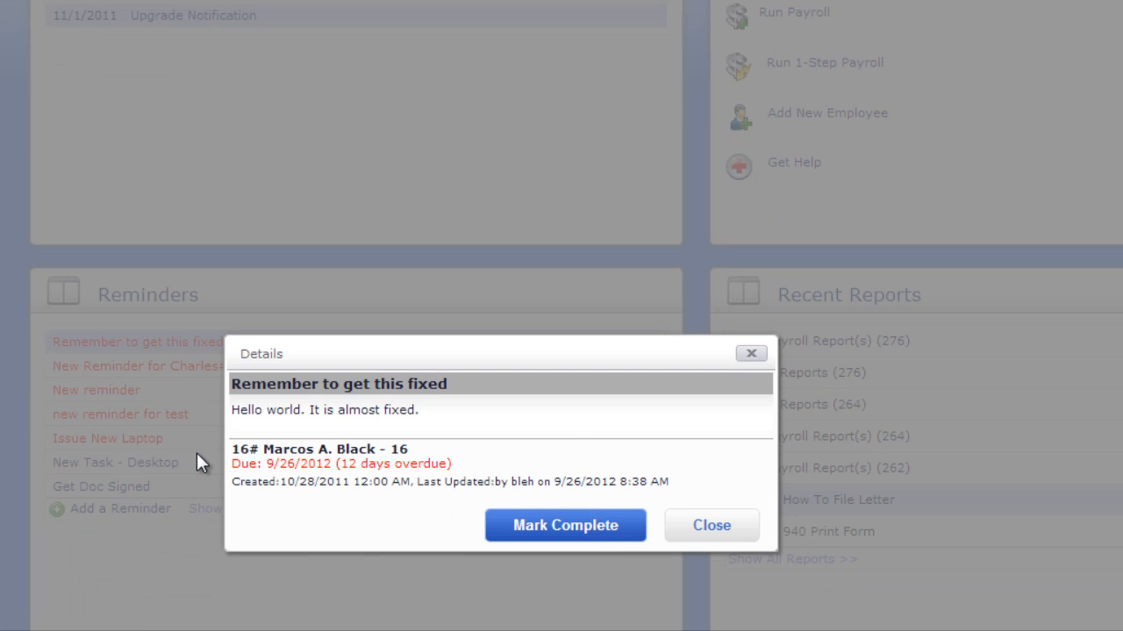
left_click(566, 526)
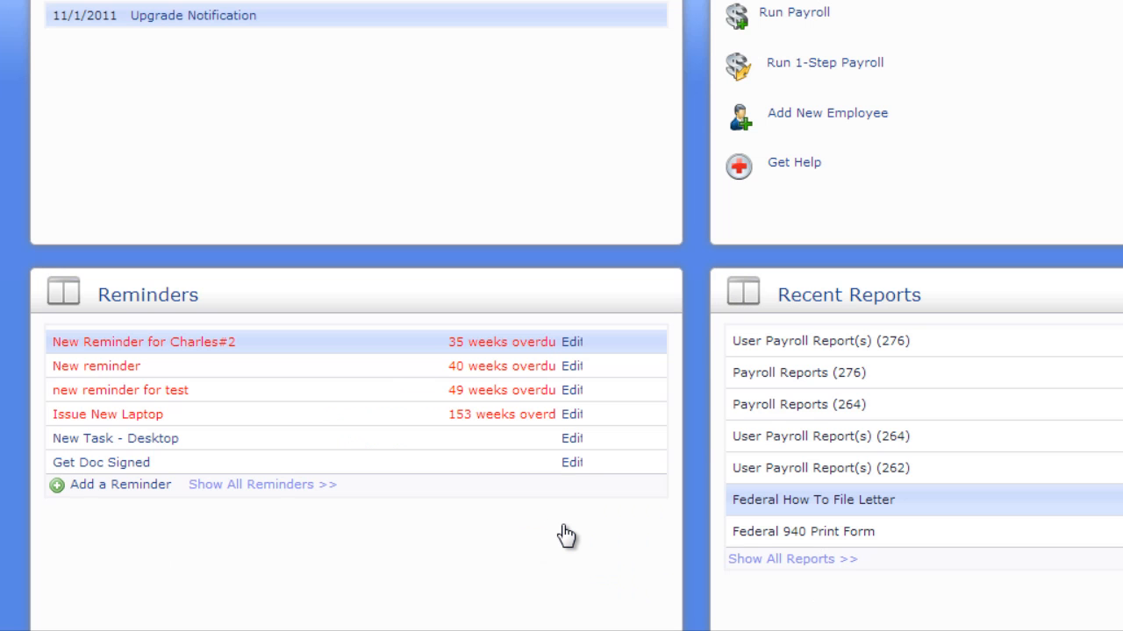
Show all reminders, open the Get Doc Signed reminder for editing and add the note 'Gave it to employee, waiting for return.'.
left_click(283, 487)
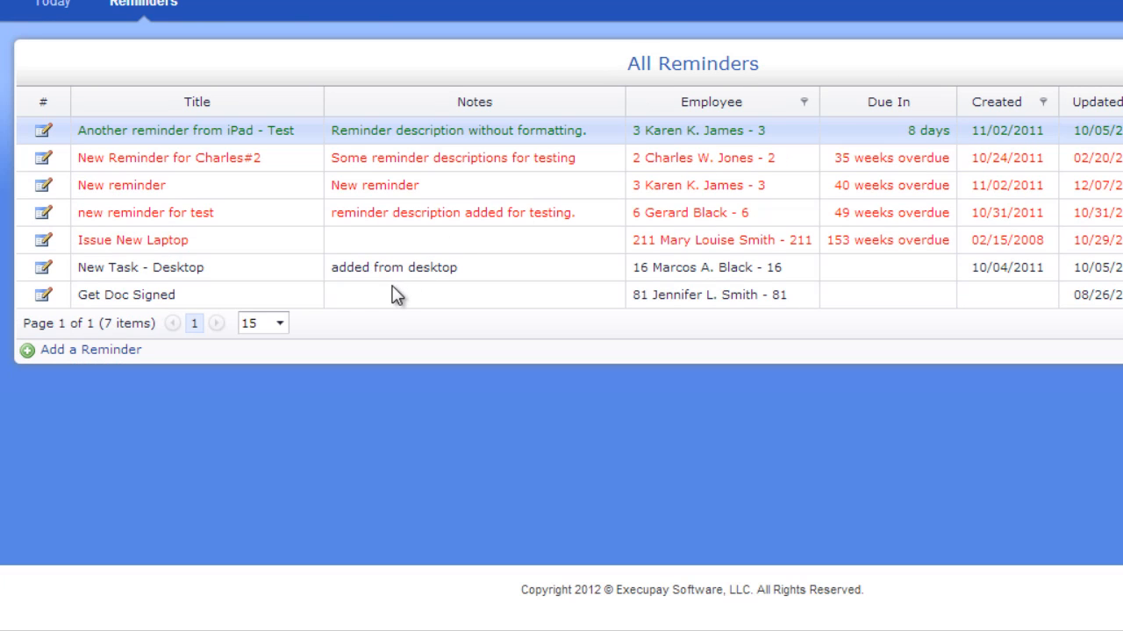
left_click(161, 298)
double_click(161, 299)
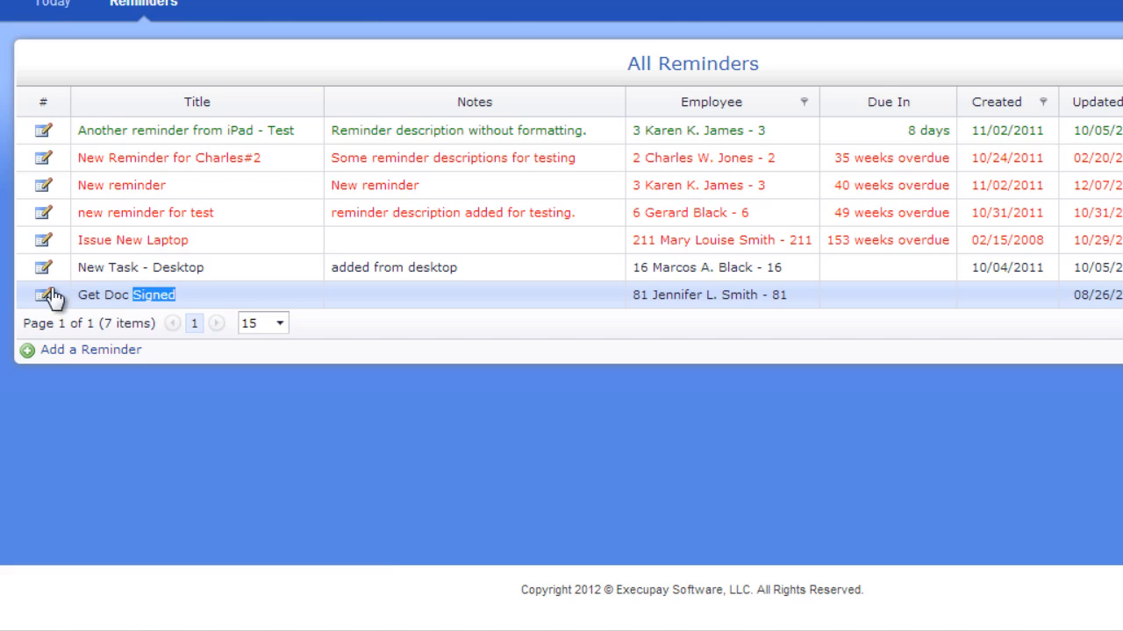
left_click(44, 296)
left_click(515, 470)
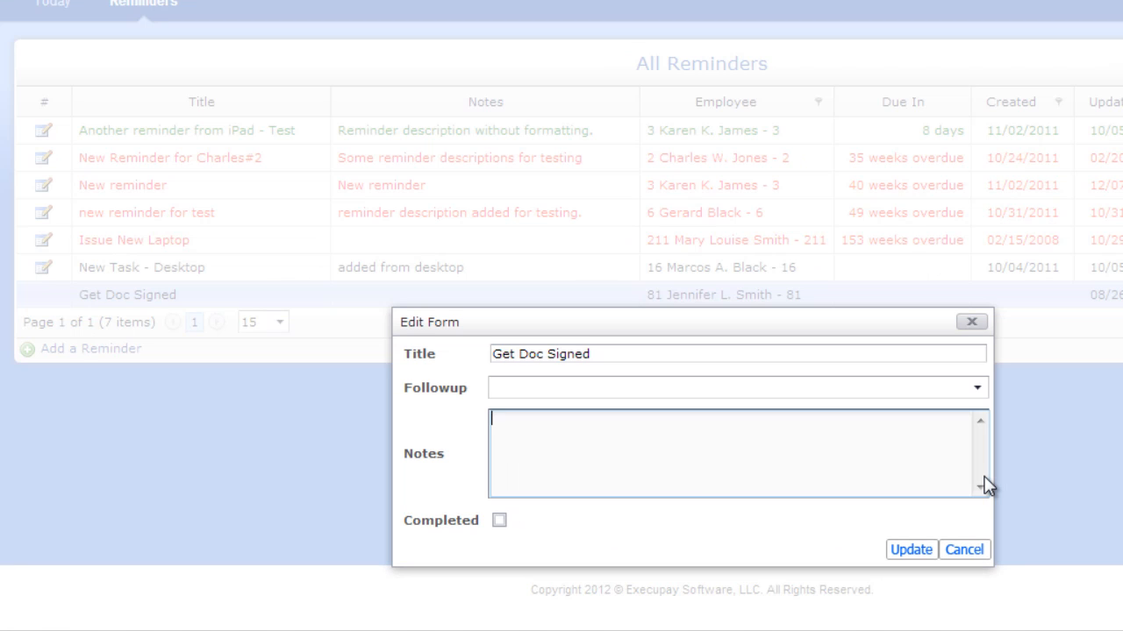
type("Gave it to employee, waiting for return.")
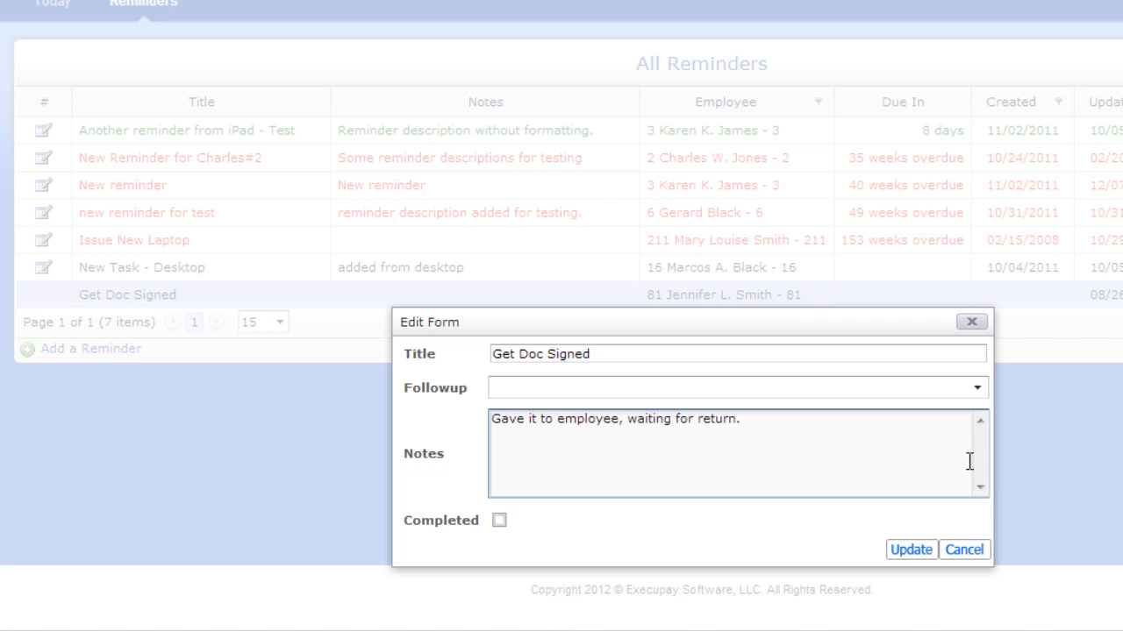
Set the reminder's follow-up date to 10/26/2012 and update it.
left_click(977, 388)
left_click(714, 256)
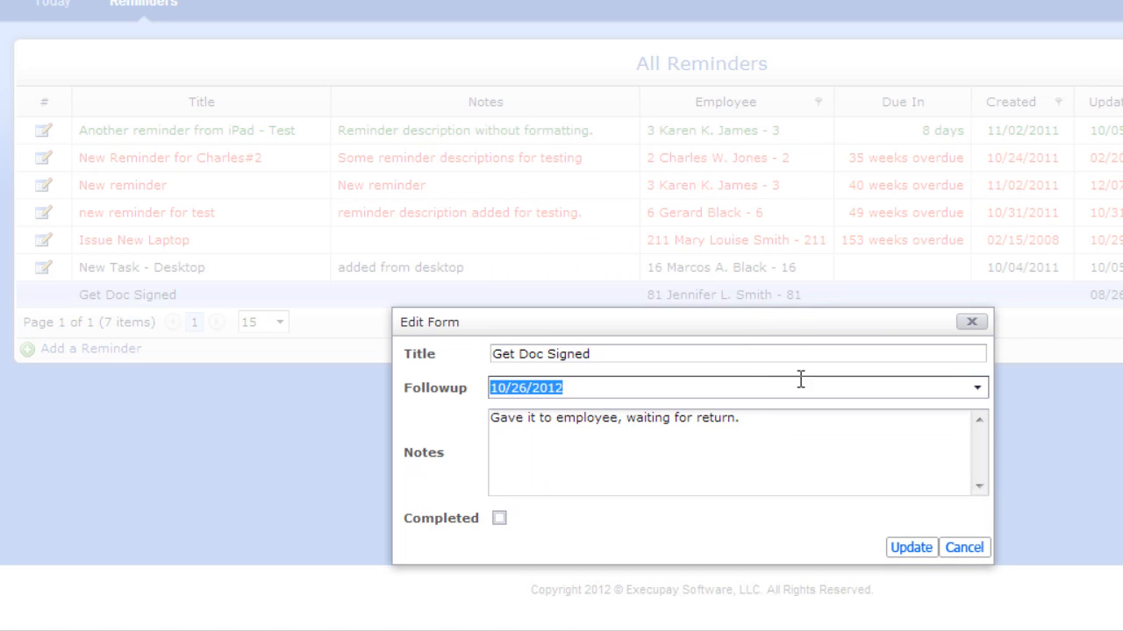
left_click(917, 549)
Return to the dashboard, open the User Payroll Report(s) (264) PDF from Recent Reports, and close it.
left_click(52, 3)
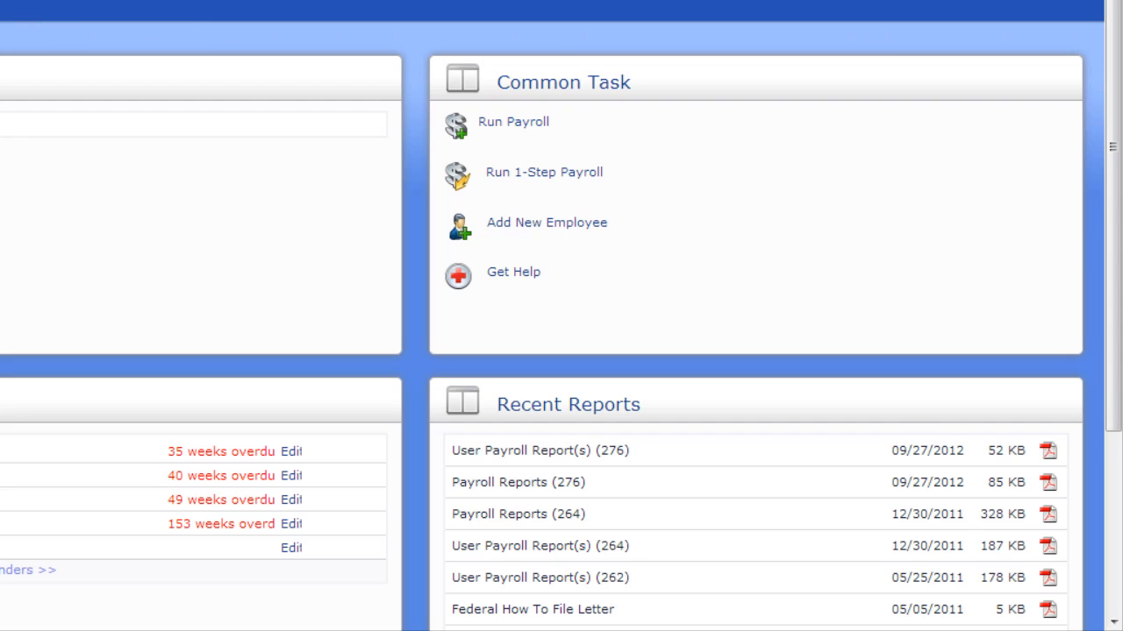
scroll(562, 351, "down", 2)
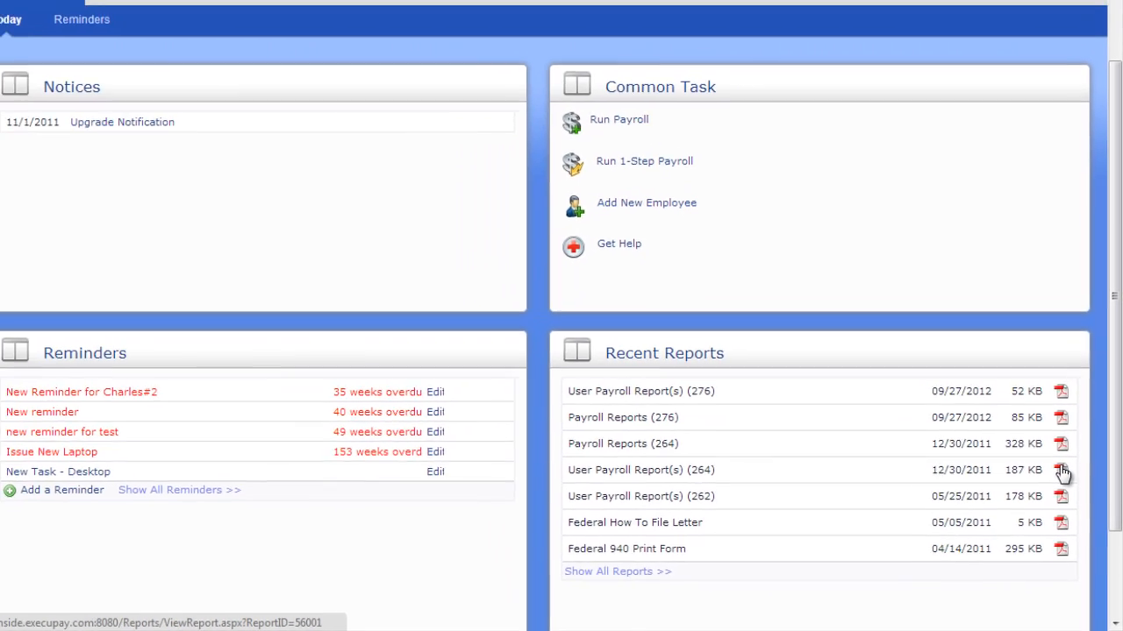
left_click(1062, 472)
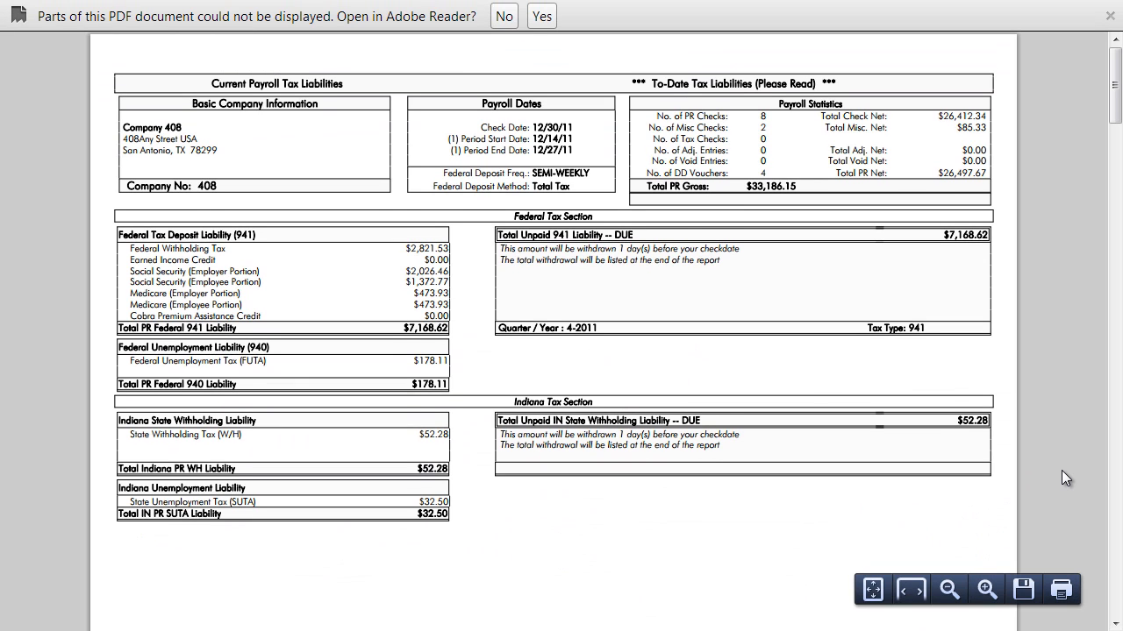
left_click(499, 16)
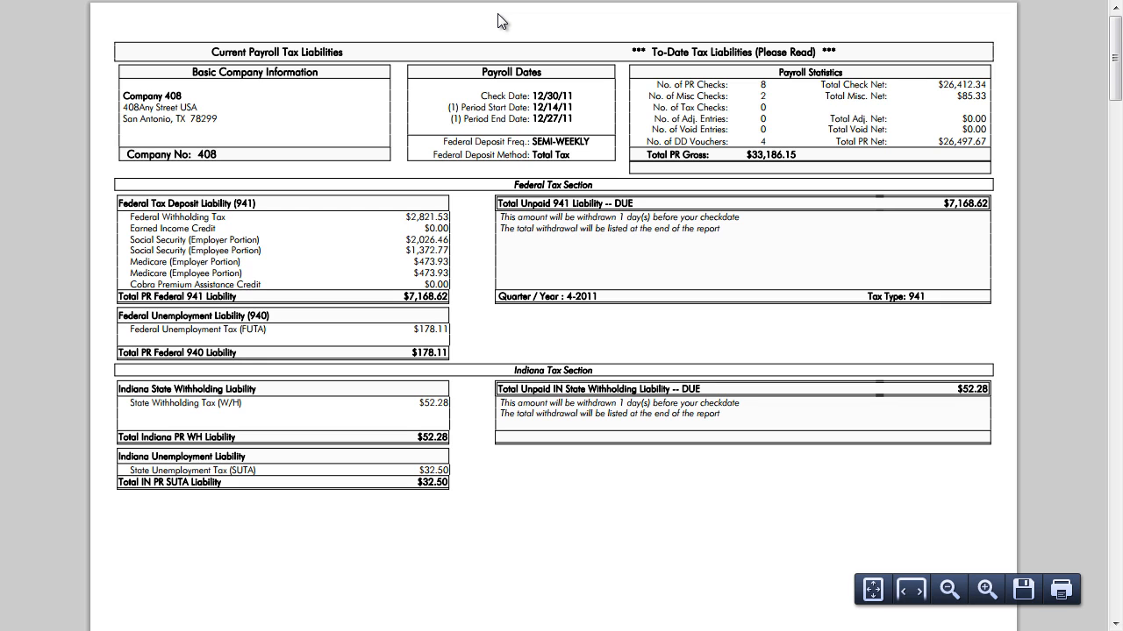
key("ctrl+w")
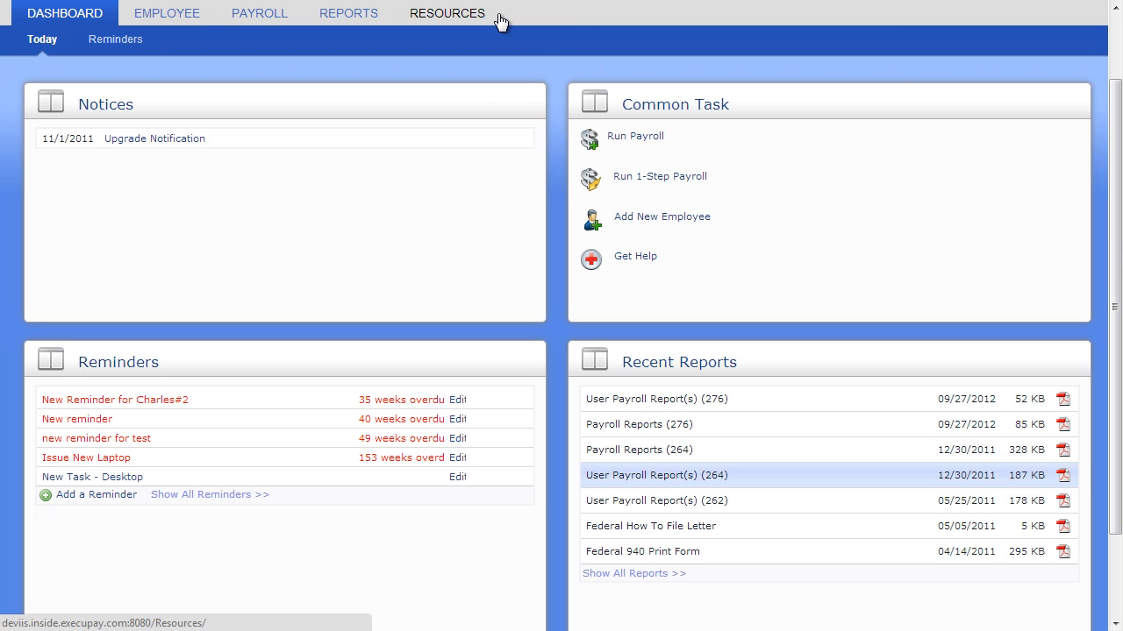
Show all reports, go to page 3 of the Reports Library and open the 06/15/2010 User Payroll Report(s) PDF.
left_click(654, 576)
scroll(656, 585, "down", 1)
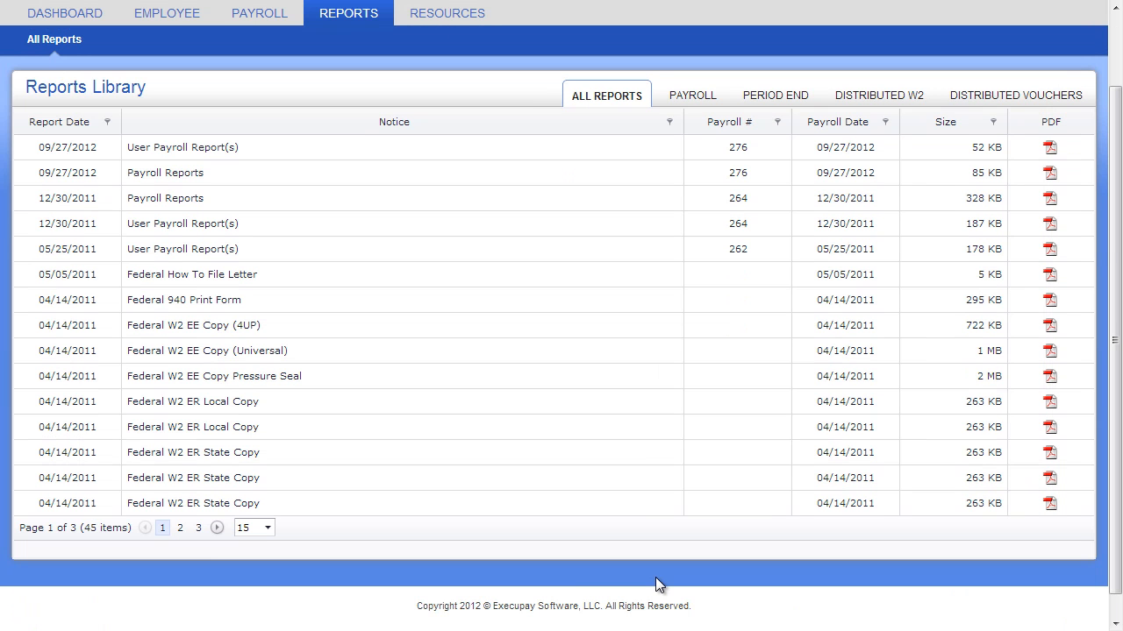
left_click(199, 528)
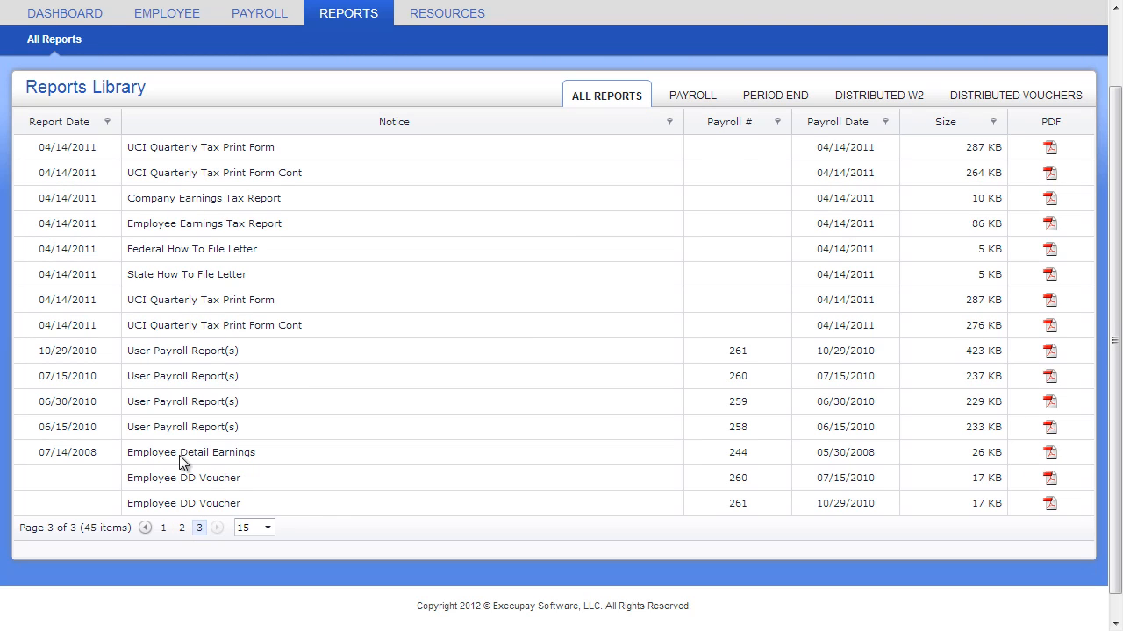
left_click(1050, 427)
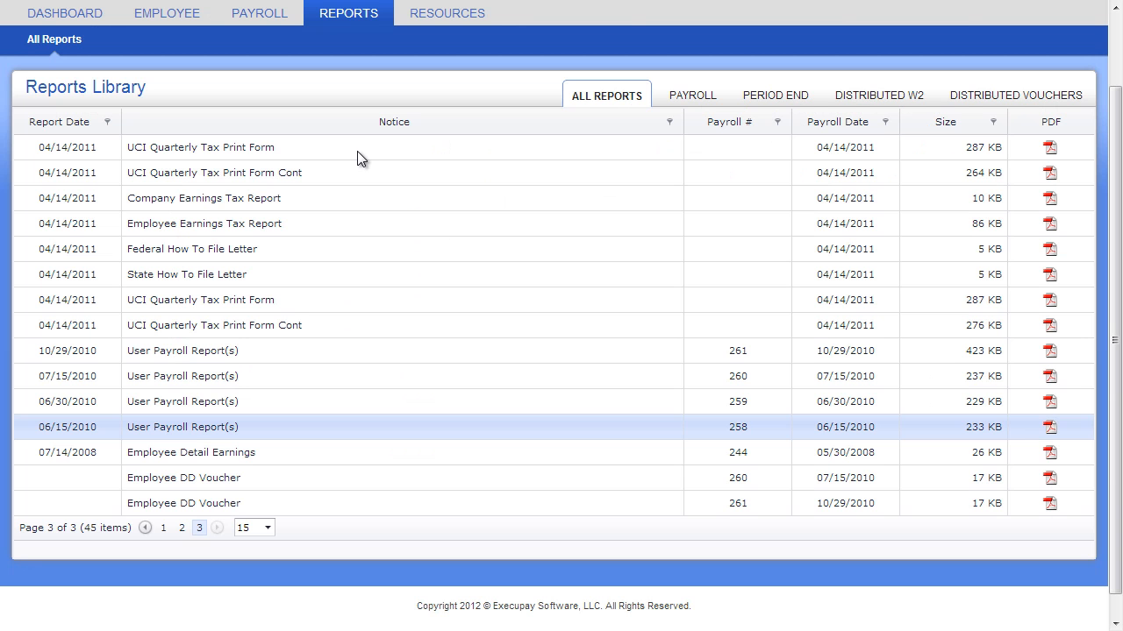
Filter the Reports Library to Payroll, then Period End reports, and open the Federal W2 EE Copy (4UP) PDF.
left_click(672, 96)
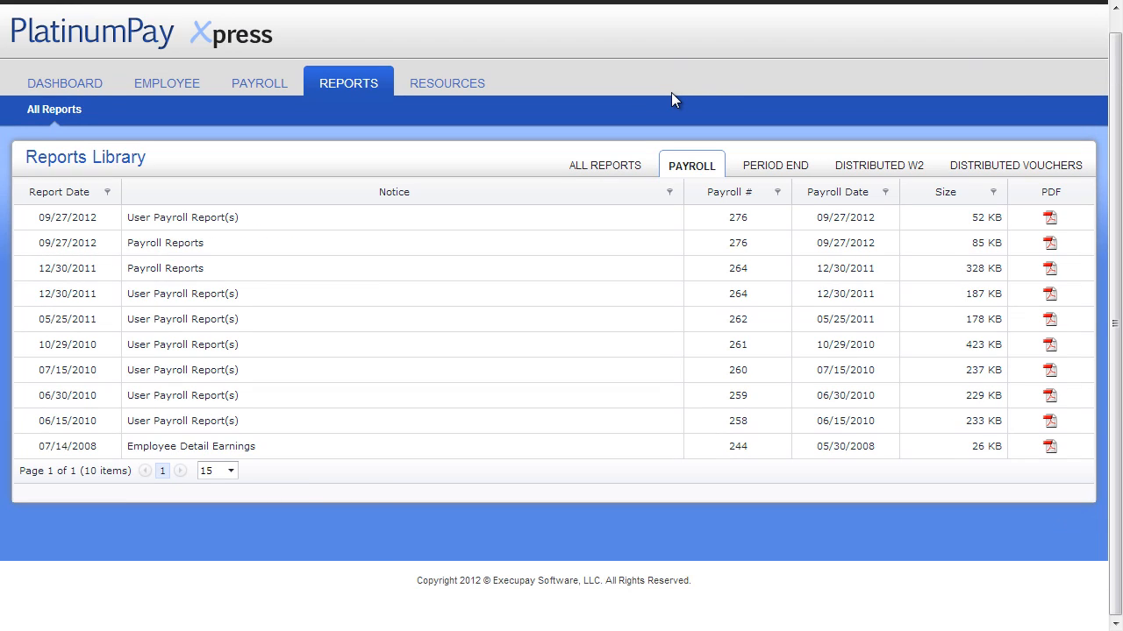
left_click(761, 167)
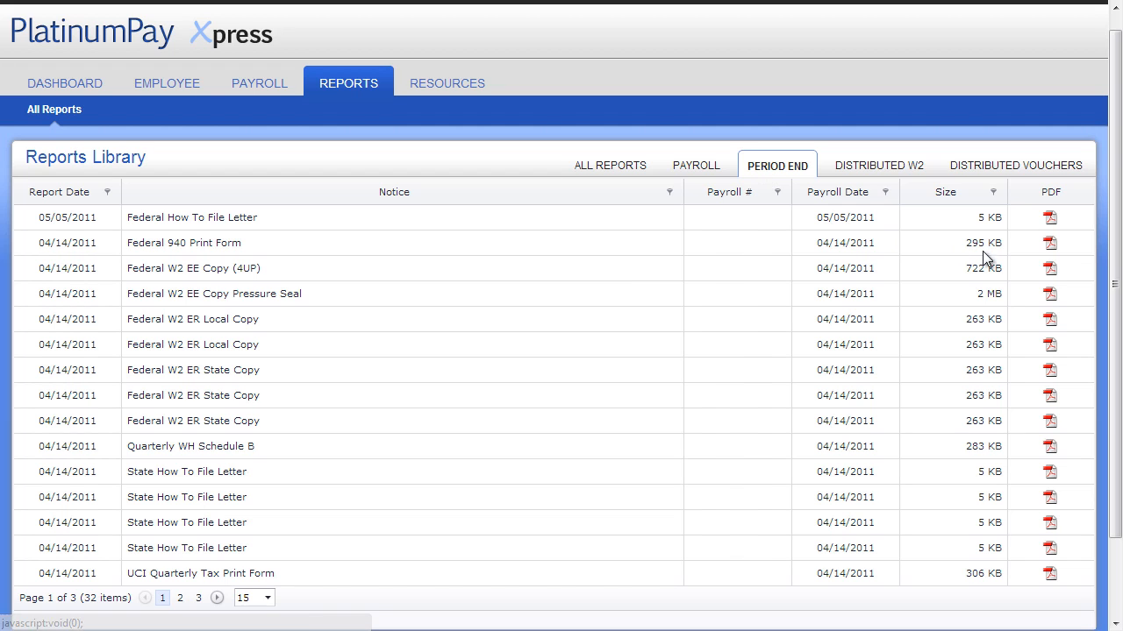
left_click(1052, 274)
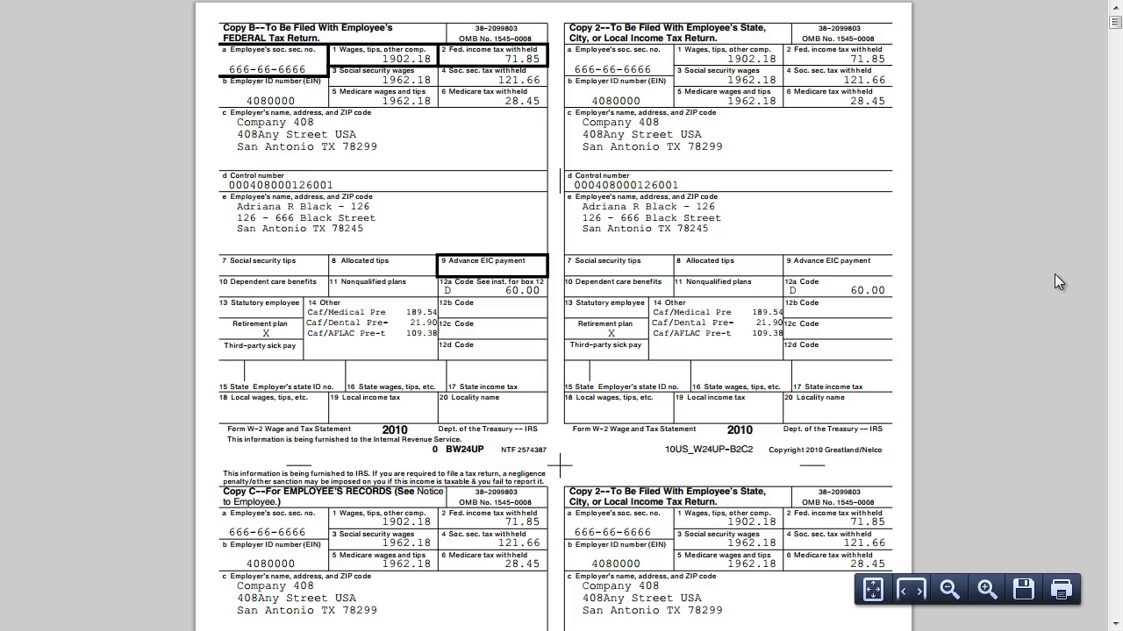
scroll(1054, 274, "down", 10)
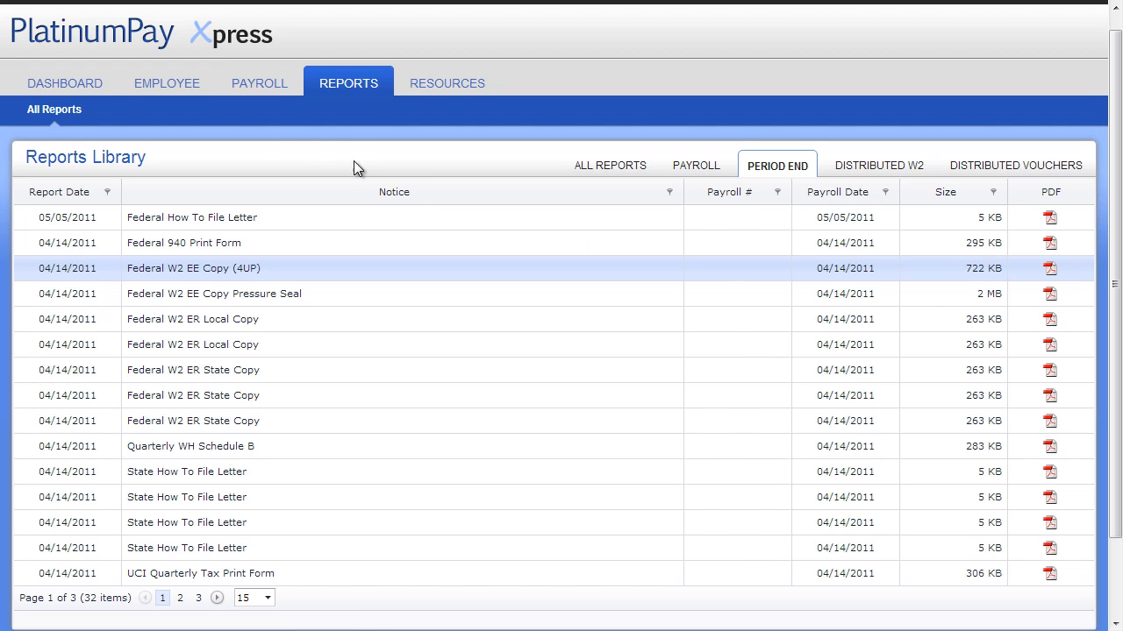
Open the All Employees list and switch it to List View, then back to Card View.
left_click(93, 81)
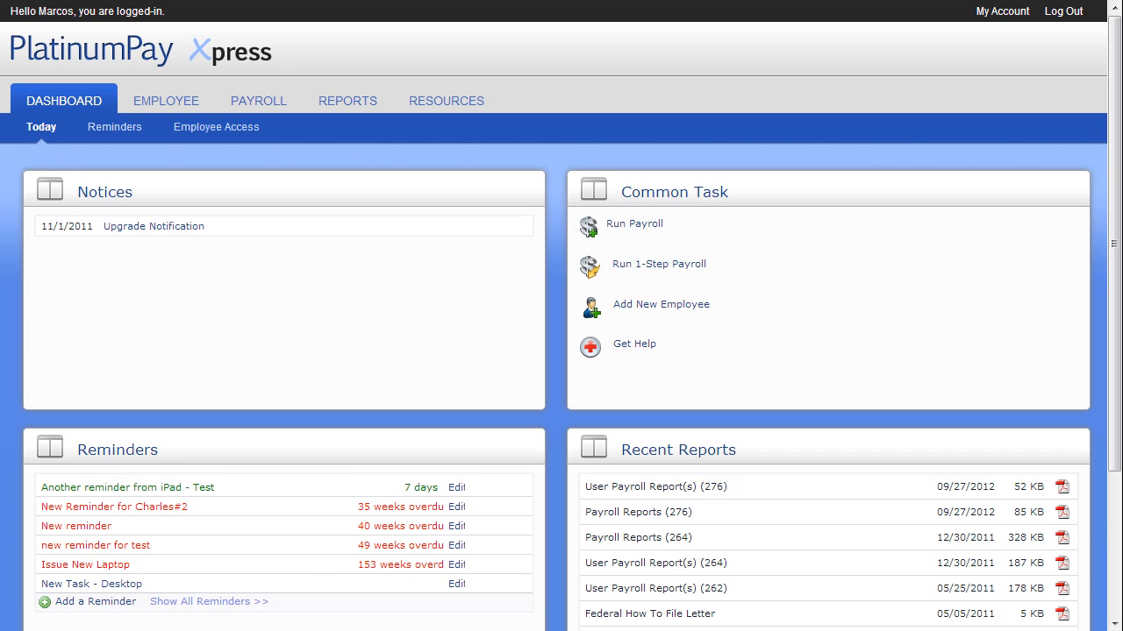
left_click(142, 106)
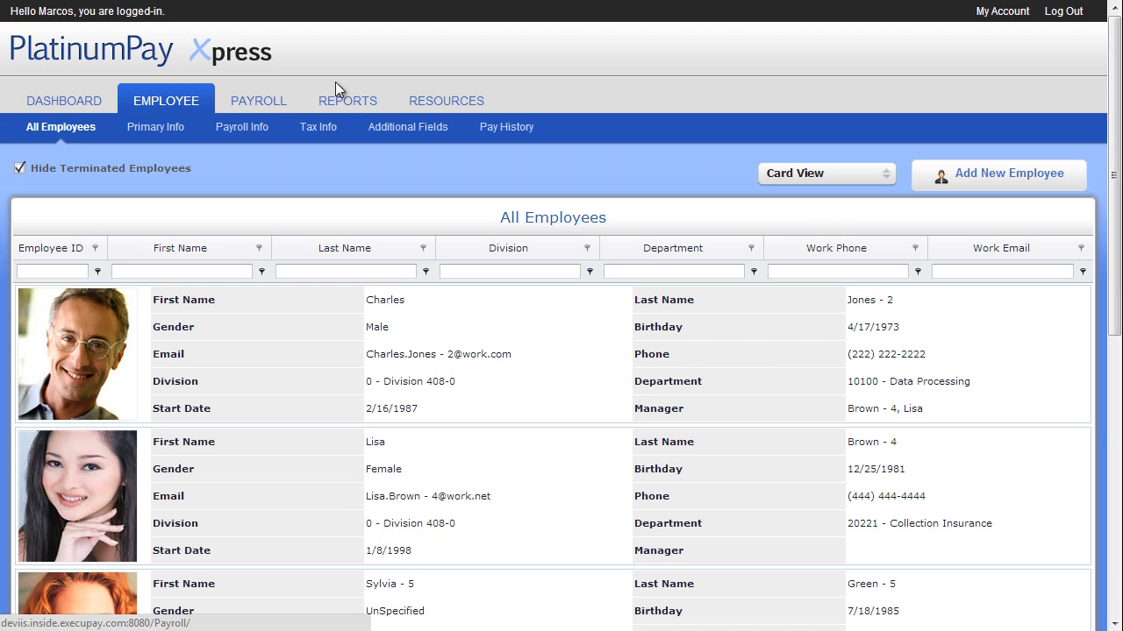
left_click(816, 173)
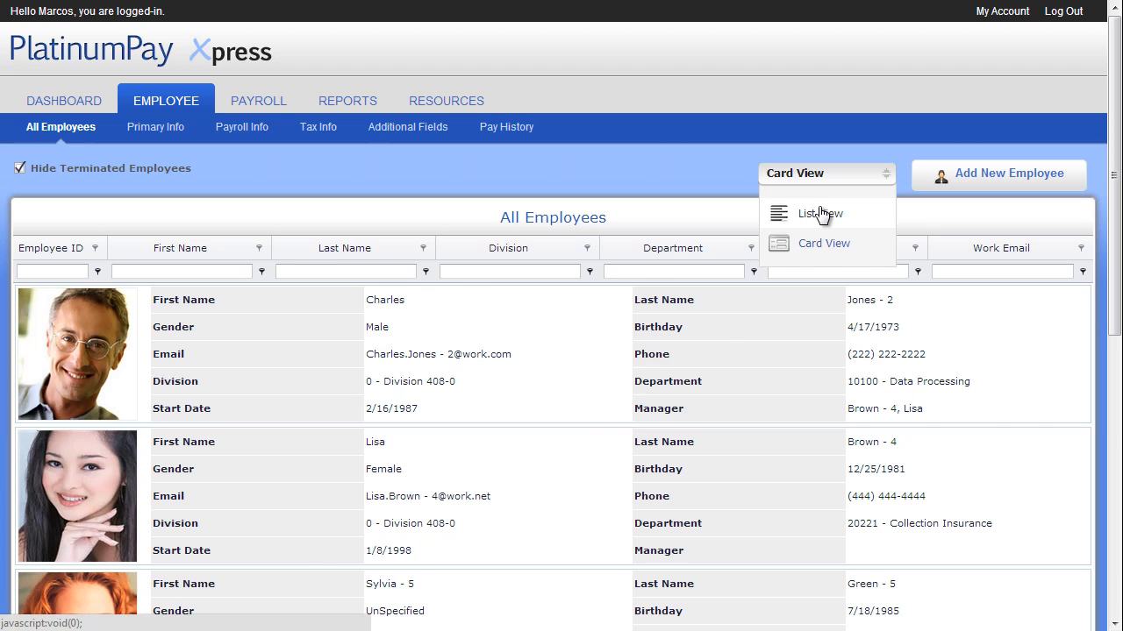
left_click(820, 213)
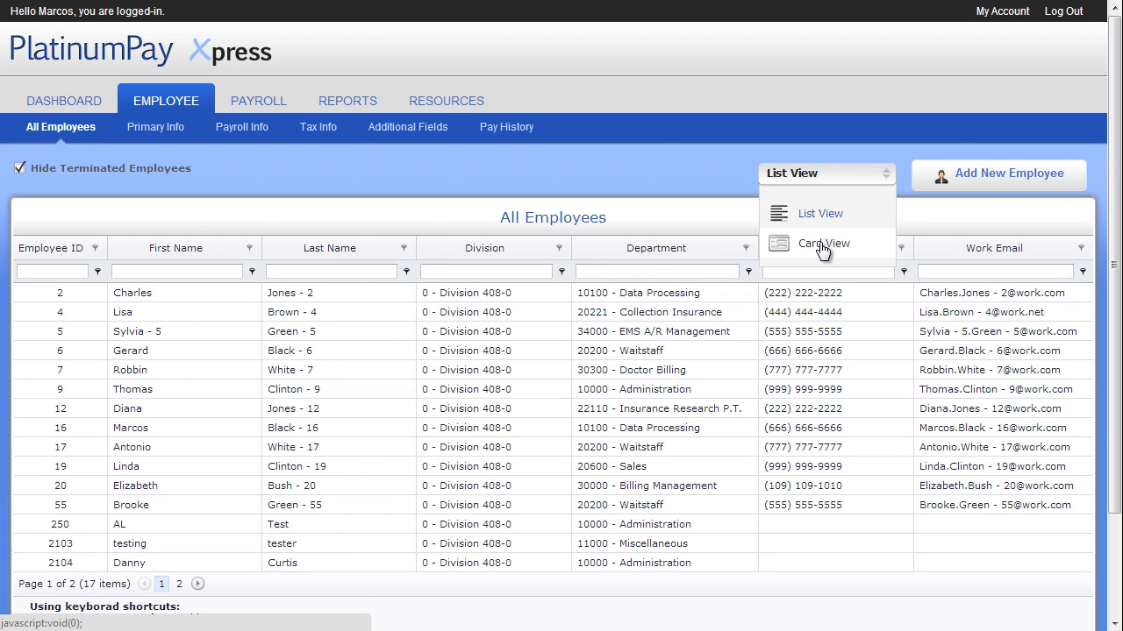
left_click(823, 243)
Filter employees by last name 'white', then clear the filter.
left_click(353, 273)
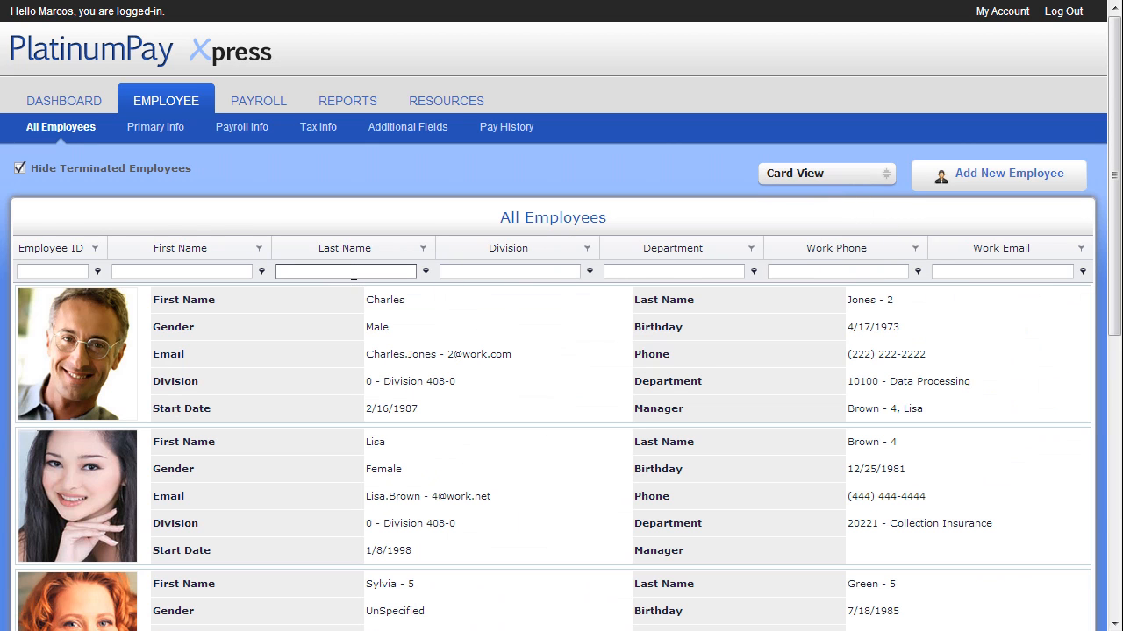
type("white")
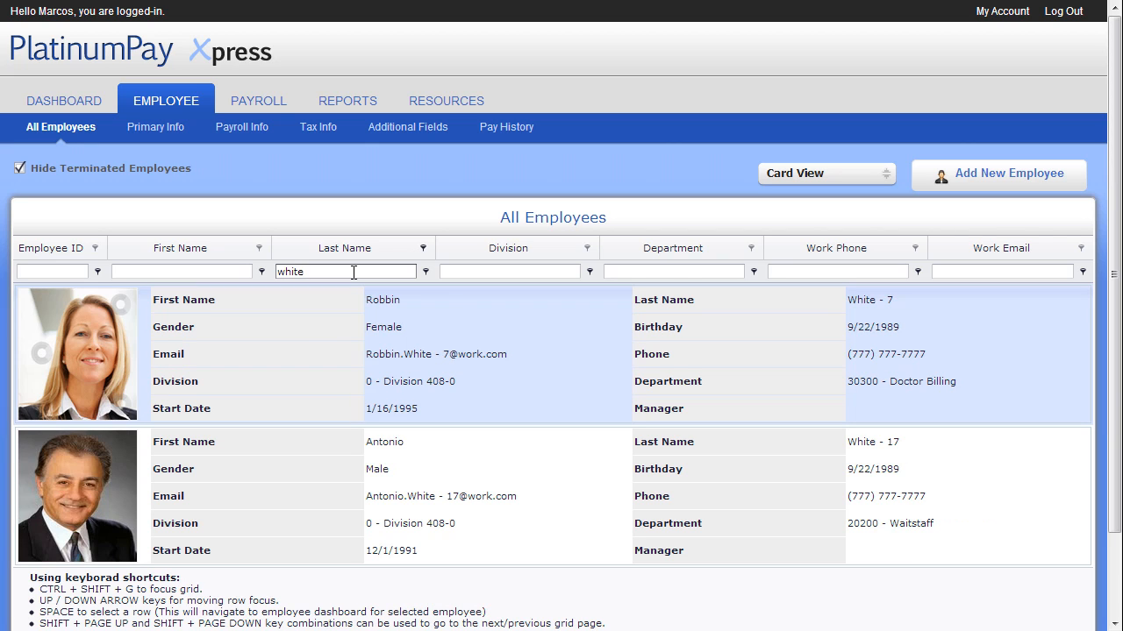
key("BackSpace")
key("BackSpace")
key("BackSpace")
key("BackSpace")
key("BackSpace")
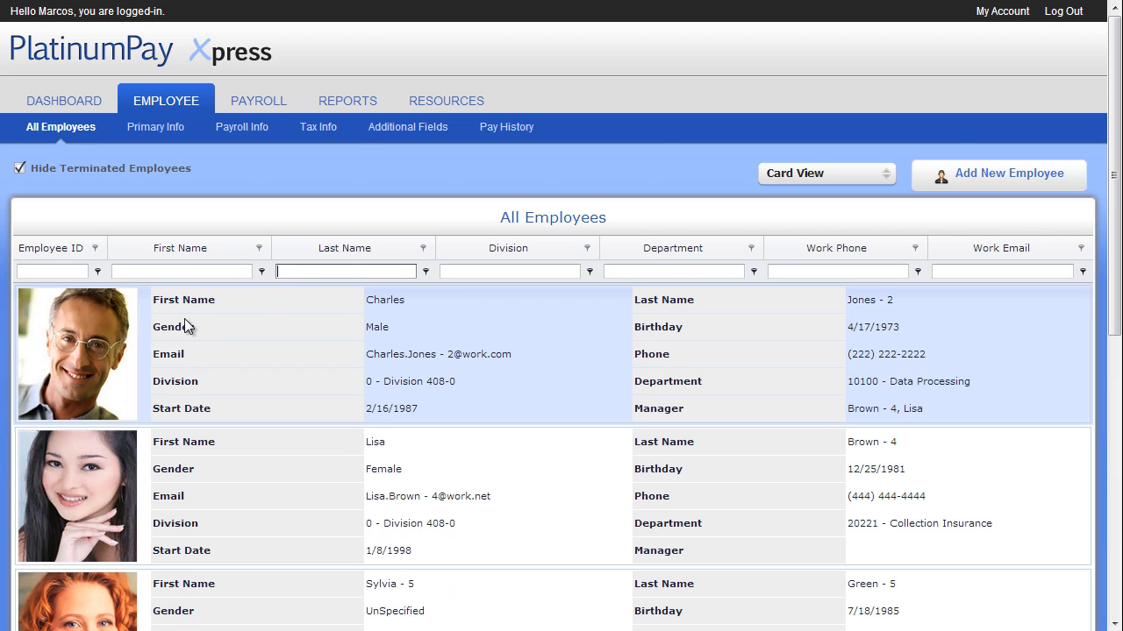
Open the second employee's primary info, edit the personal details to change the work email domain to work.com, and save.
left_click(94, 495)
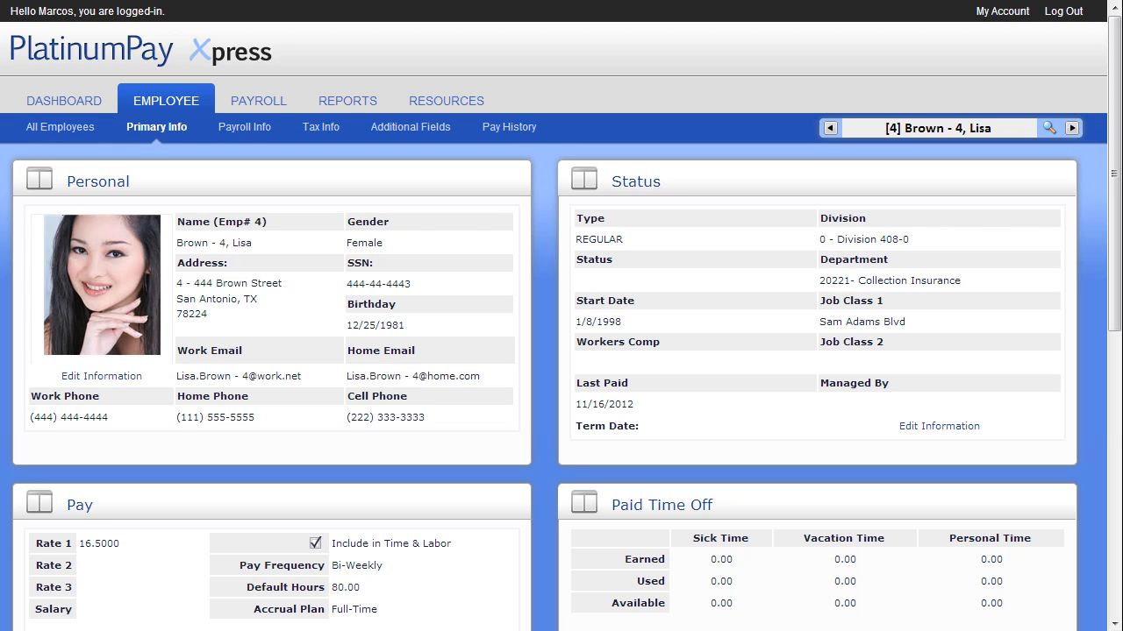
left_click(121, 374)
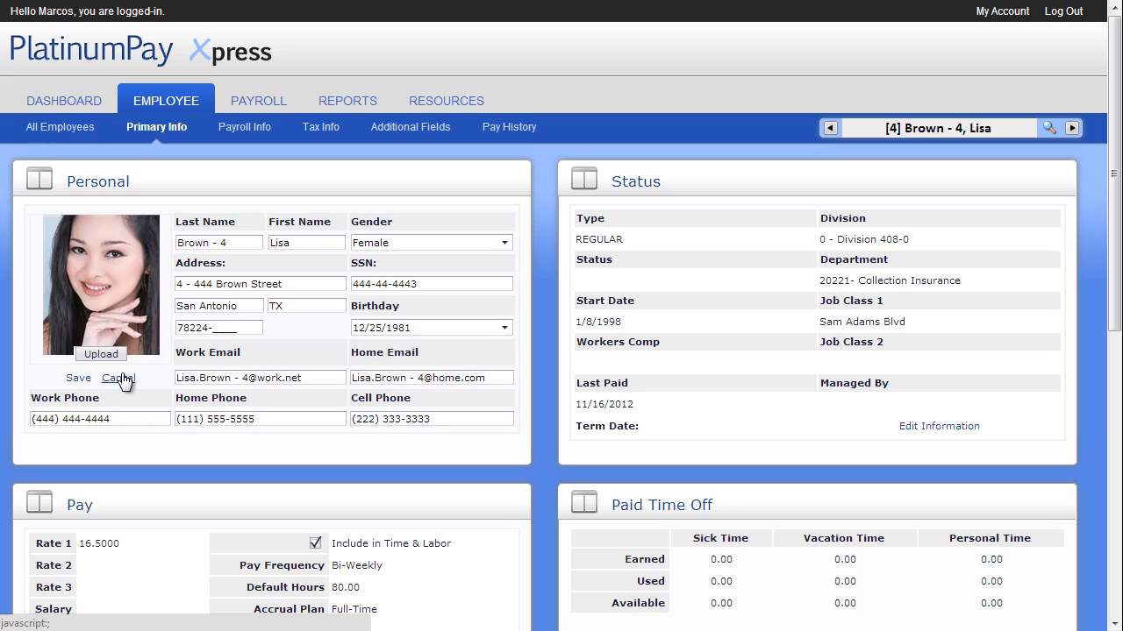
left_click(314, 379)
key("BackSpace")
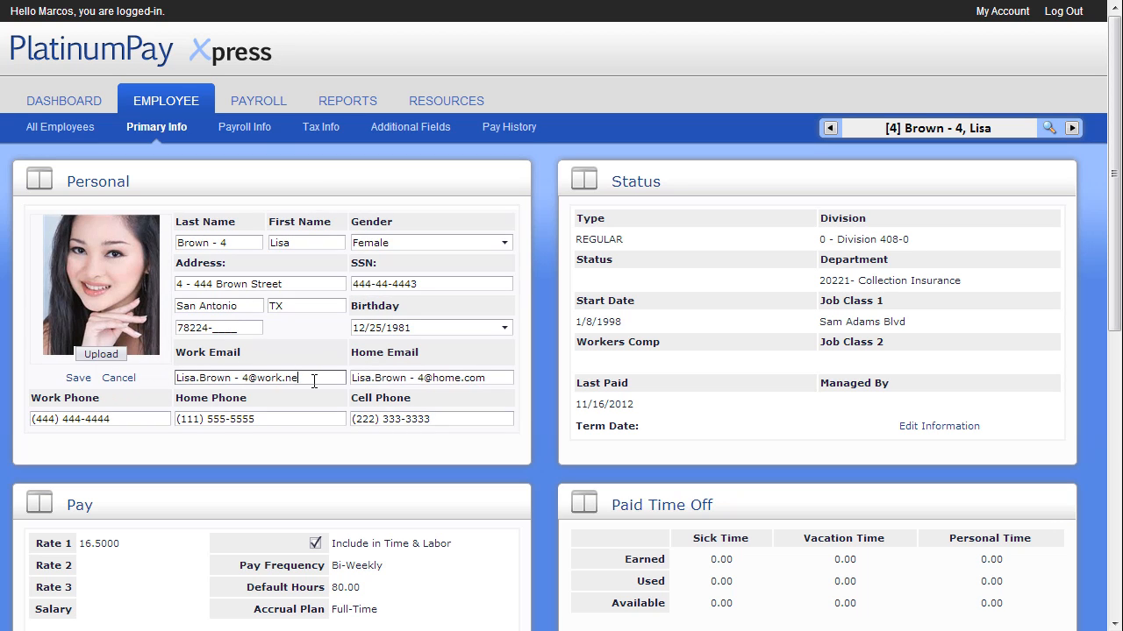
key("BackSpace")
key("BackSpace")
type("com")
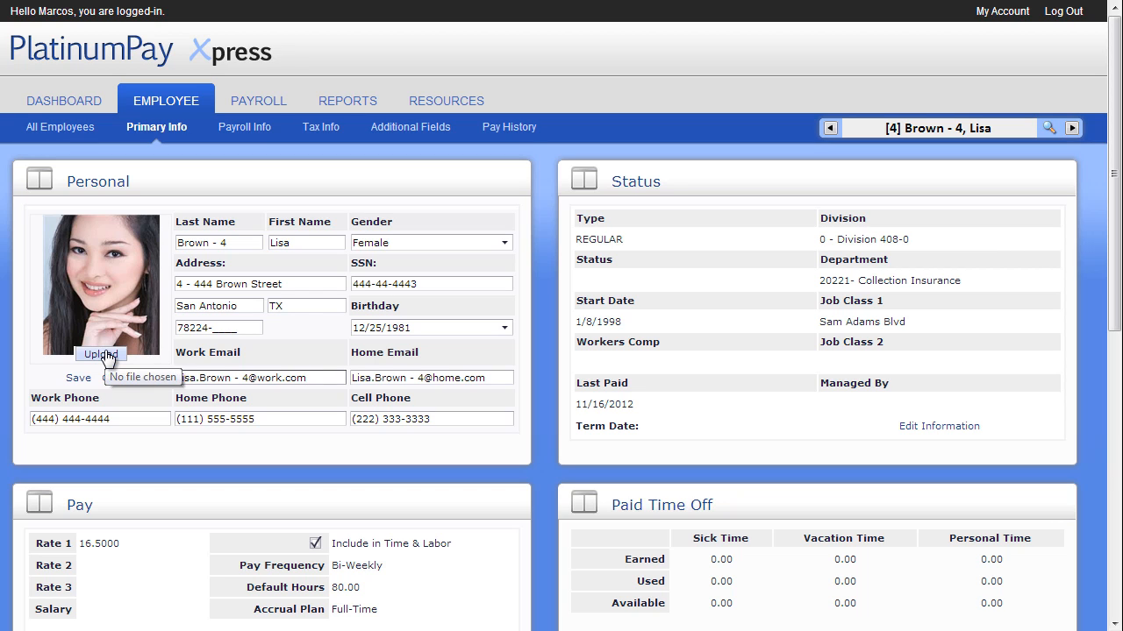
left_click(79, 378)
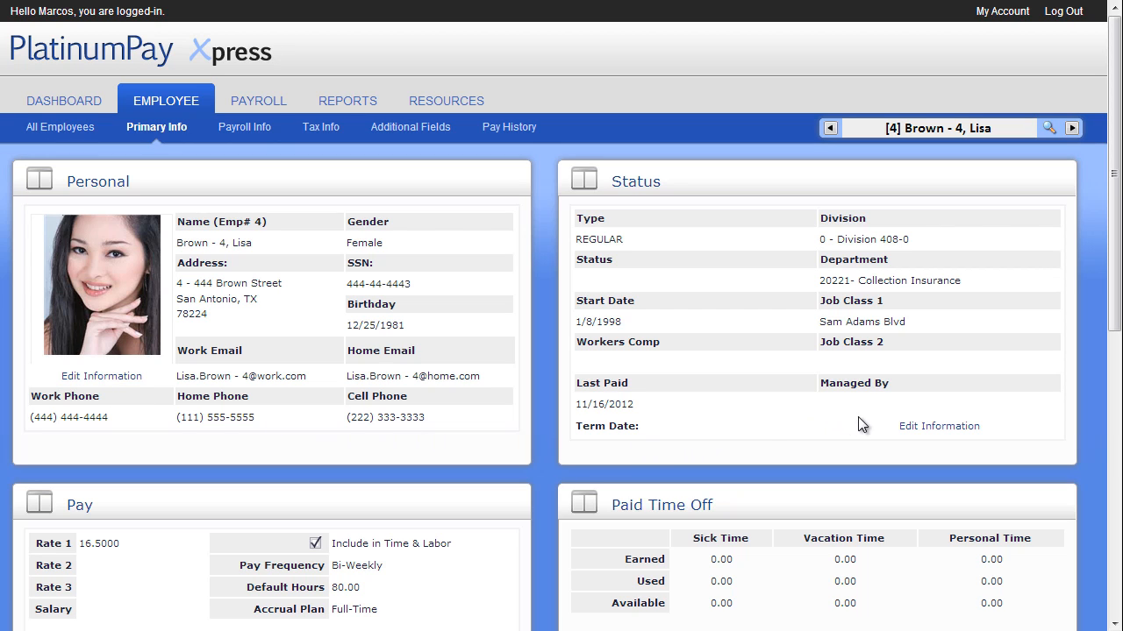
Open the Status section for editing, browse the Type and Division options, and open then cancel the Terminate Employee dialog.
left_click(912, 428)
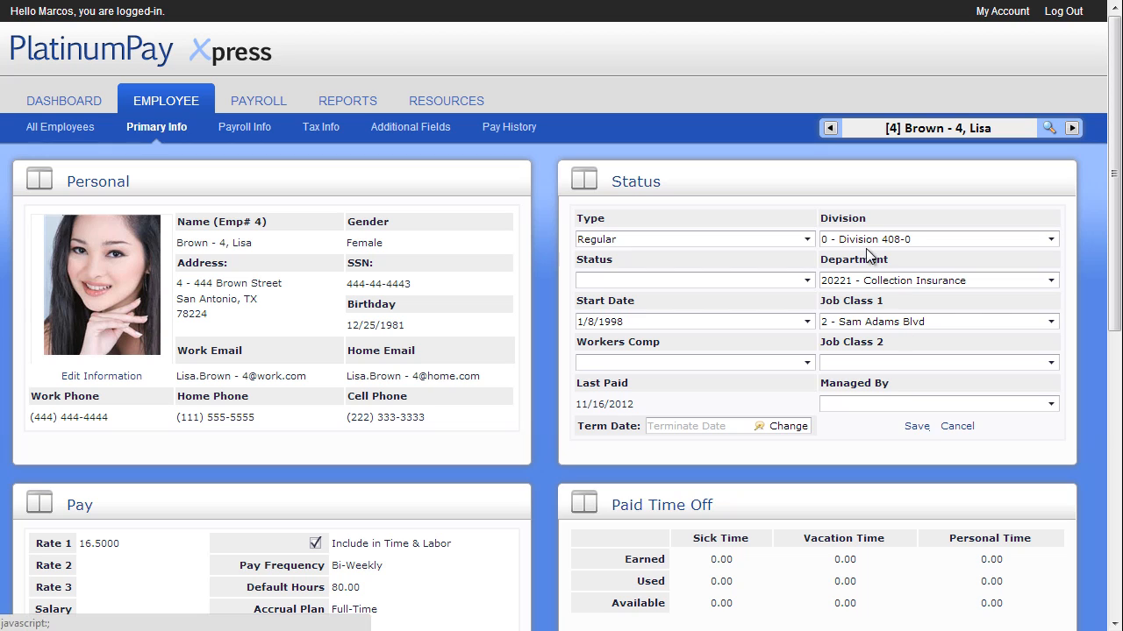
left_click(807, 240)
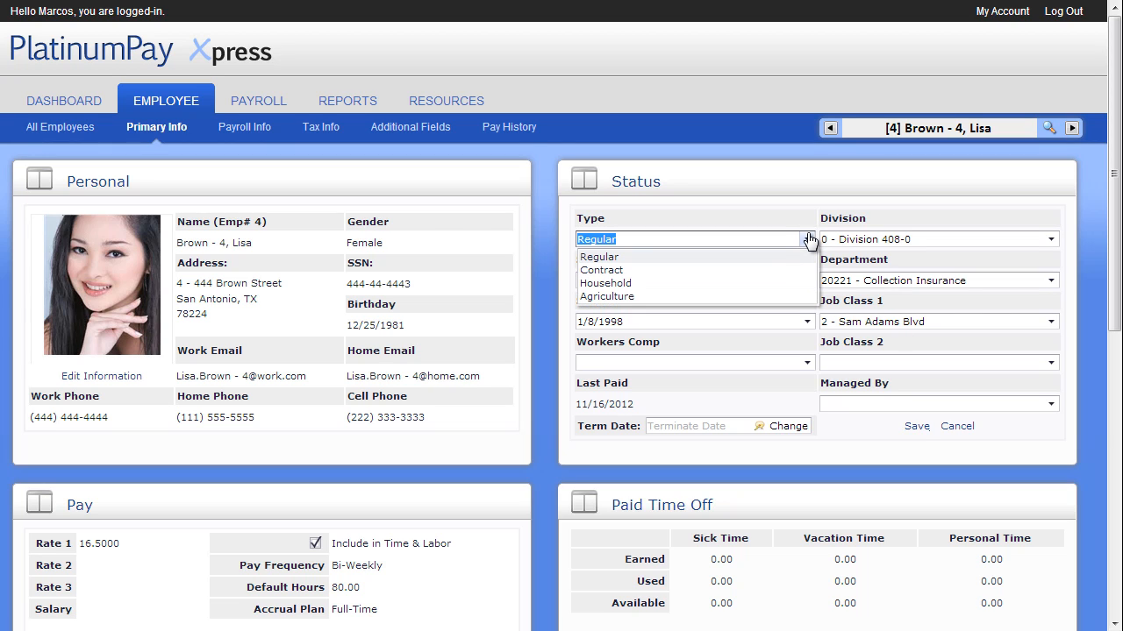
left_click(807, 239)
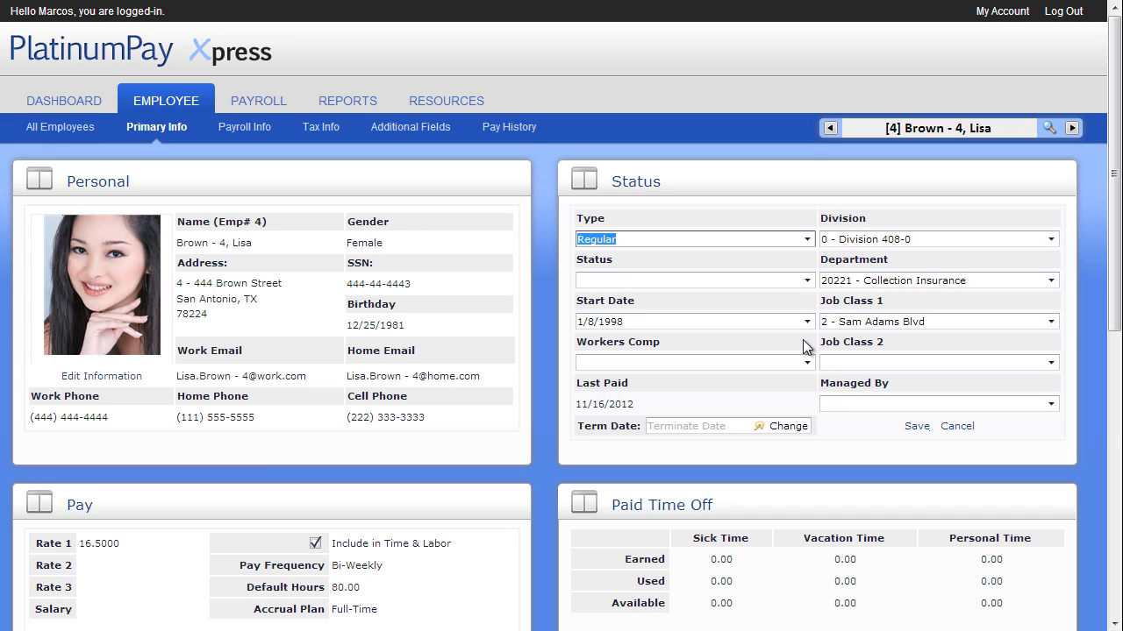
left_click(1051, 239)
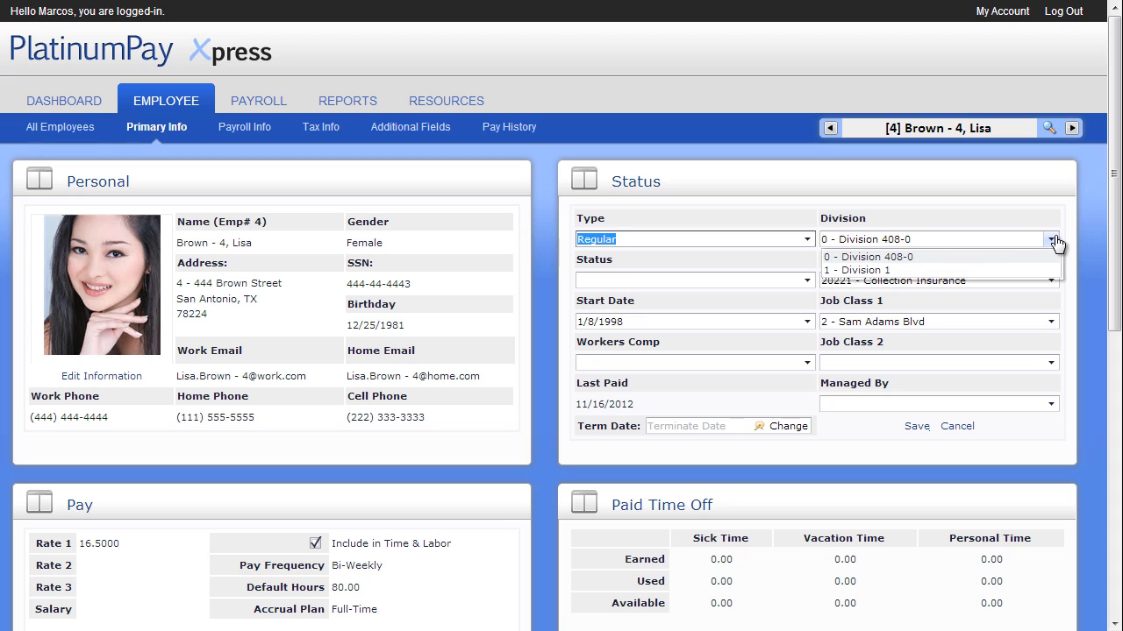
left_click(1052, 239)
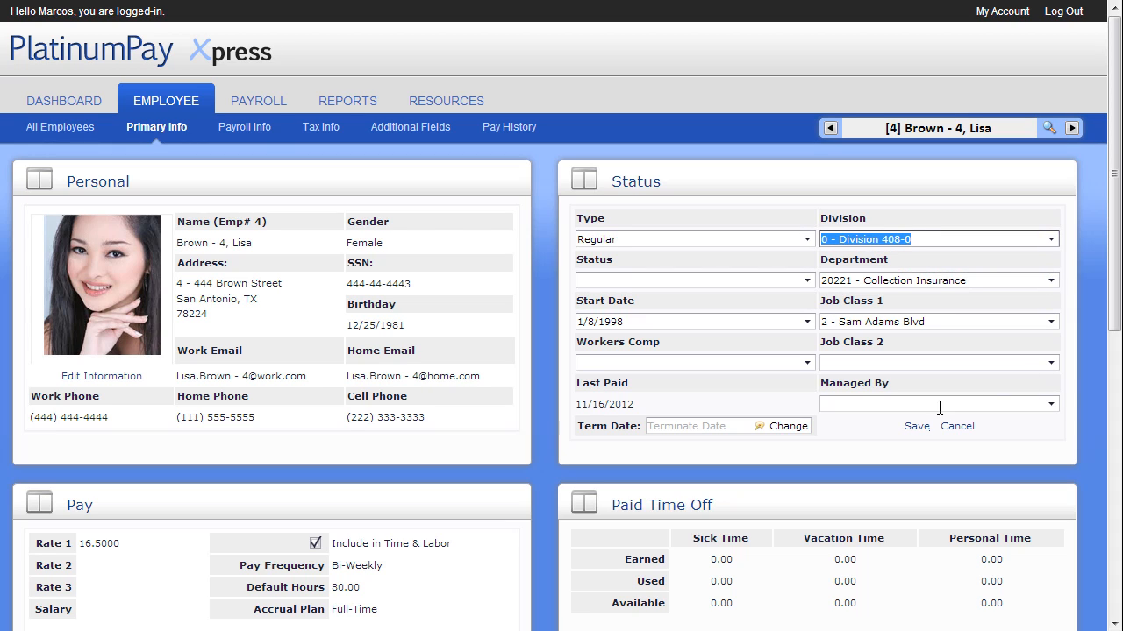
left_click(786, 427)
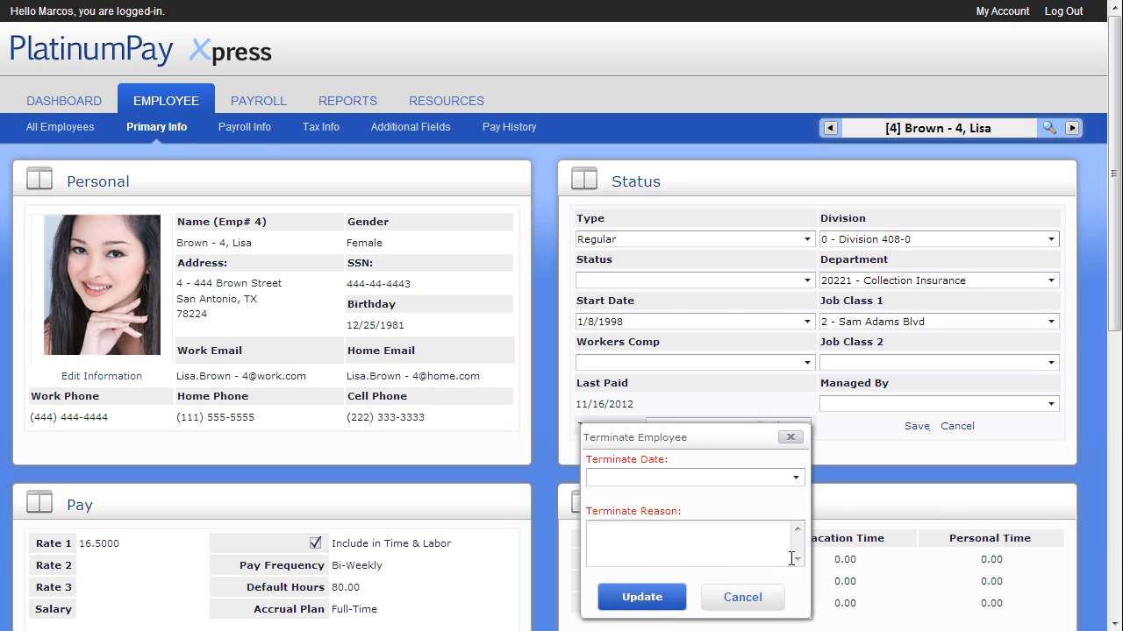
left_click(751, 598)
Open the Pay section's rates and settings for editing.
scroll(759, 601, "down", 1)
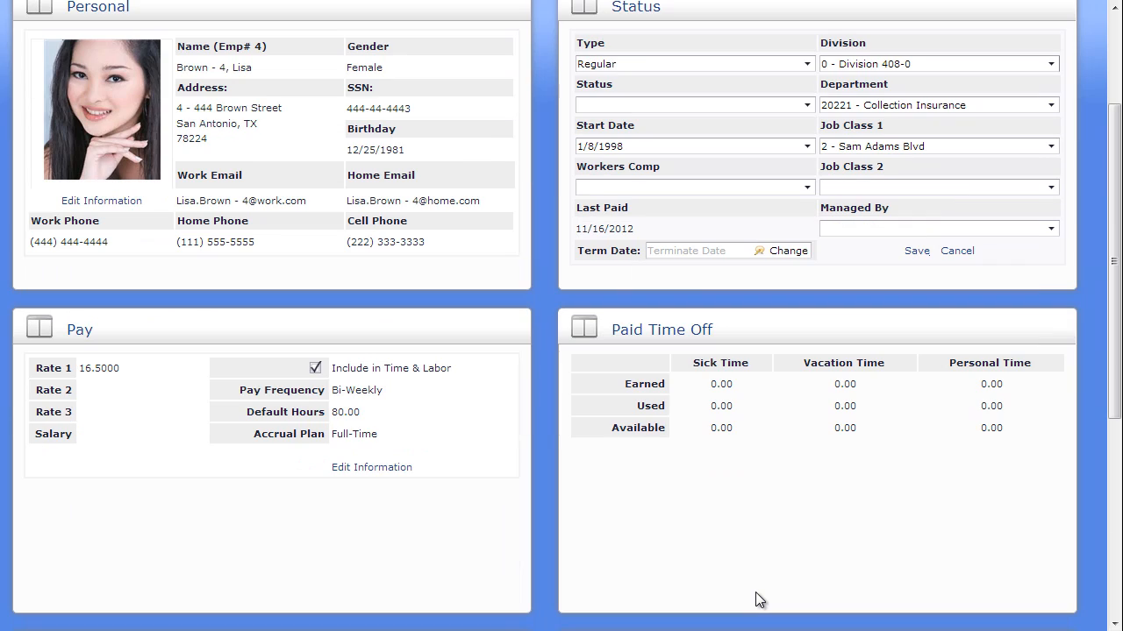
left_click(383, 468)
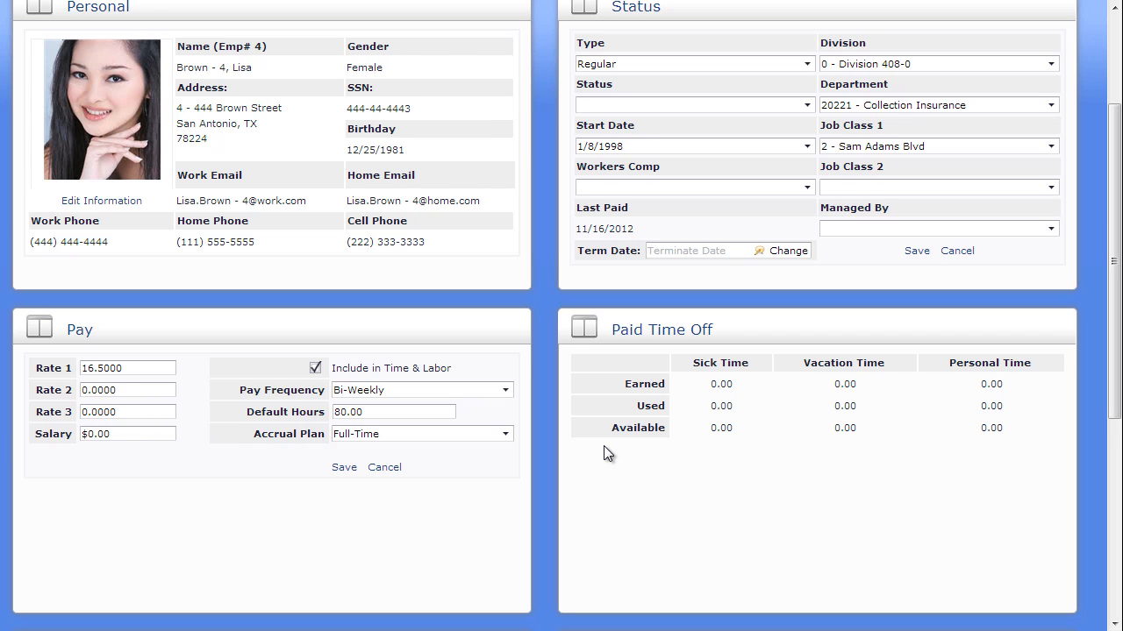
Open the Format Sample note in the Notes section, read through its details, and close it.
scroll(603, 445, "down", 3)
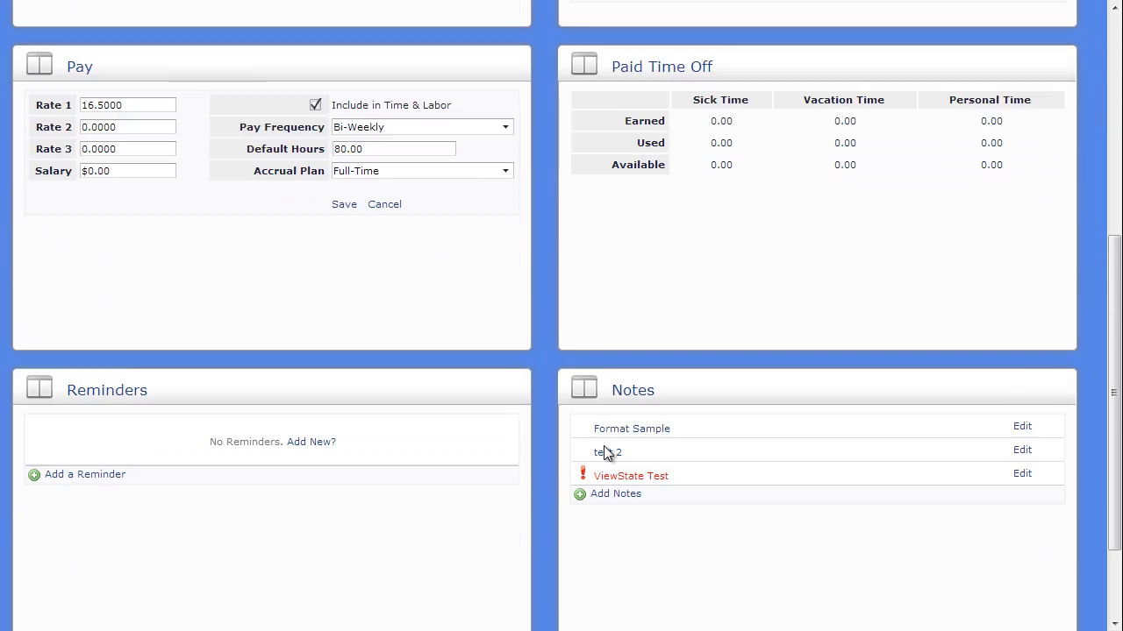
scroll(603, 446, "down", 1)
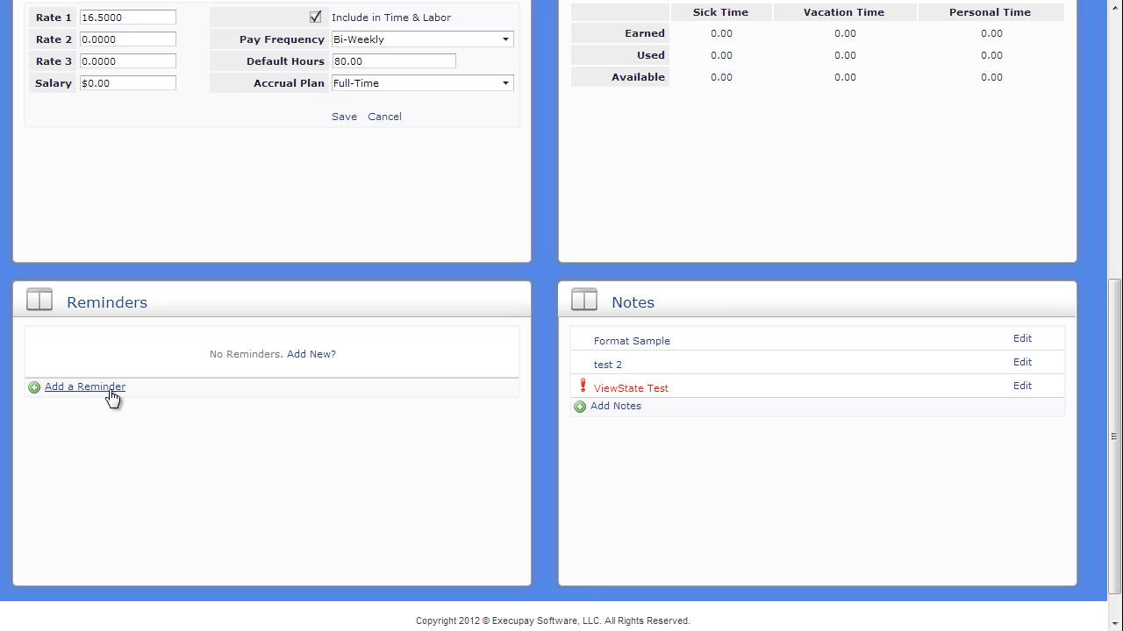
left_click(633, 342)
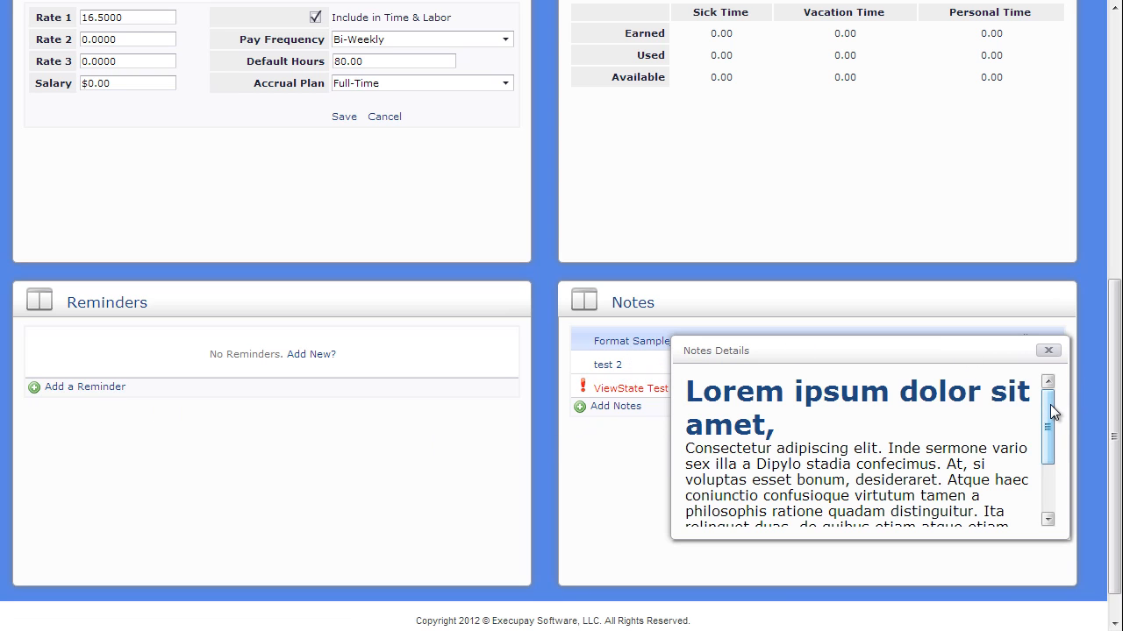
left_click_drag(1049, 404, 1045, 487)
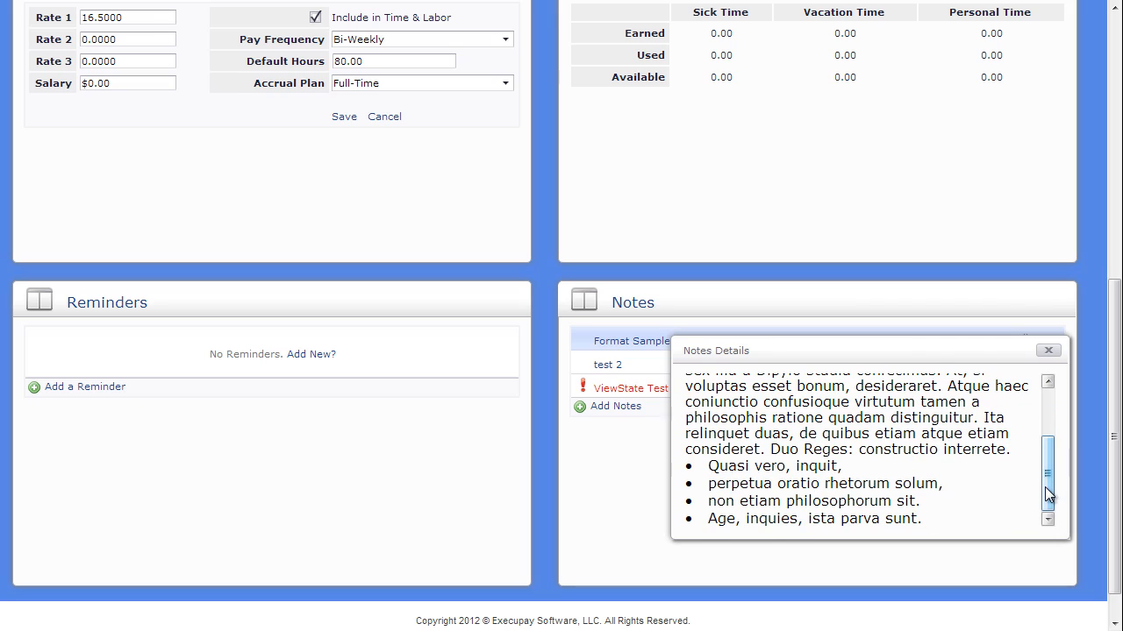
left_click(1049, 352)
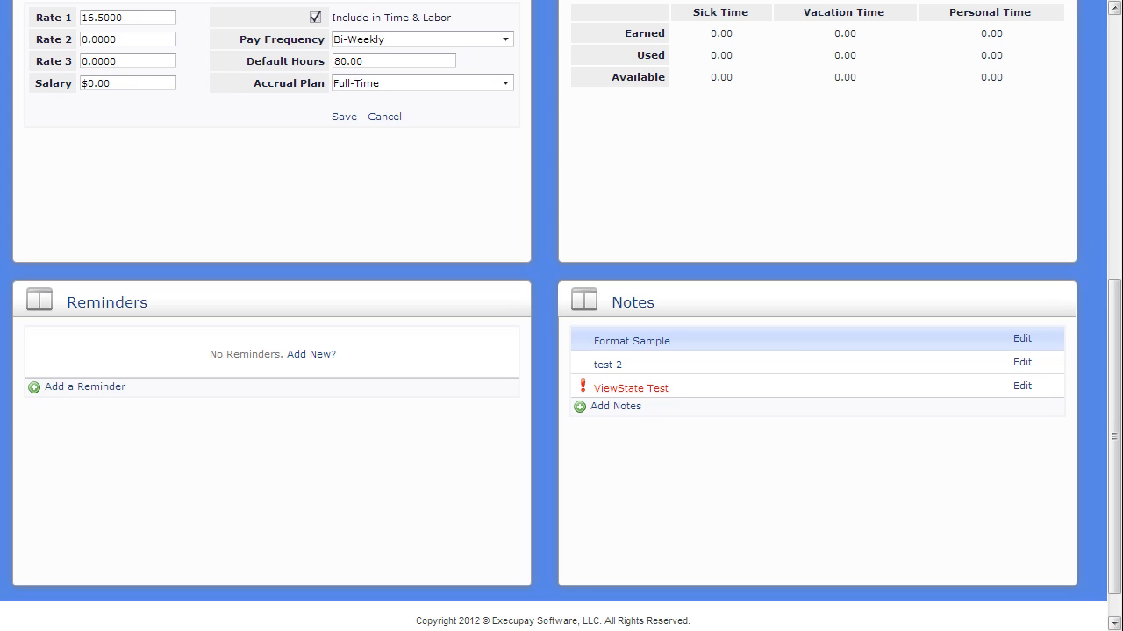
Go to the employee's Payroll Info and start editing the 2-Bonus earning, then cancel the edit.
left_click(1118, 31)
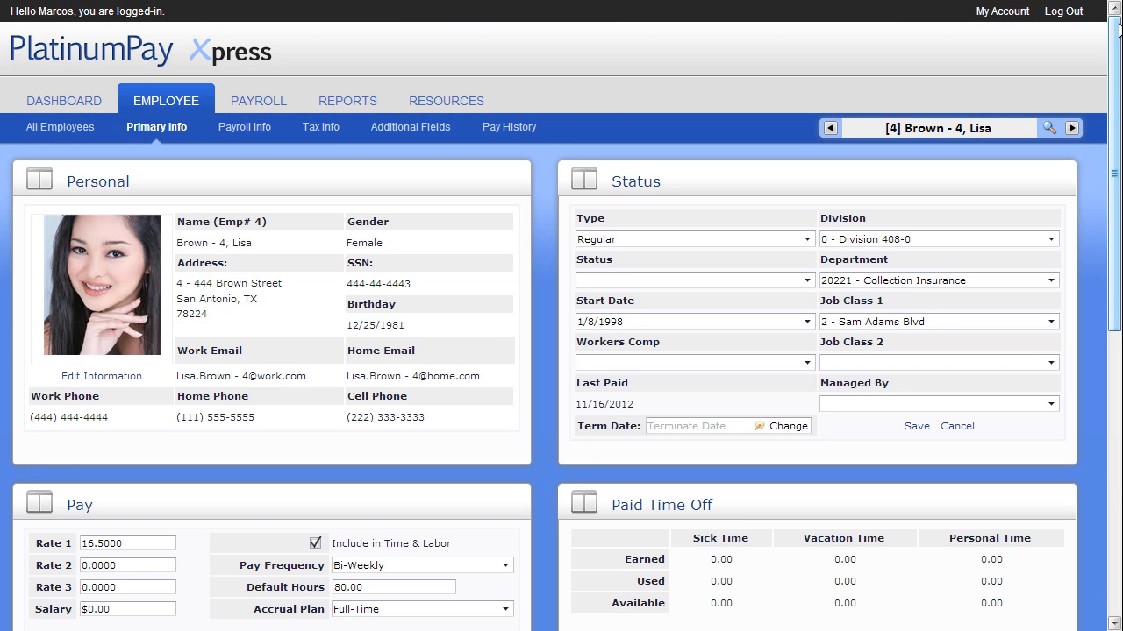
left_click(252, 127)
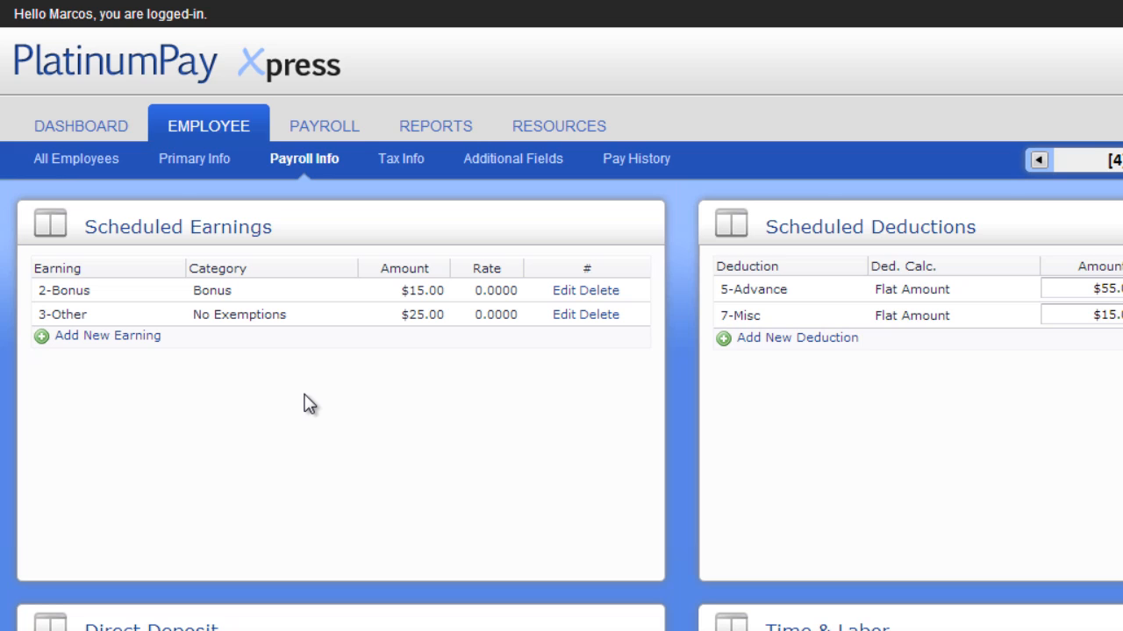
left_click(567, 292)
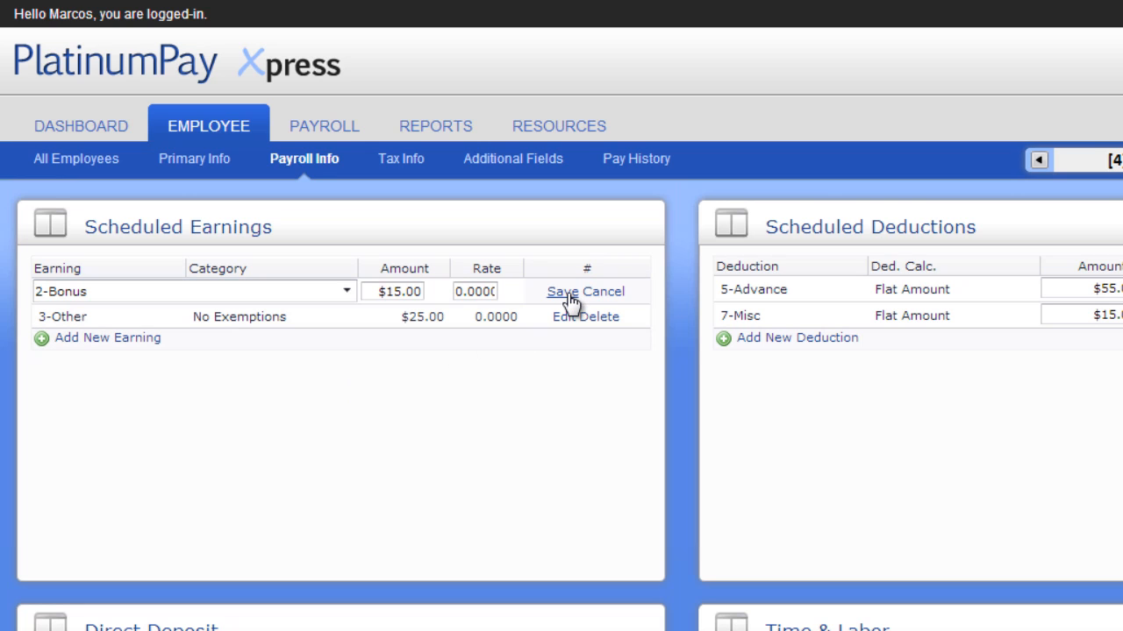
left_click(607, 296)
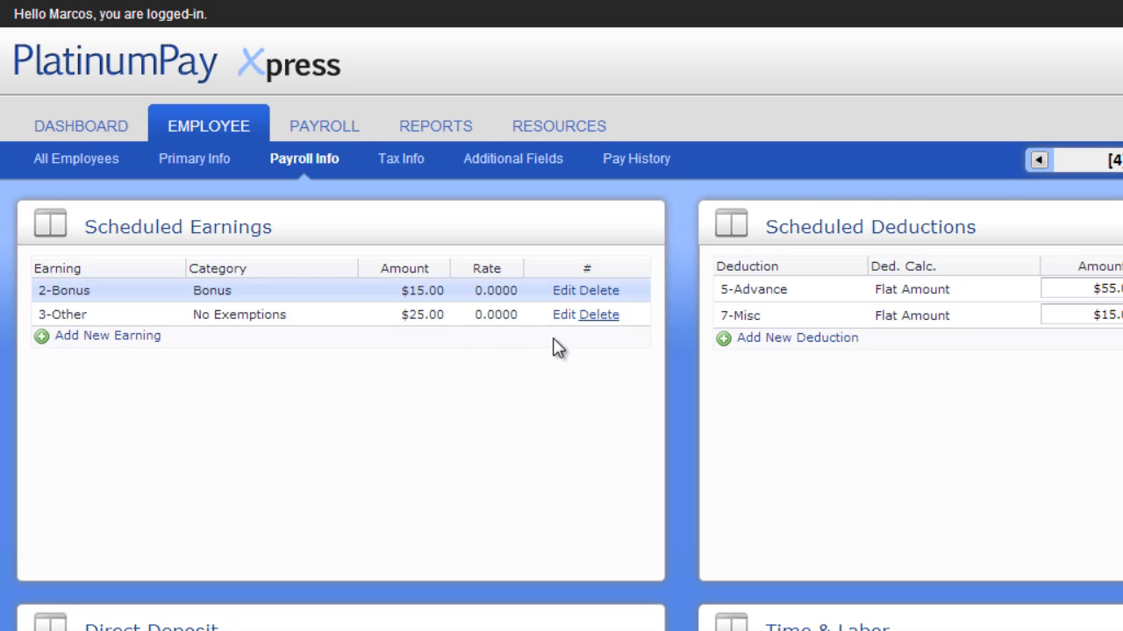
Add a new scheduled earning 1-Commission with an amount of 25 and save it.
left_click(110, 339)
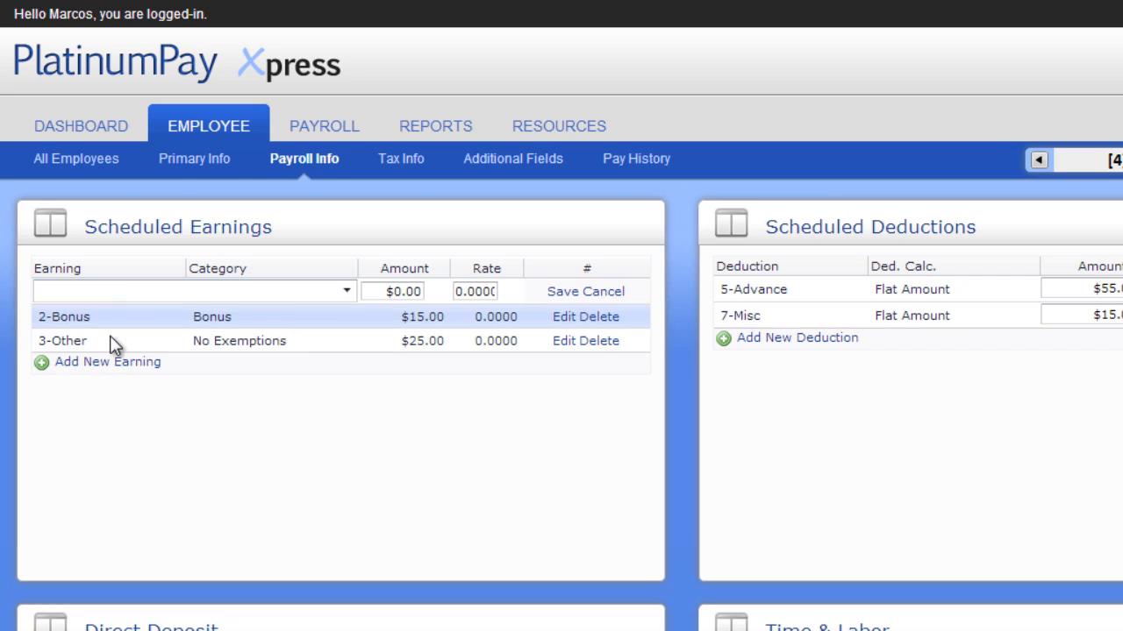
left_click(129, 290)
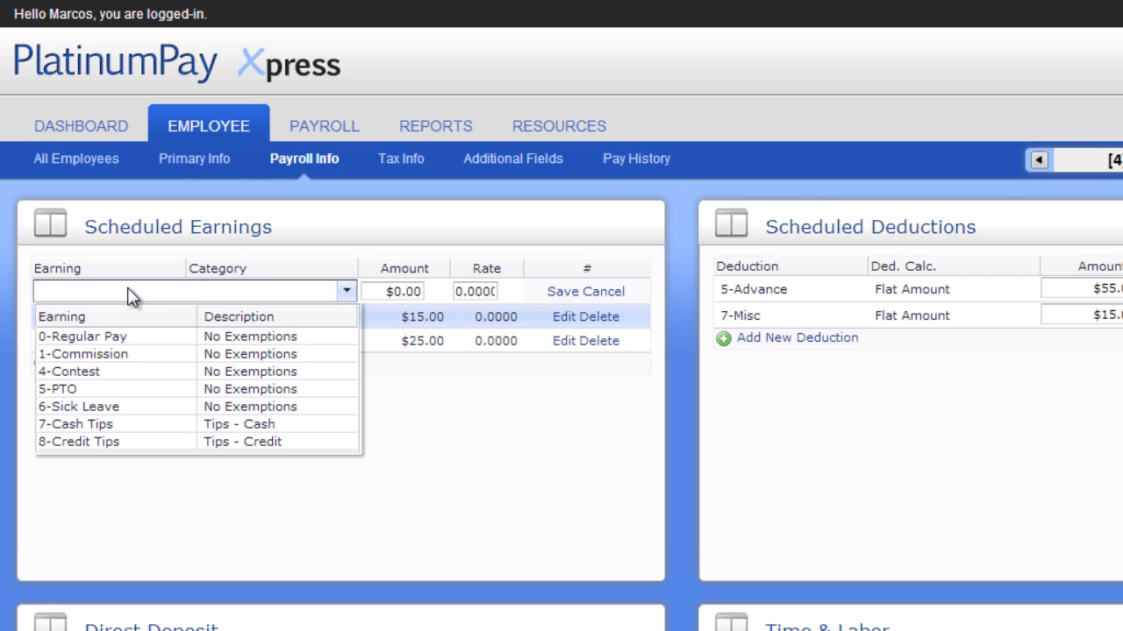
left_click(123, 355)
key("Tab")
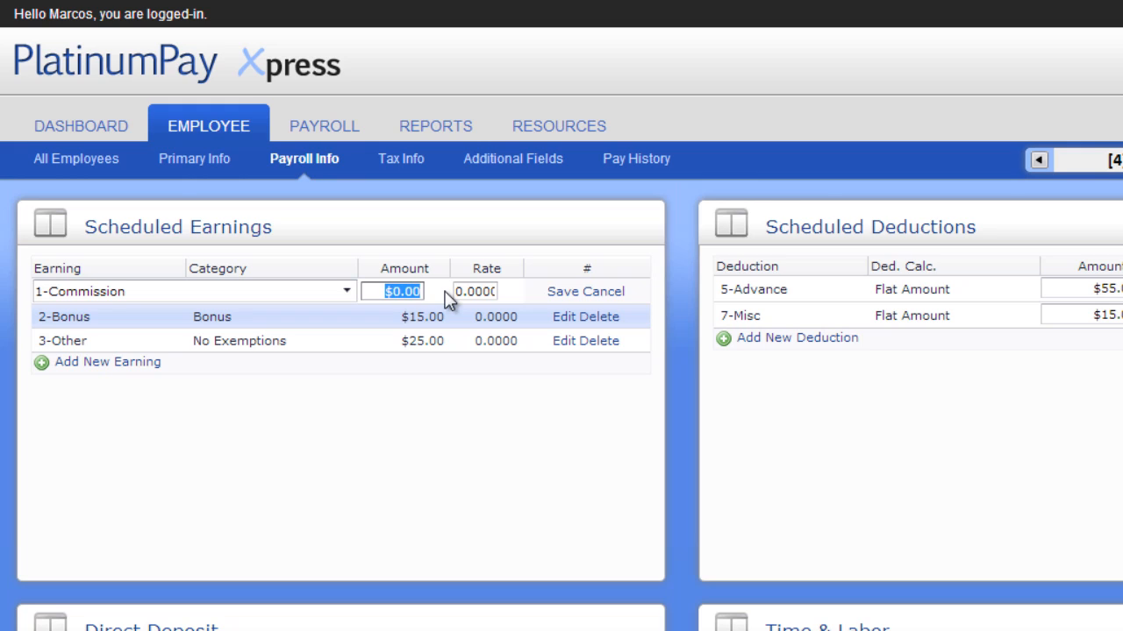
type("25")
left_click(563, 292)
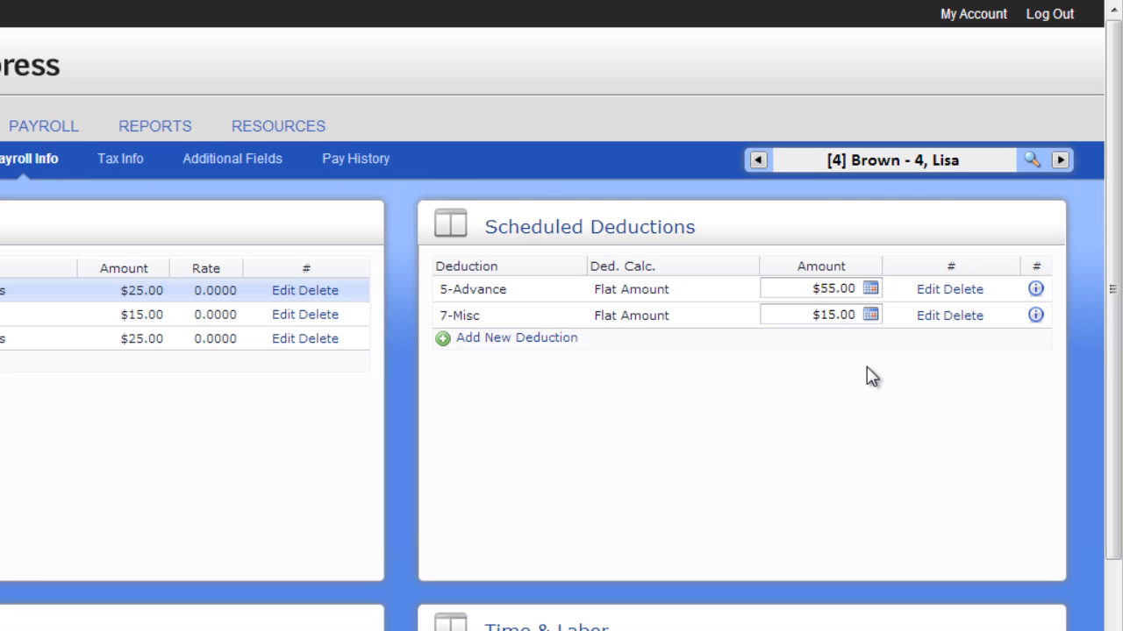
Add an amount schedule to the 7-Misc deduction starting 10/31/2012 with an amount of 25 and save it.
left_click(871, 314)
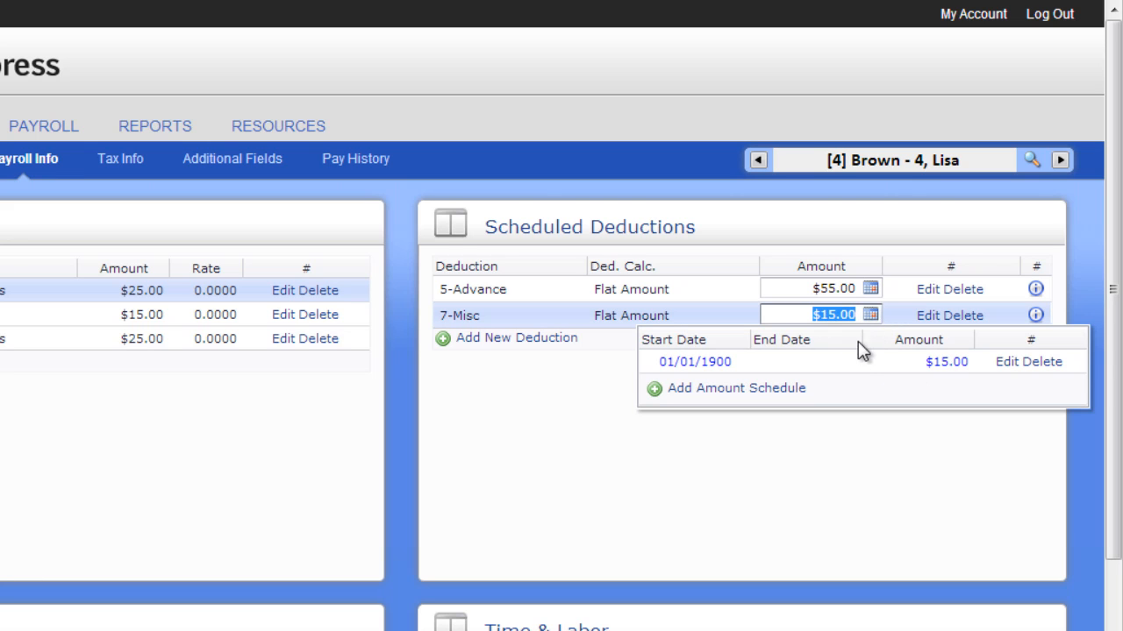
left_click(766, 387)
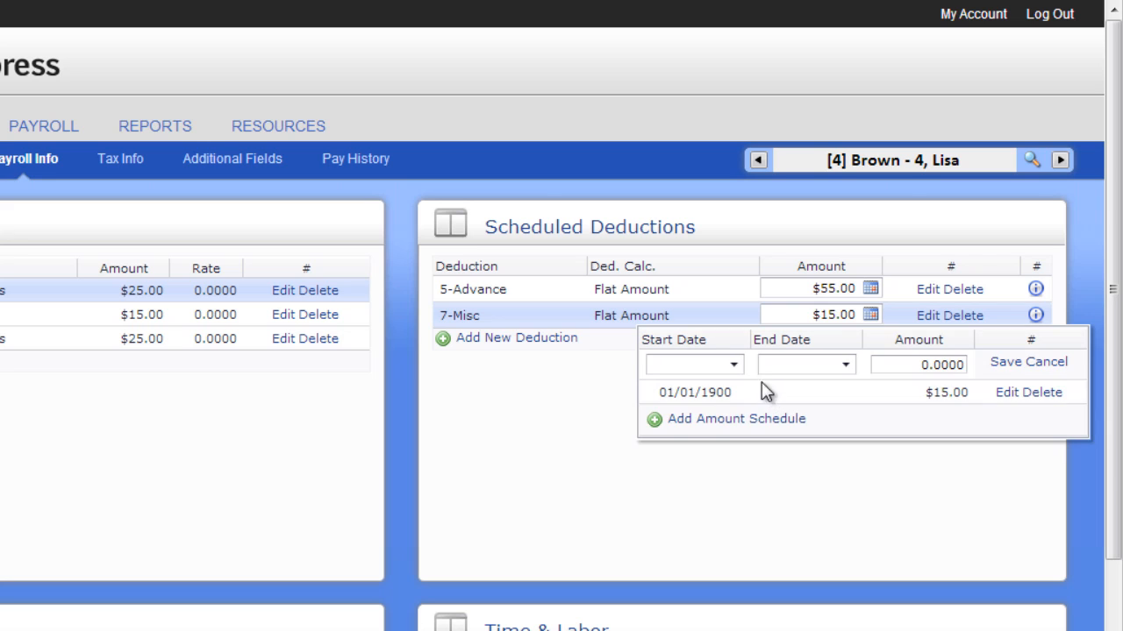
left_click(733, 365)
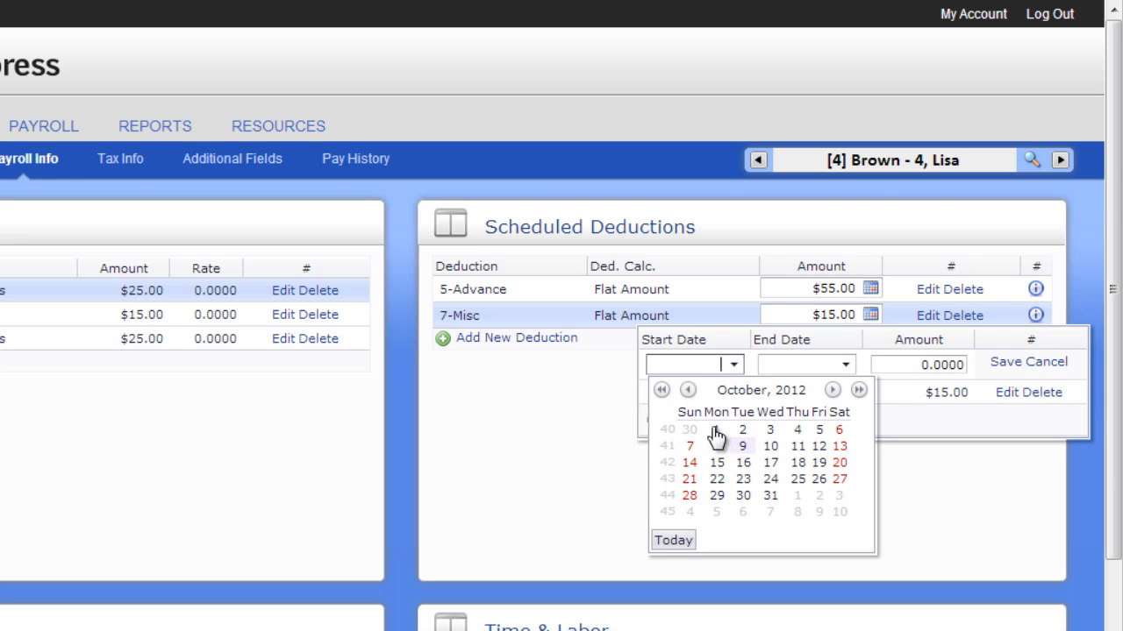
left_click(771, 496)
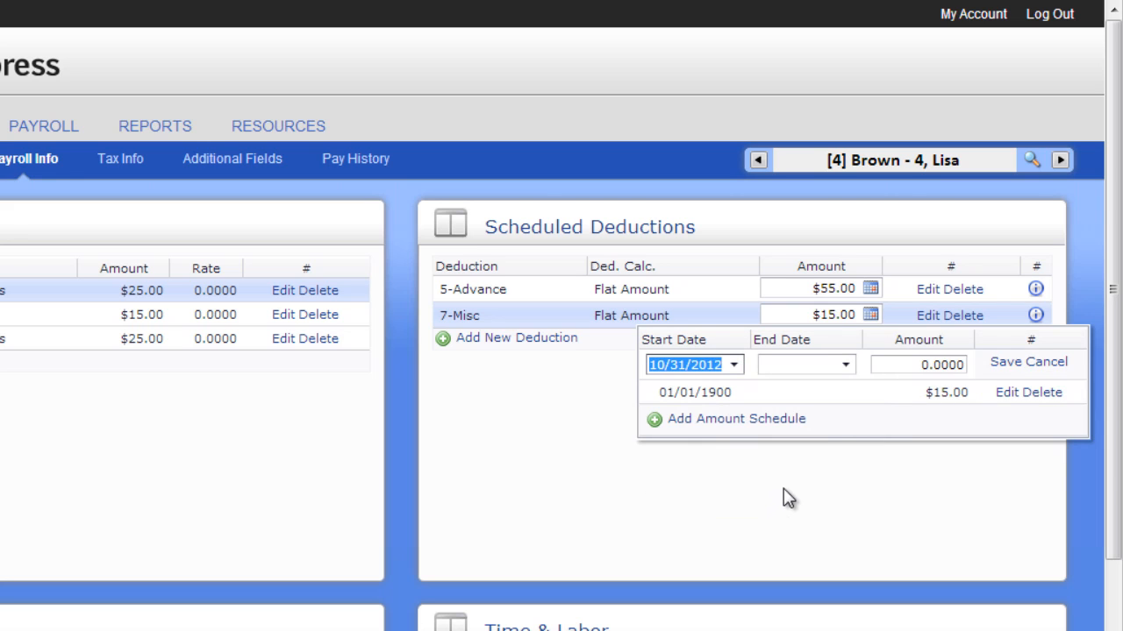
left_click(845, 367)
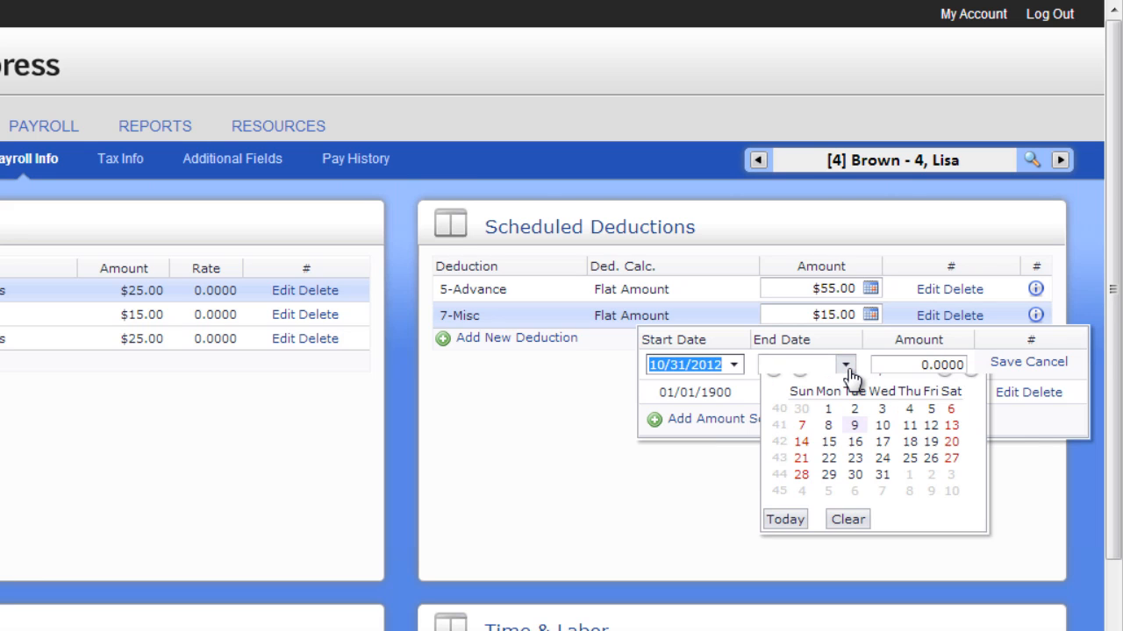
left_click(848, 368)
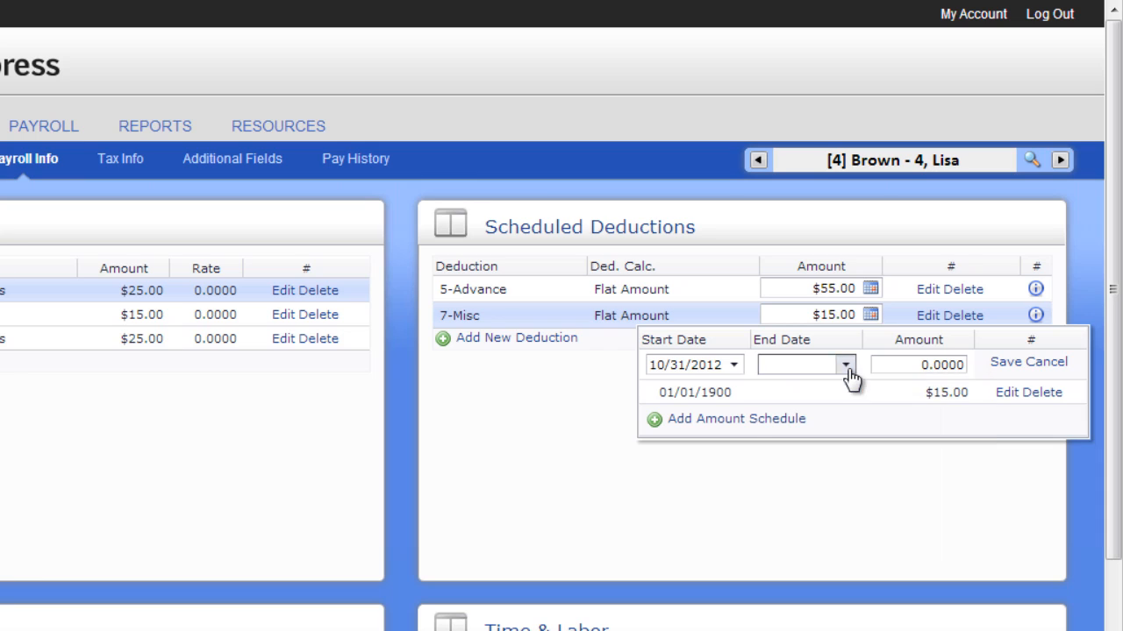
left_click(884, 366)
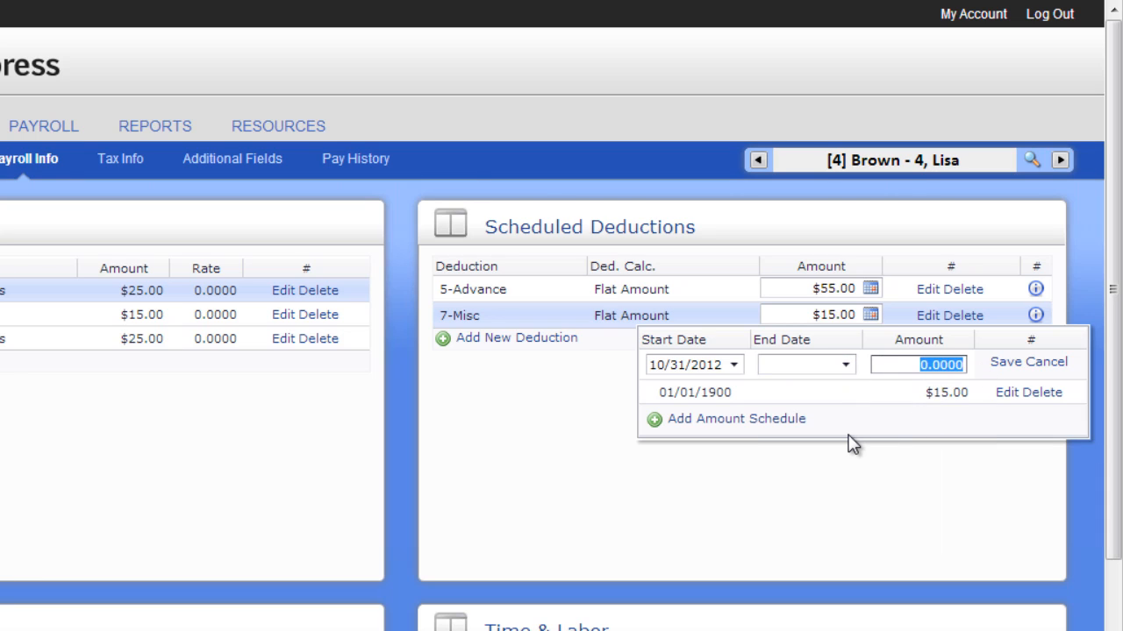
type("25")
left_click(1002, 362)
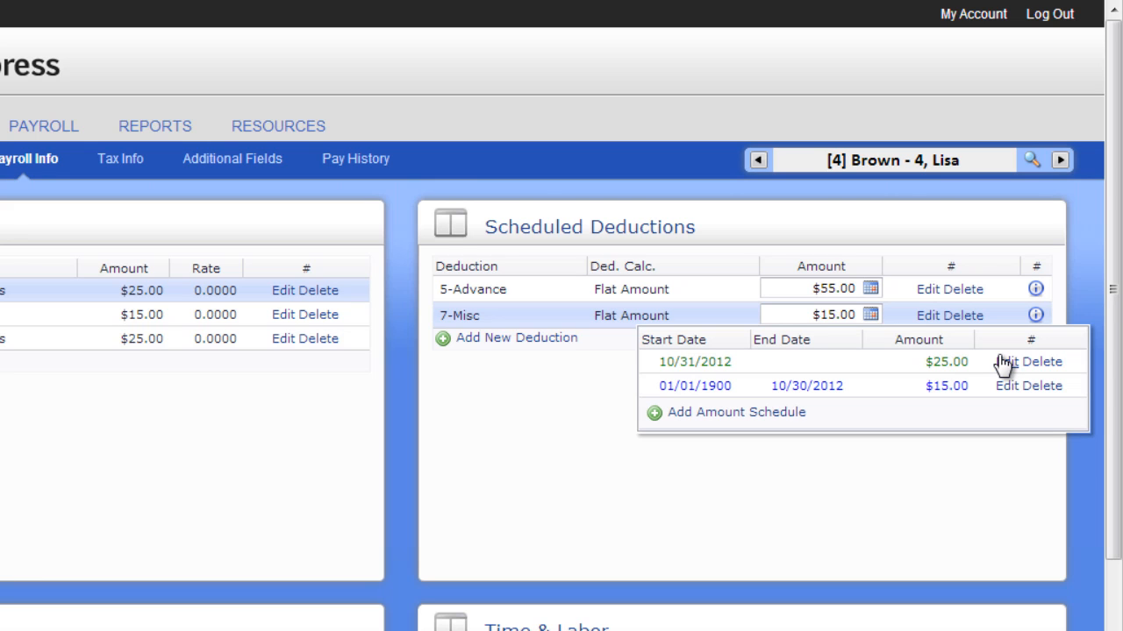
Open the 7-Misc deduction's details, scroll through them, and close the window.
left_click(1037, 319)
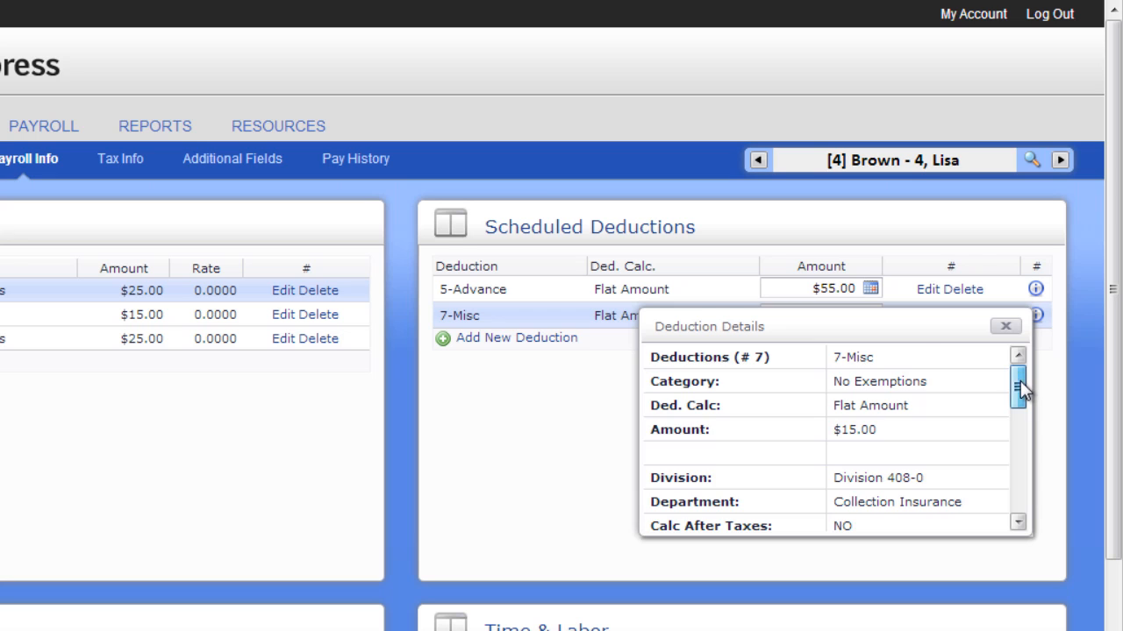
left_click_drag(1020, 381, 1017, 496)
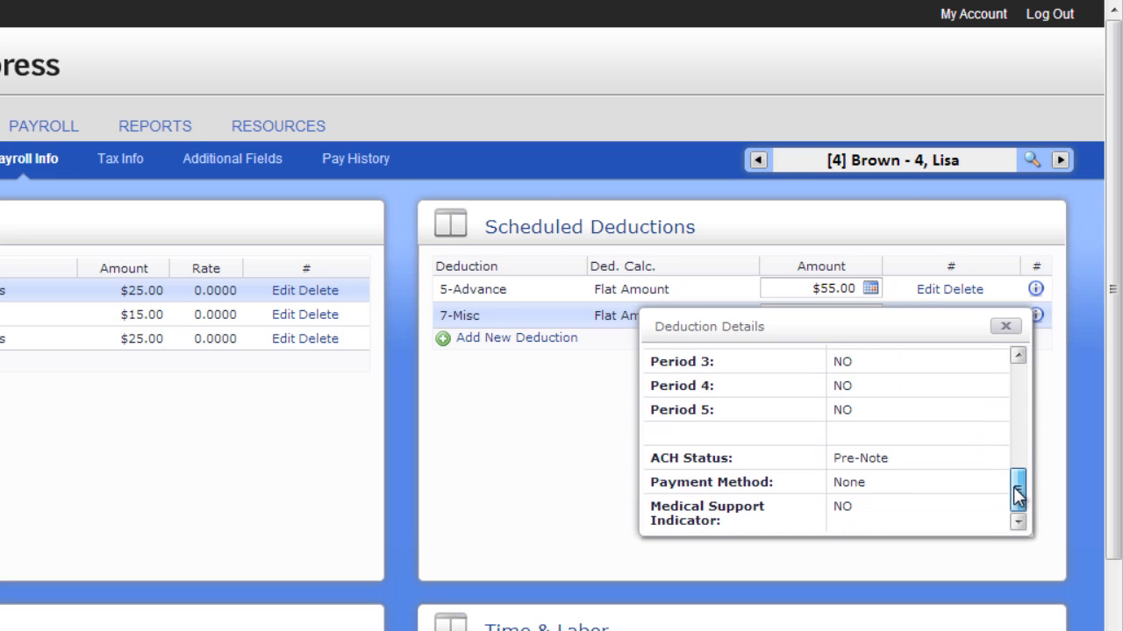
left_click(1006, 328)
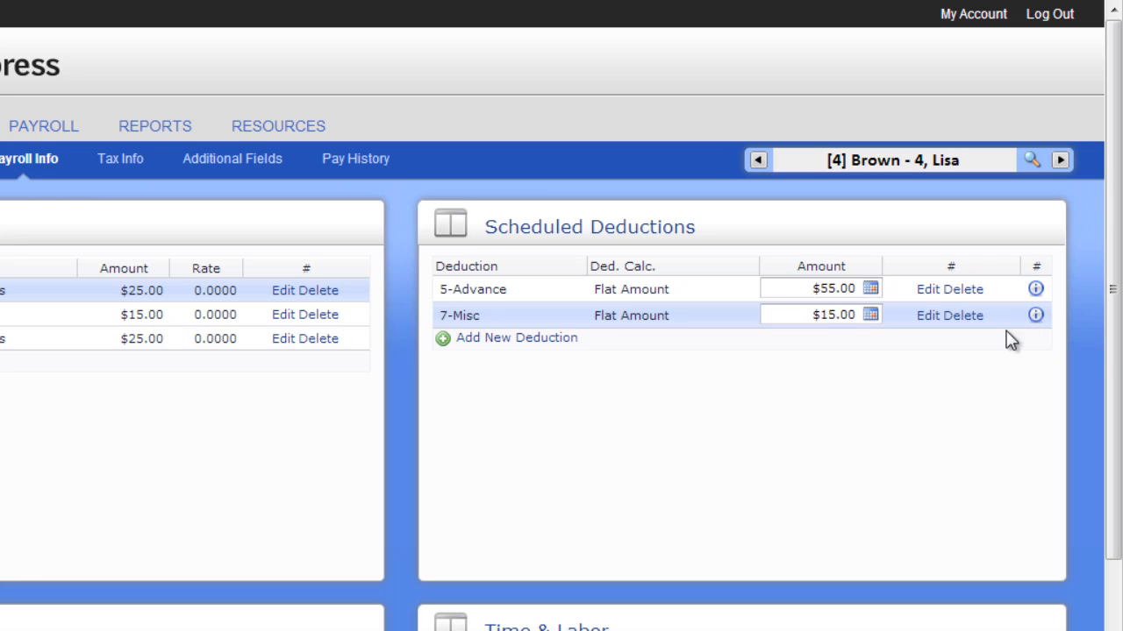
Add a new scheduled deduction 11-AFLAC After tax with an amount of 25 and save it.
left_click(563, 340)
left_click(537, 292)
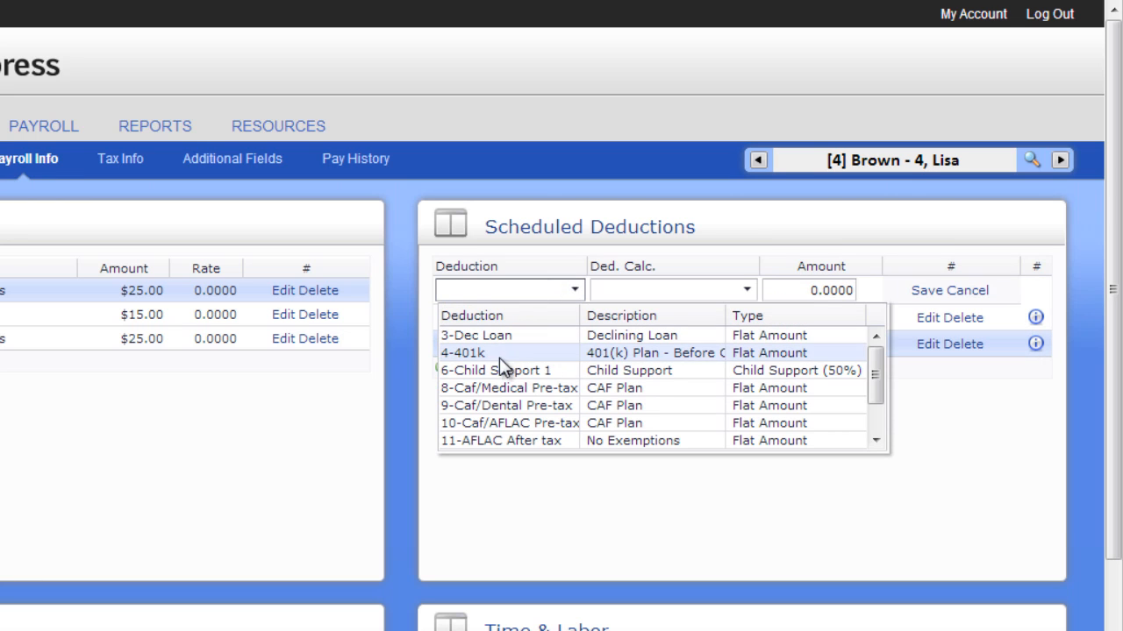
left_click(505, 441)
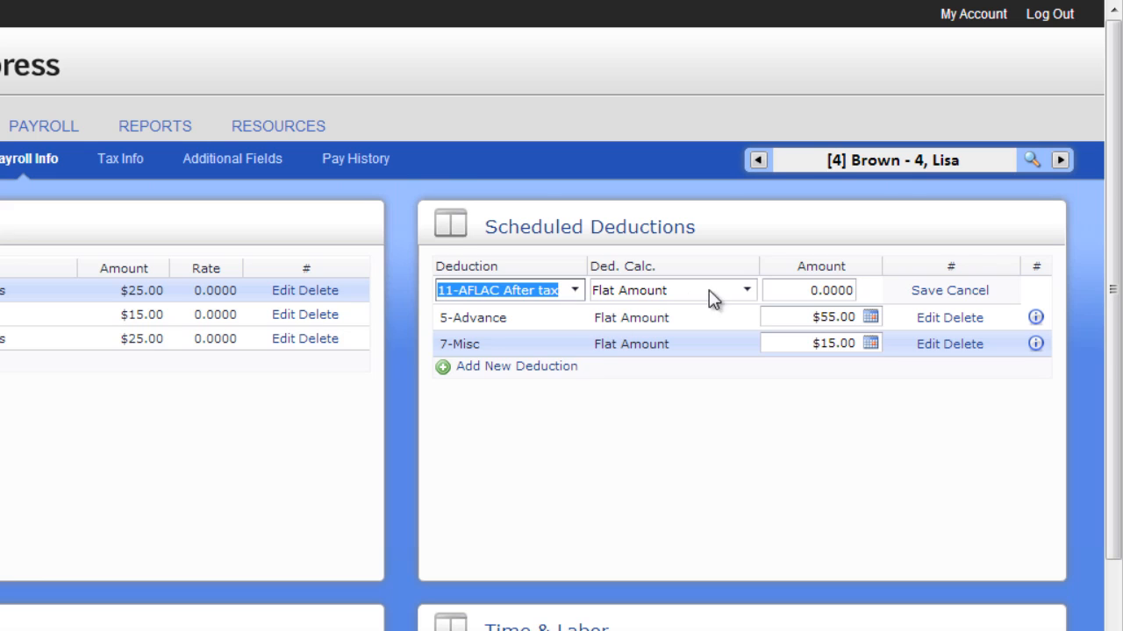
left_click_drag(774, 293, 849, 296)
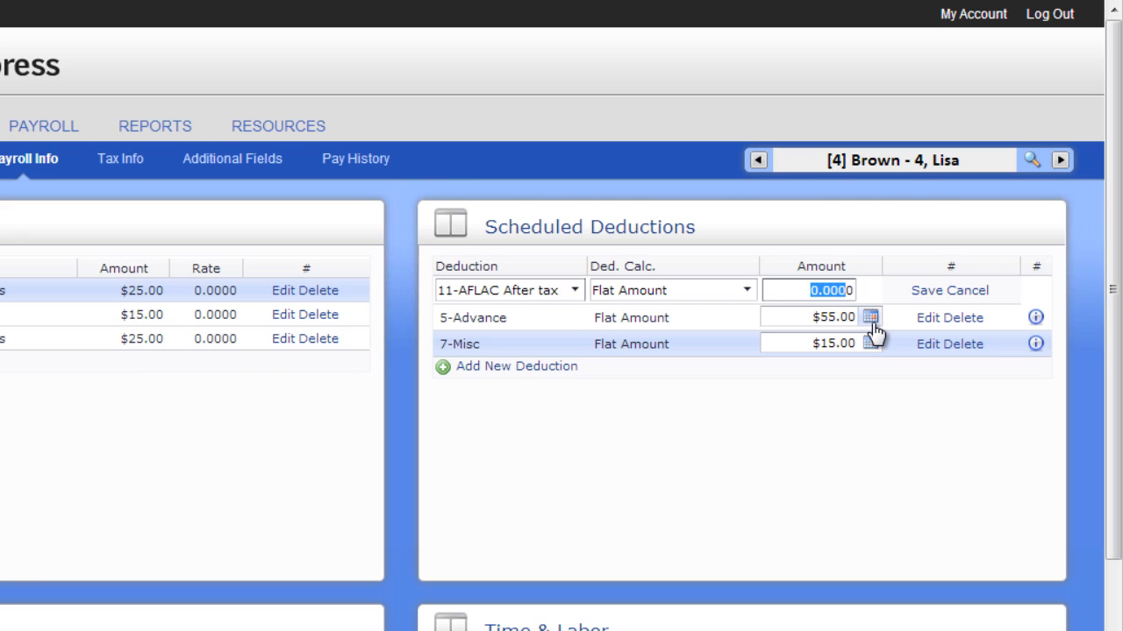
type("25")
left_click(925, 290)
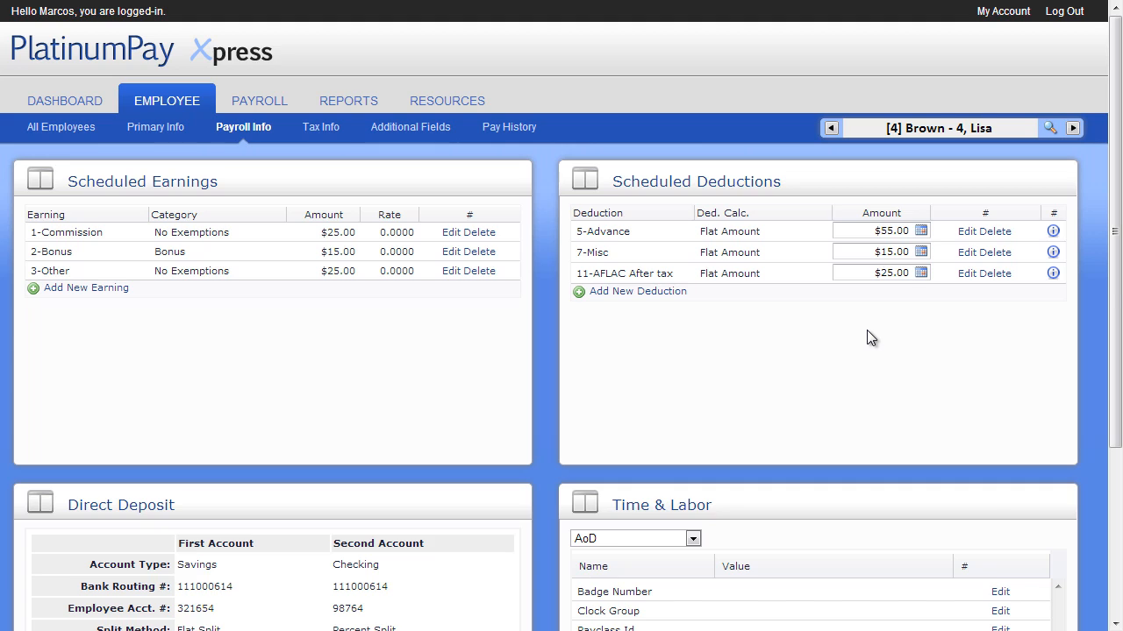
Open the direct deposit information for editing and switch the first account's split method to Percent Split with 100.
scroll(867, 330, "down", 5)
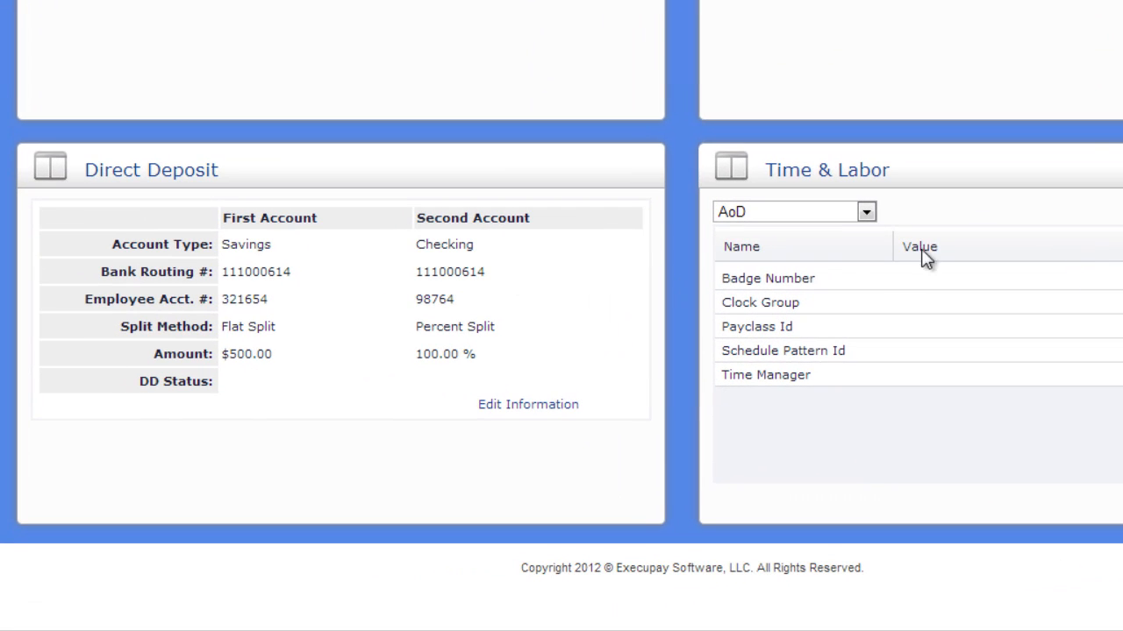
left_click(551, 406)
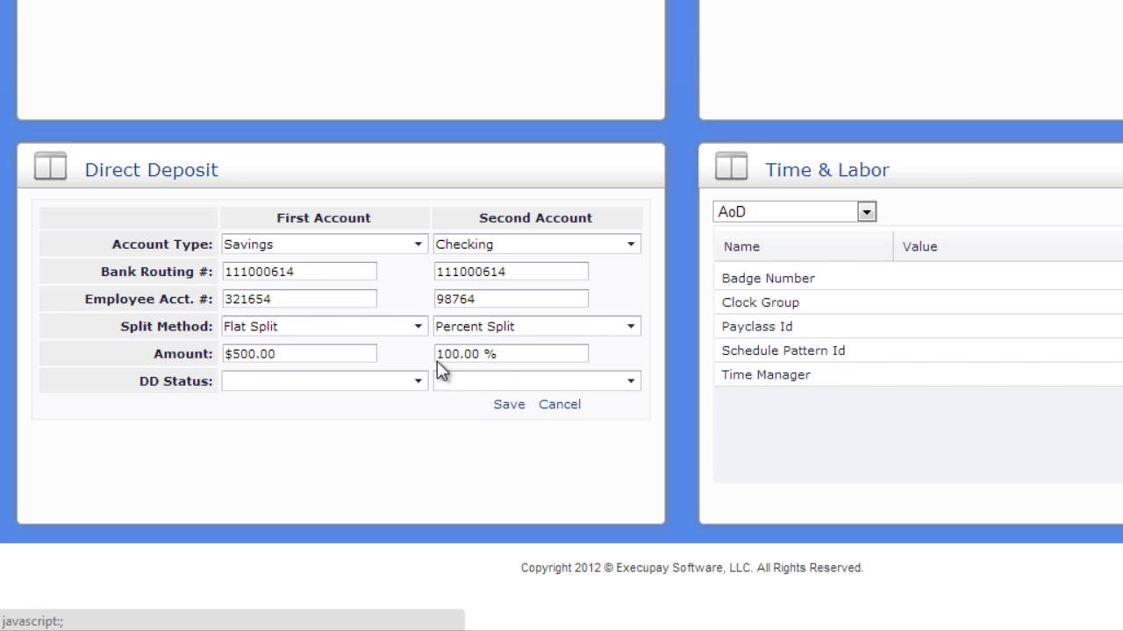
left_click(416, 330)
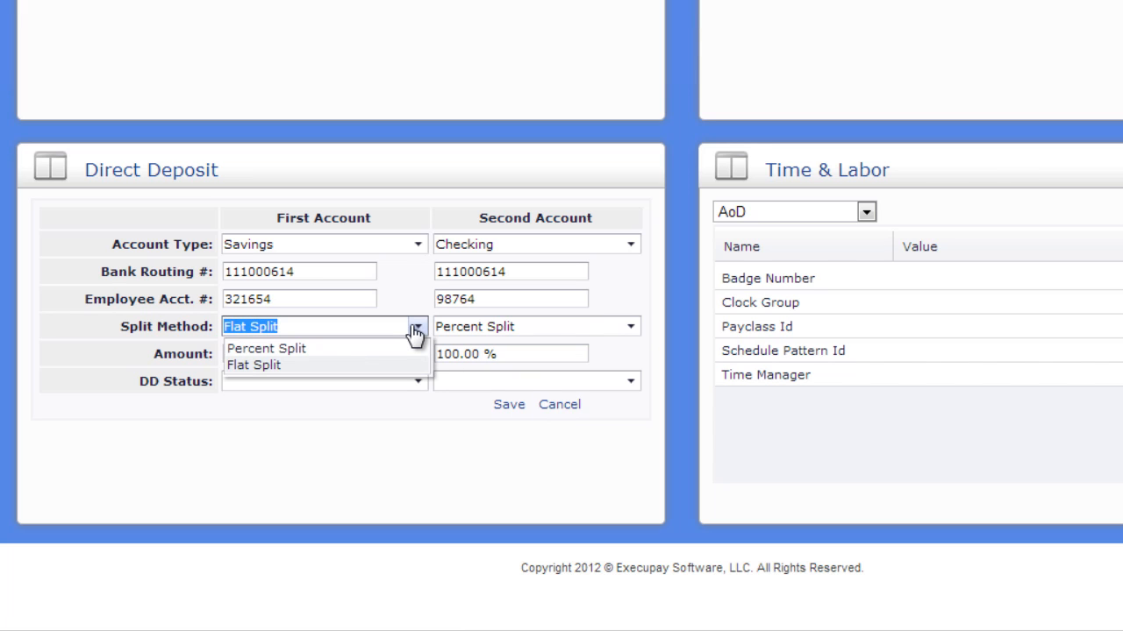
left_click(416, 332)
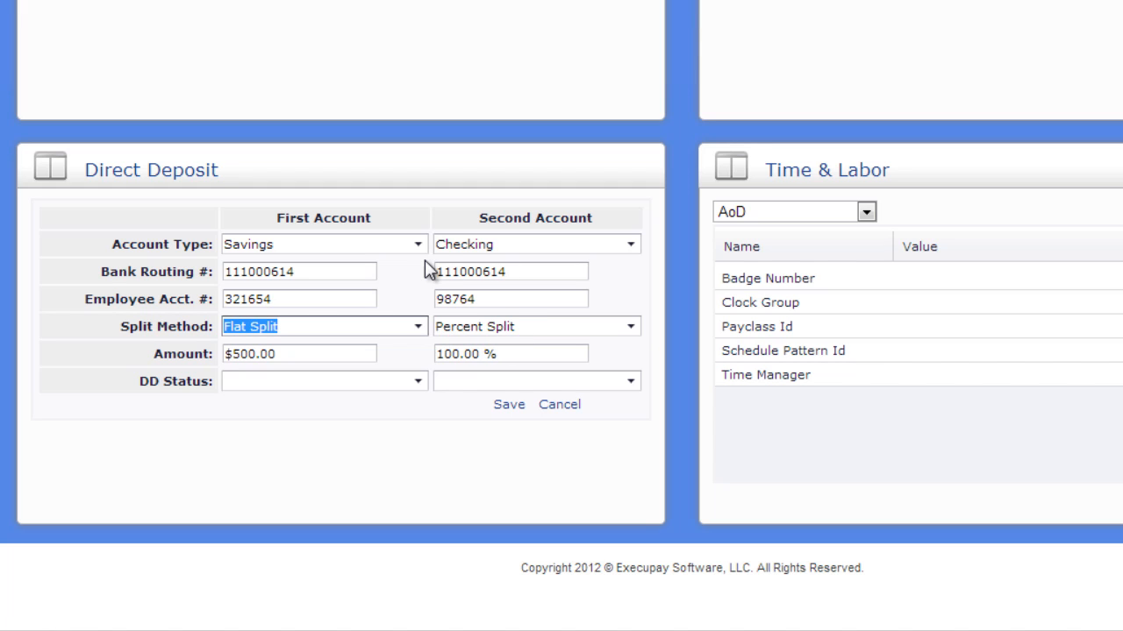
left_click(429, 331)
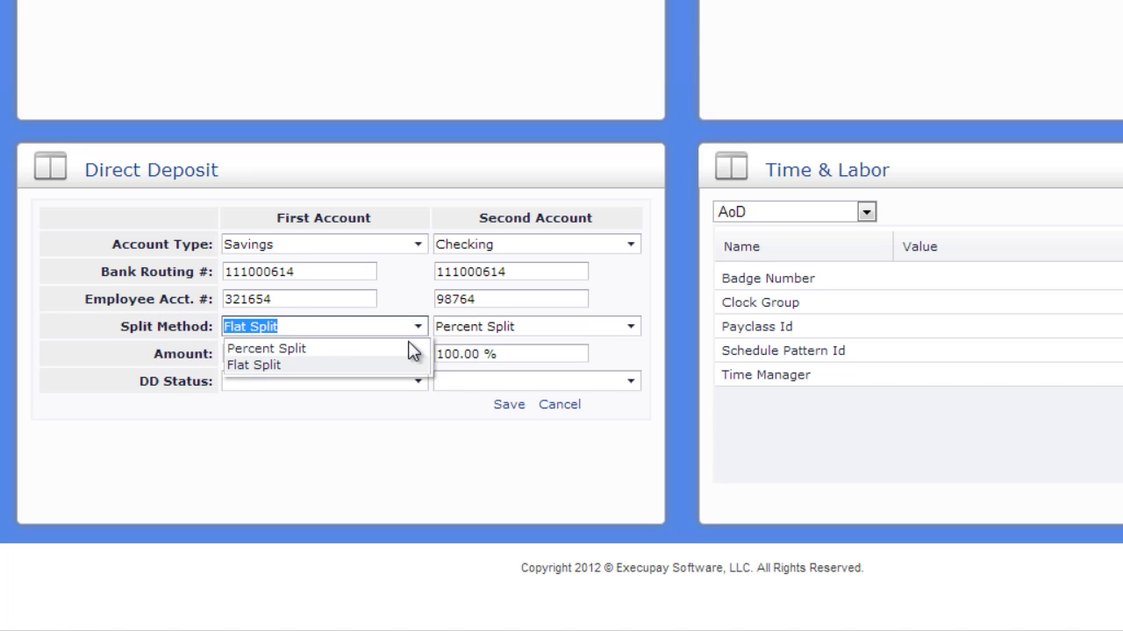
left_click(414, 349)
key("Tab")
type("100")
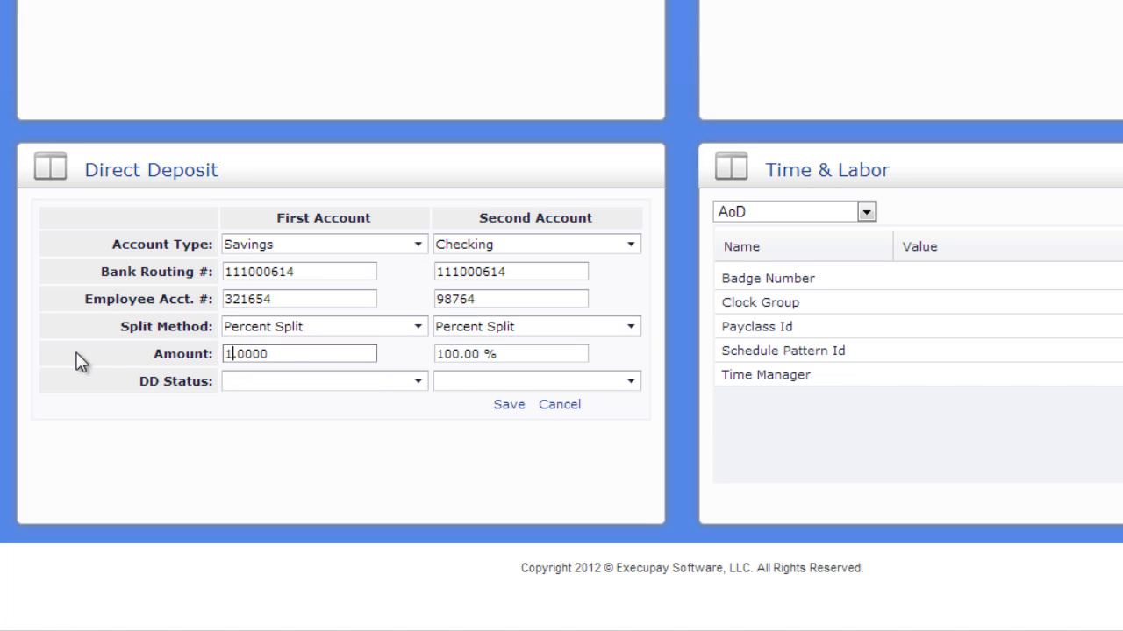
key("BackSpace")
key("BackSpace")
key("Tab")
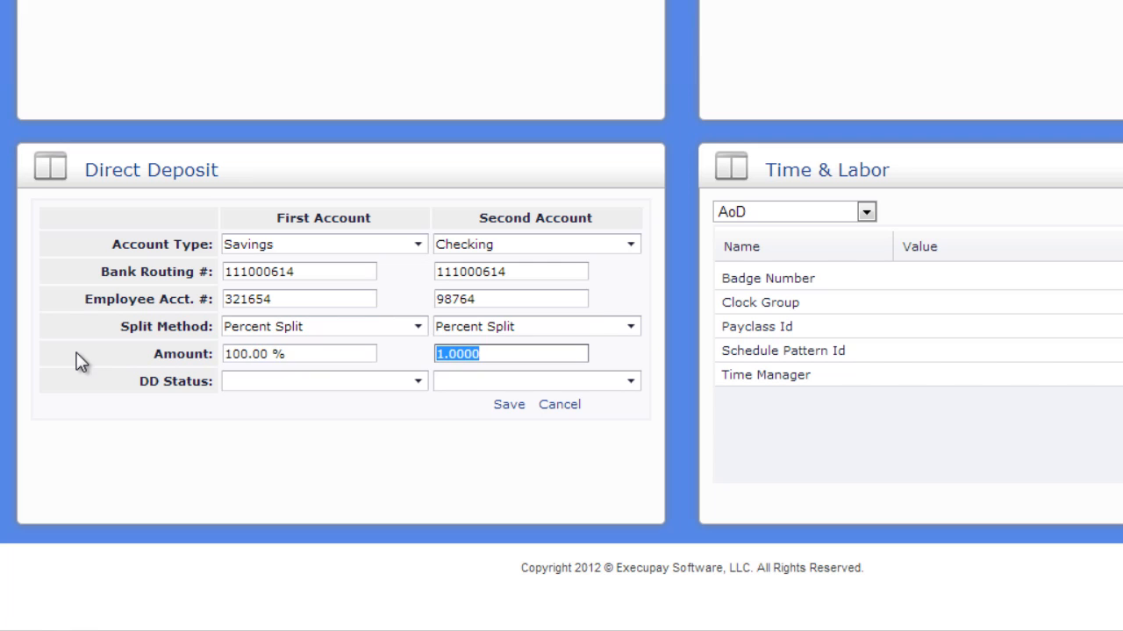
Set the first account back to Flat Split with an amount of 100 and save the direct deposit information.
left_click(377, 330)
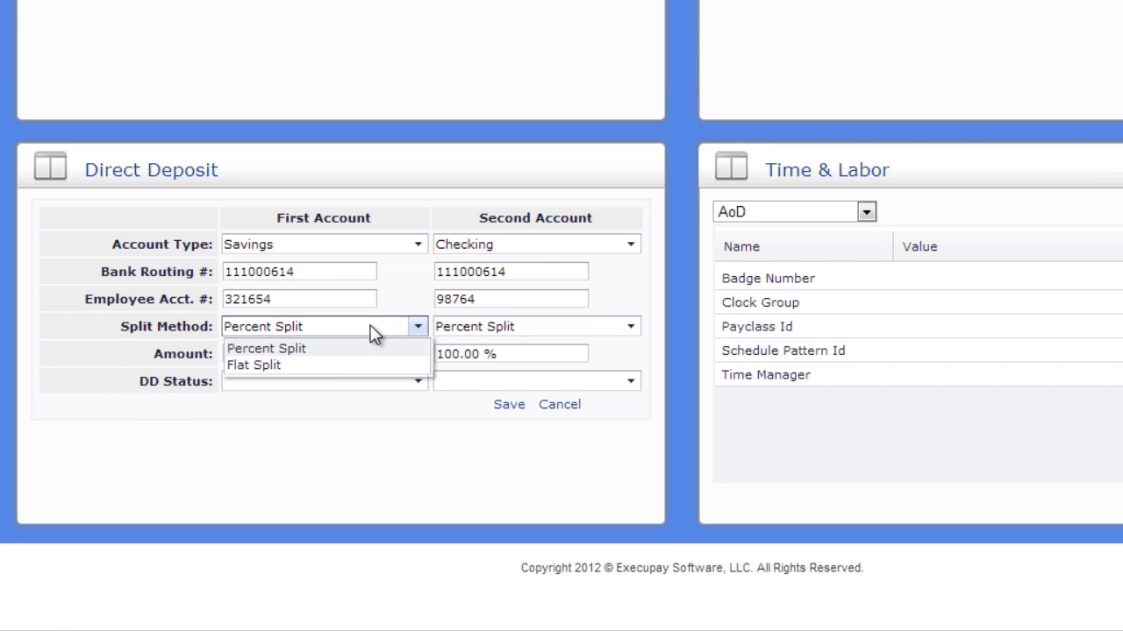
left_click(319, 364)
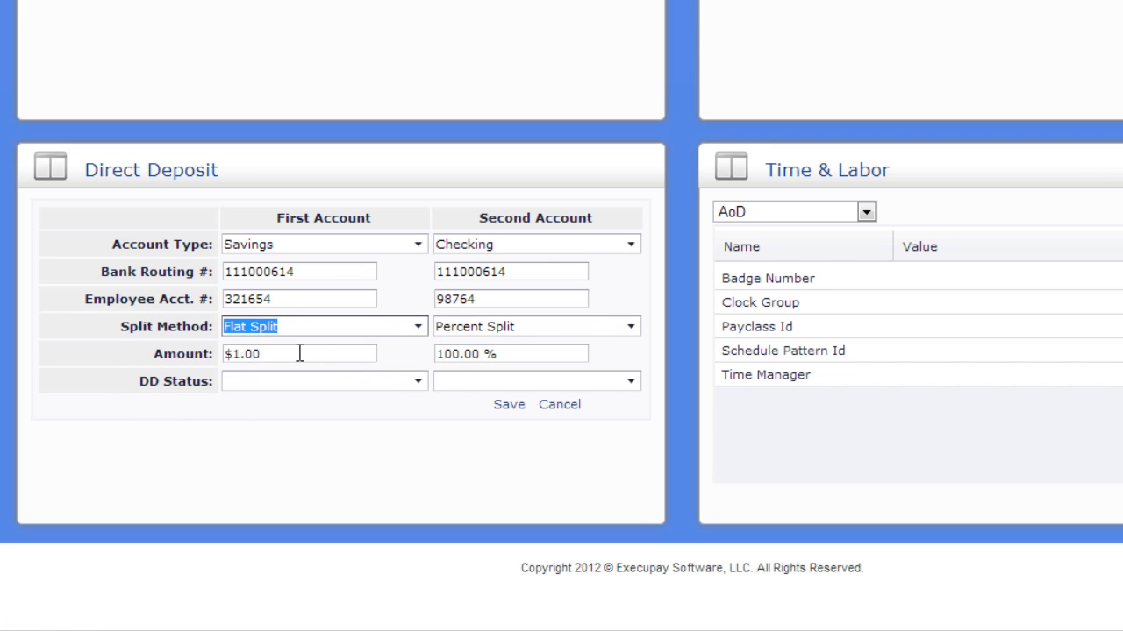
left_click(301, 354)
left_click_drag(301, 354, 145, 343)
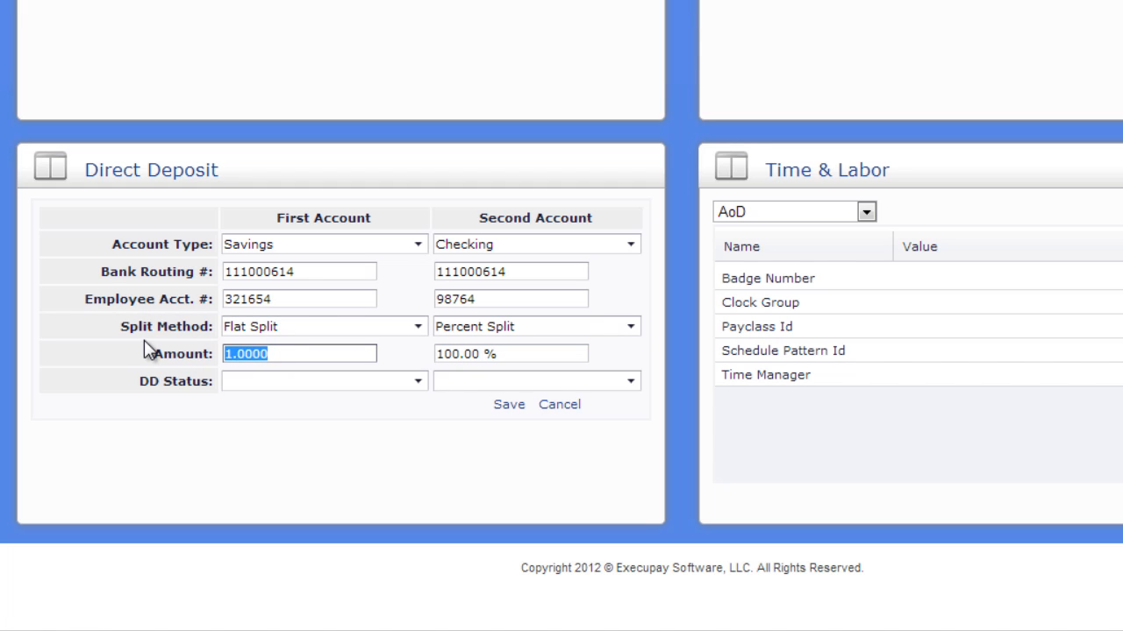
type("100")
key("Tab")
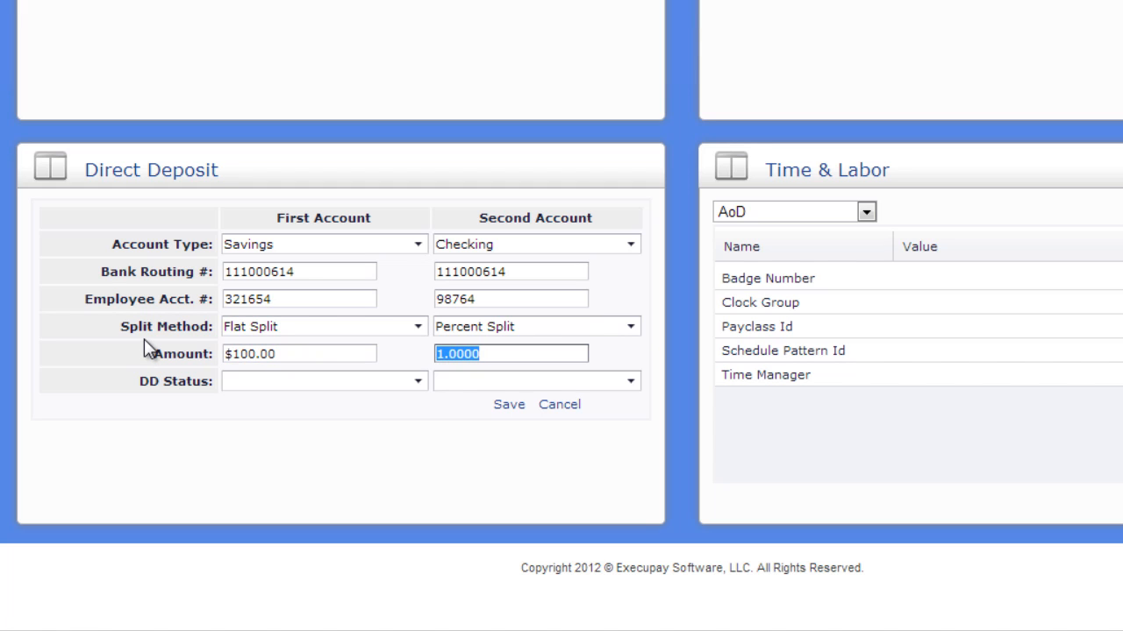
left_click(631, 359)
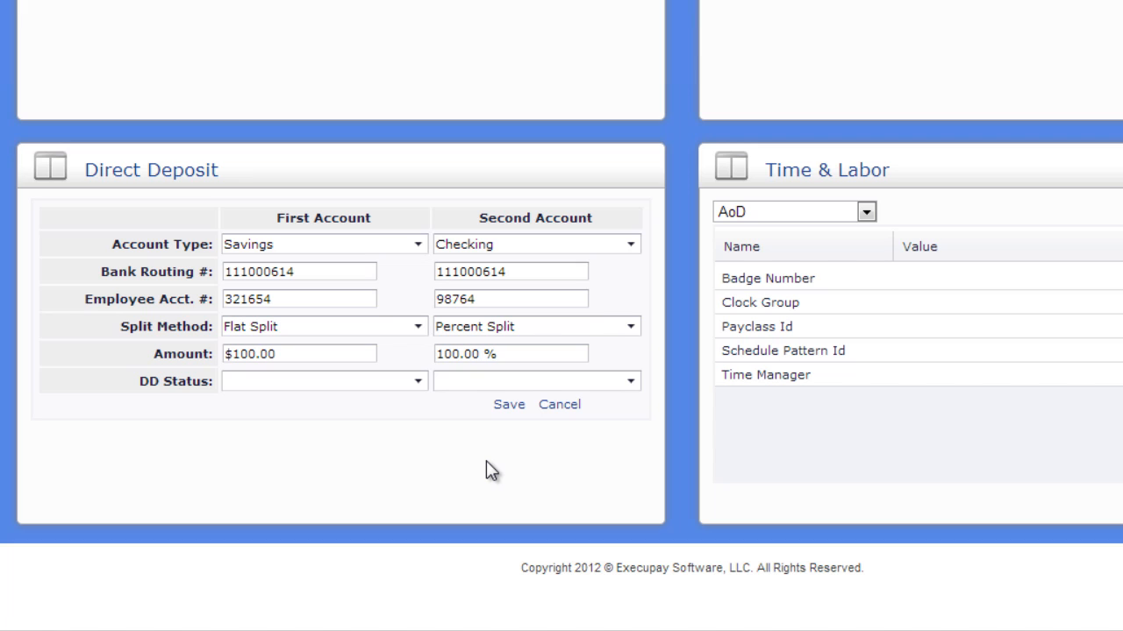
left_click(508, 406)
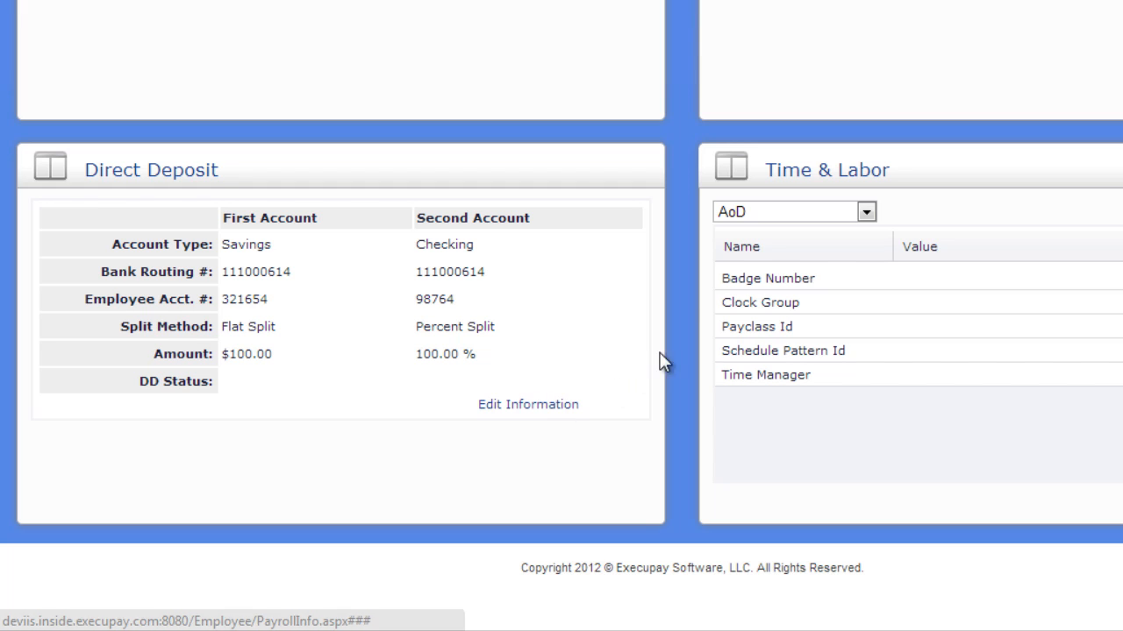
Switch Time & Labor to Swipeclock and set Card Number2 to the employee's card number, saving it.
left_click(748, 214)
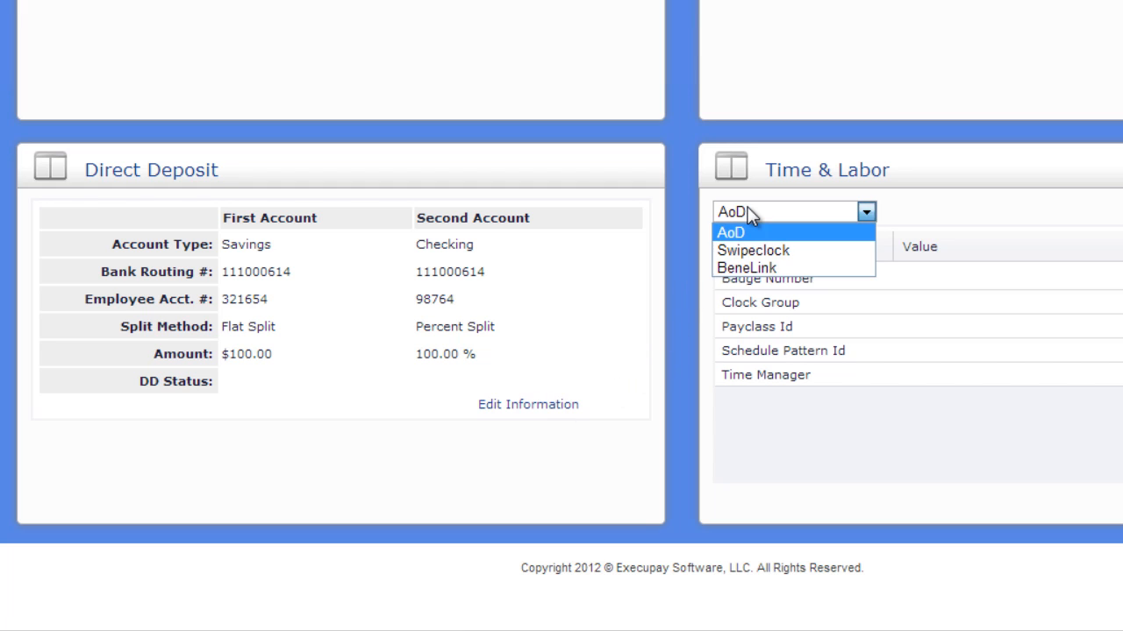
left_click(792, 250)
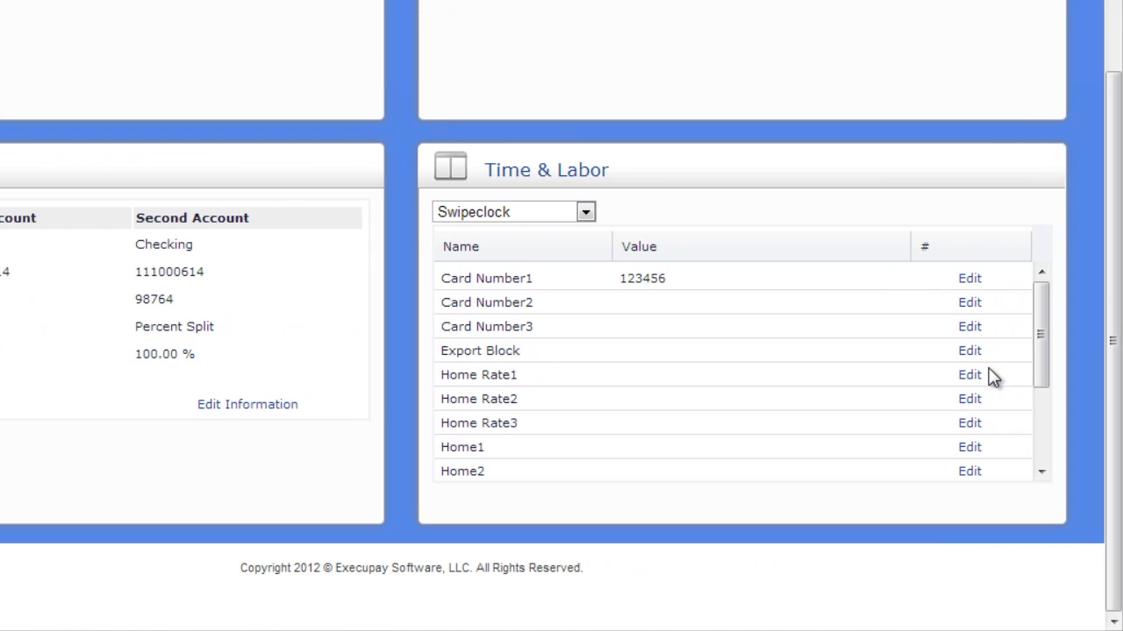
left_click(970, 304)
left_click(755, 301)
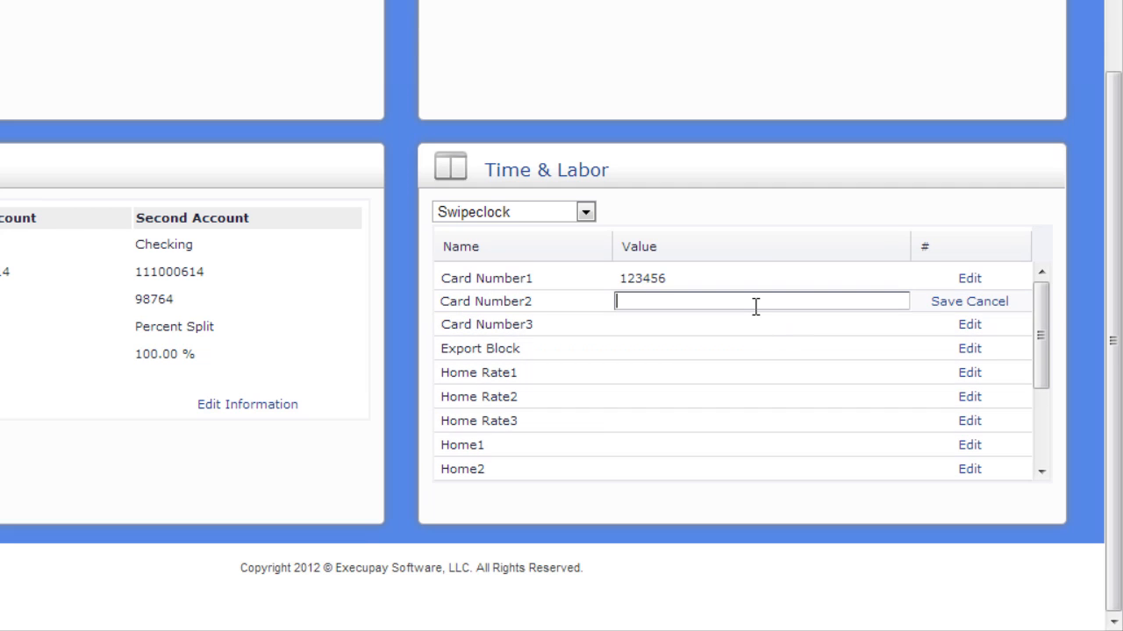
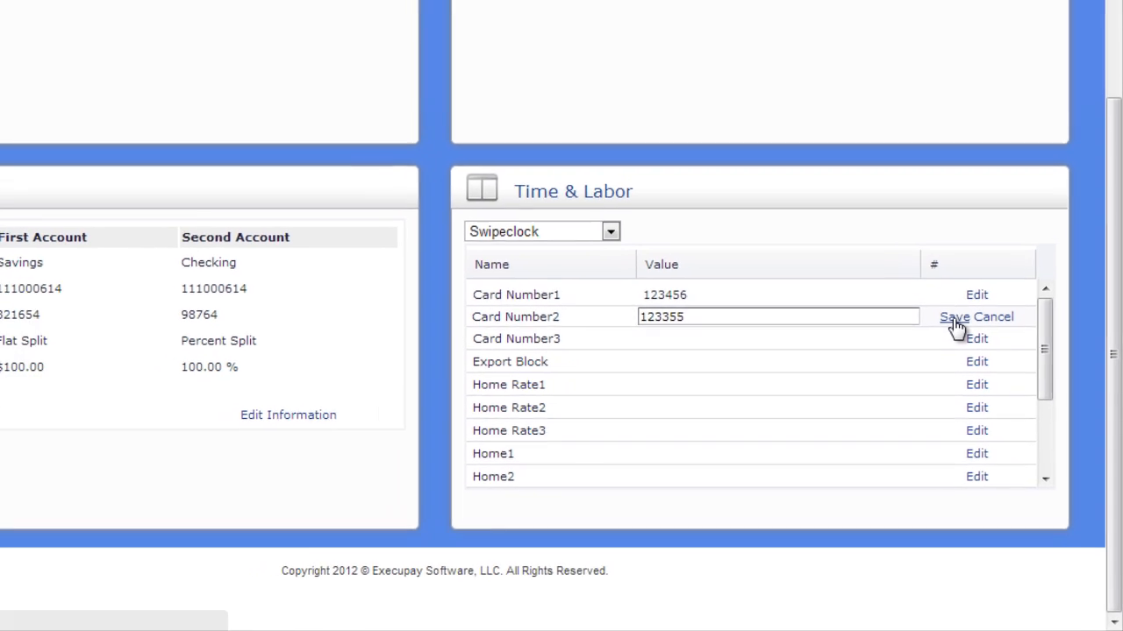
left_click(948, 301)
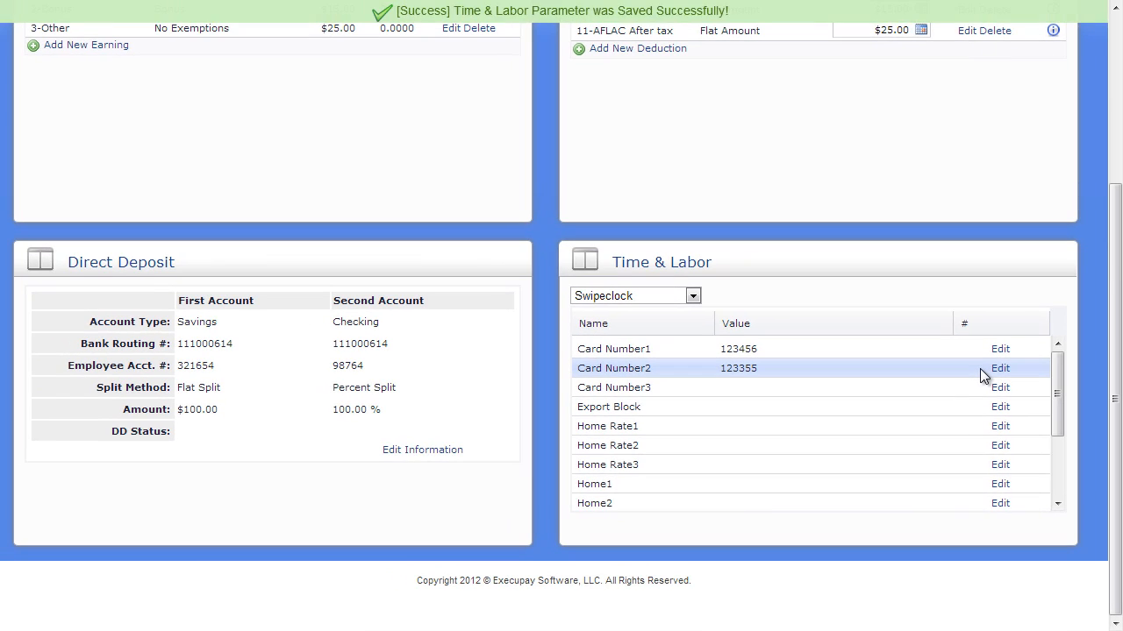
Go to the Tax Info page and switch to another employee from the employee search list.
scroll(980, 368, "up", 3)
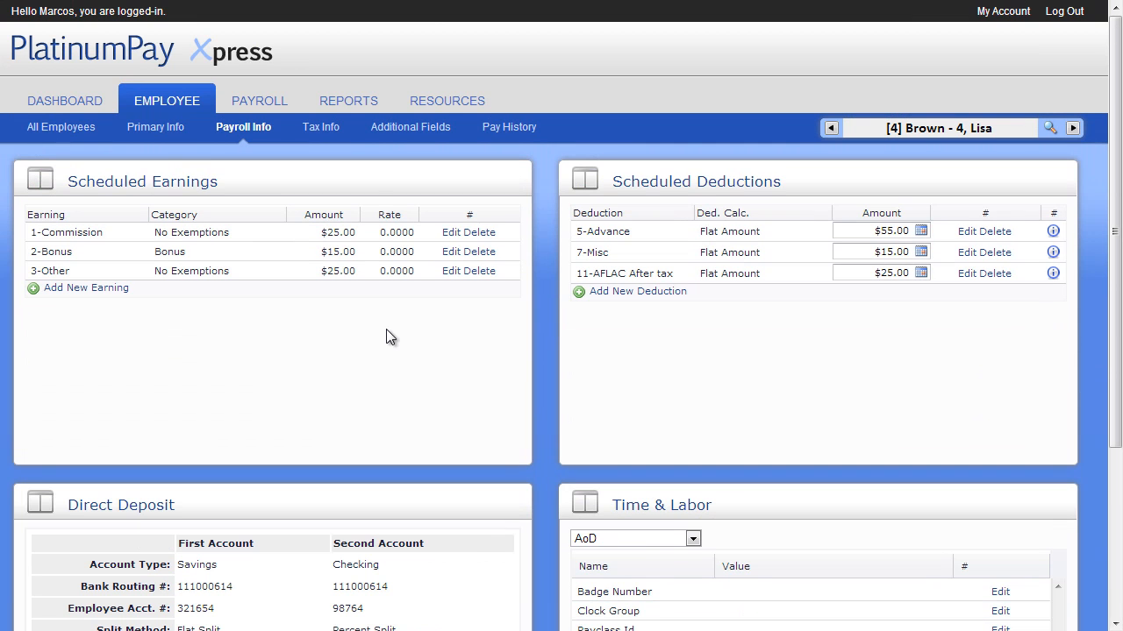
left_click(321, 128)
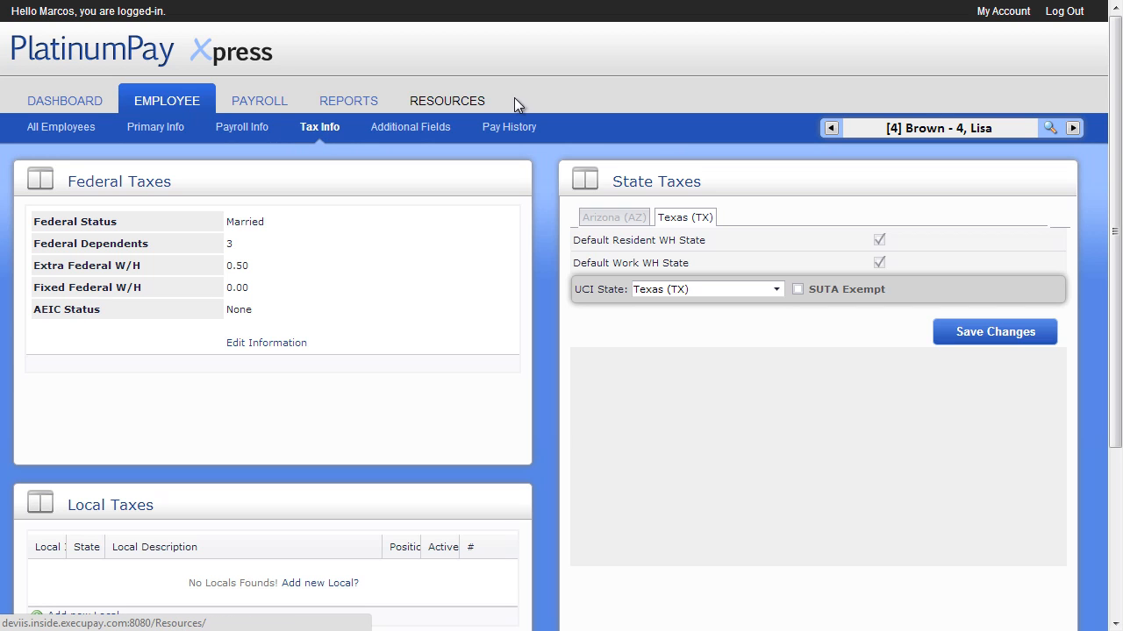
left_click(1048, 128)
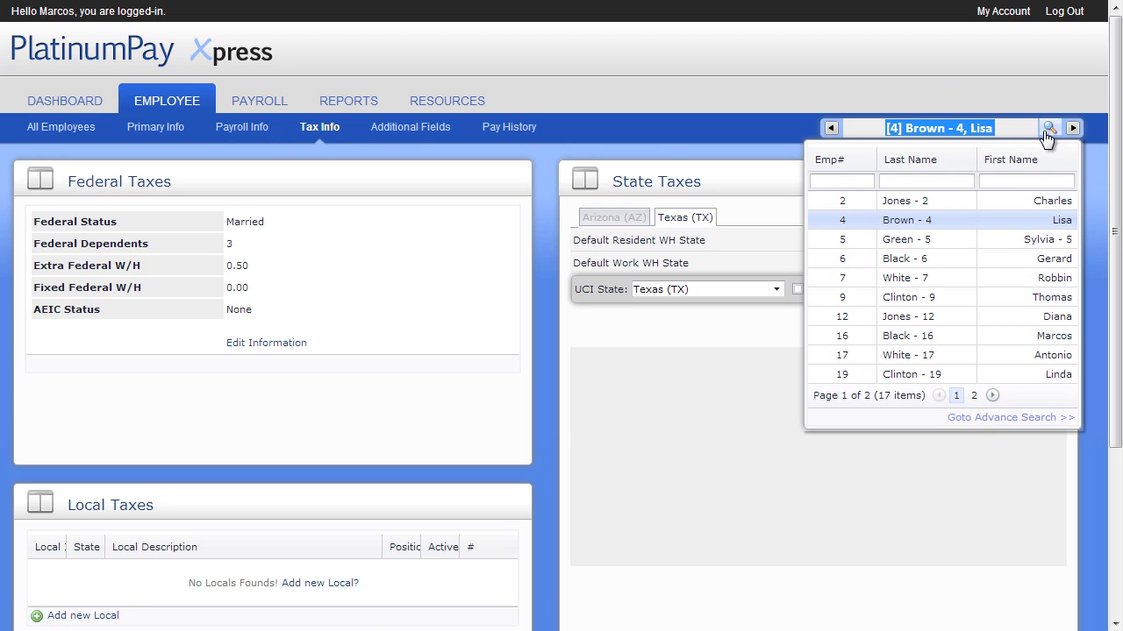
left_click(968, 257)
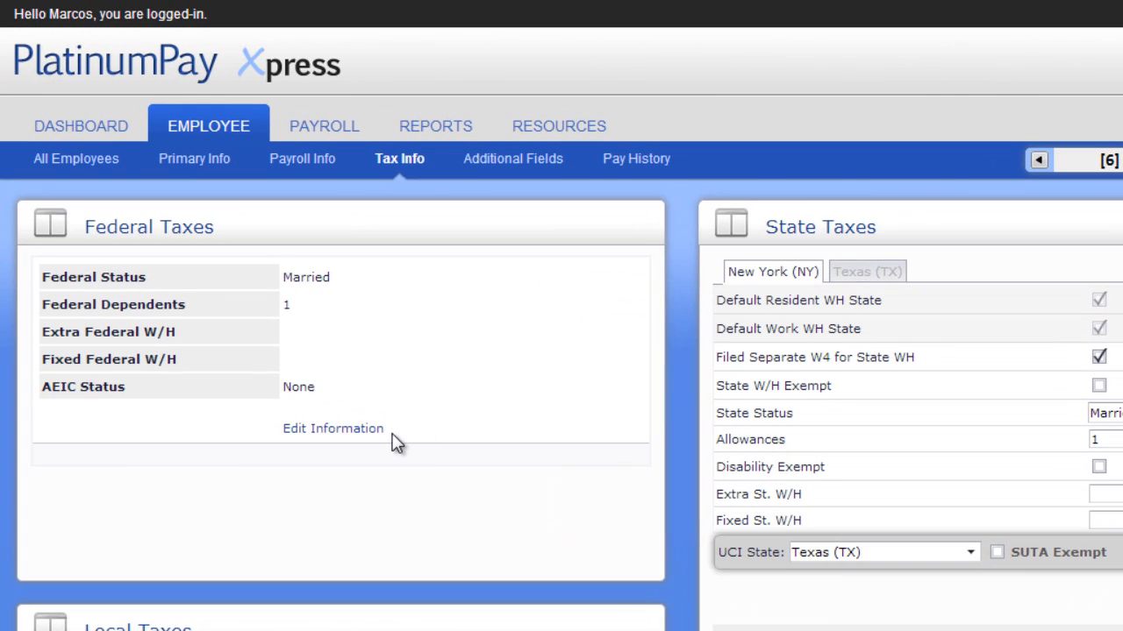
Edit the federal taxes, entering 150.00 as Extra Federal W/H and then clearing it.
left_click(379, 430)
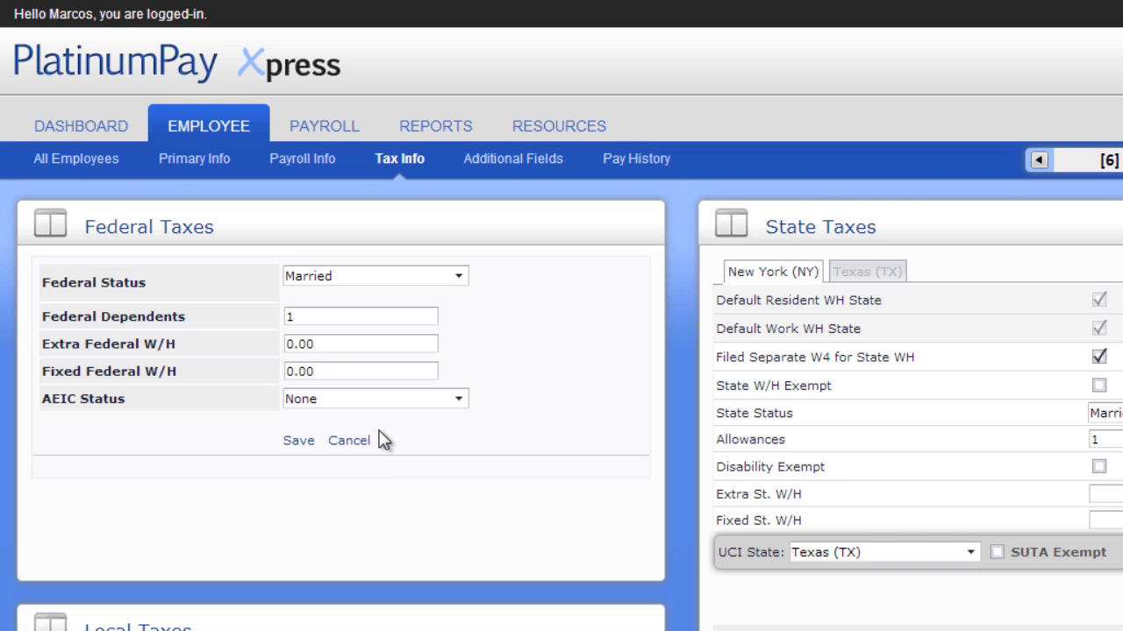
left_click(373, 342)
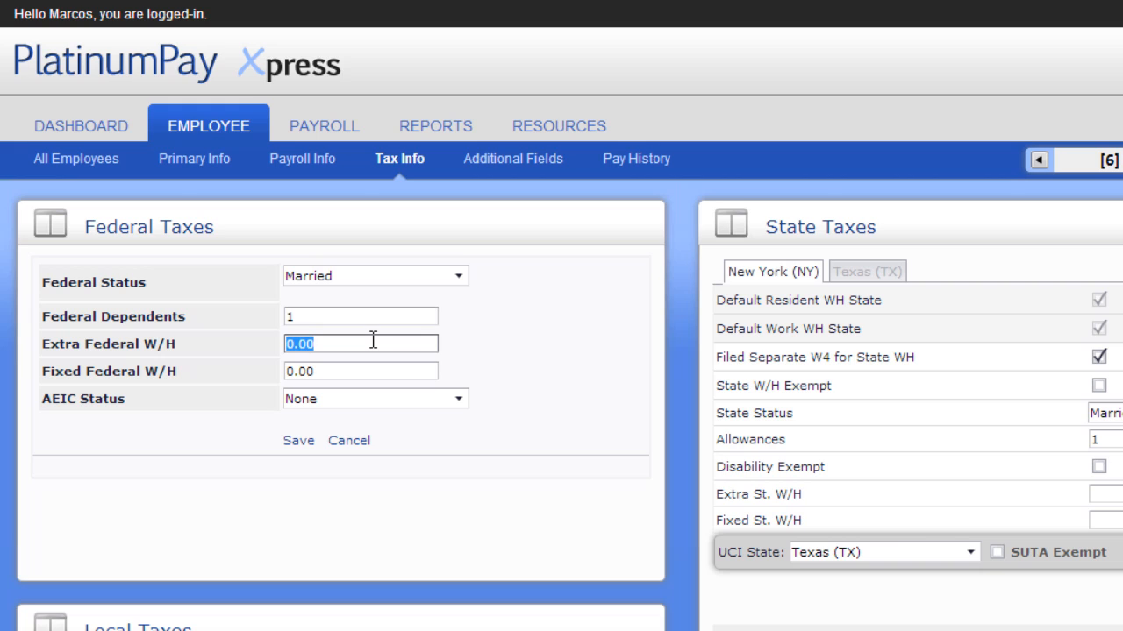
type("15.00")
key("Left")
key("Left")
key("Left")
type("0")
key("Tab")
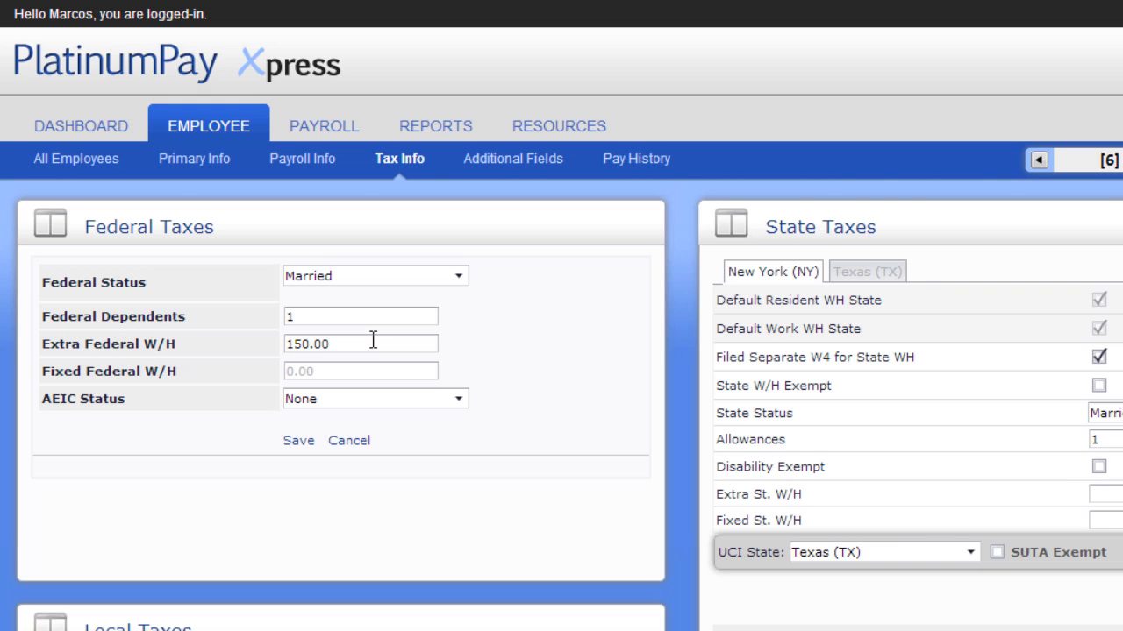
left_click_drag(351, 346, 188, 353)
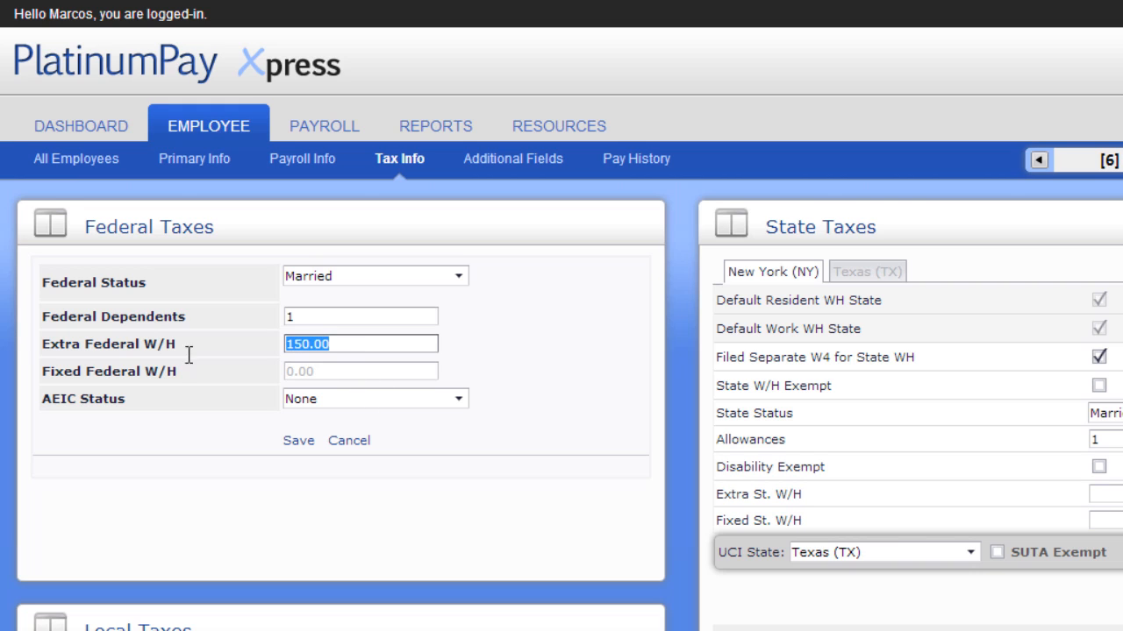
key("BackSpace")
Set Fixed Federal W/H to 0.15 and save the federal tax information.
left_click(305, 369)
left_click_drag(325, 371, 247, 367)
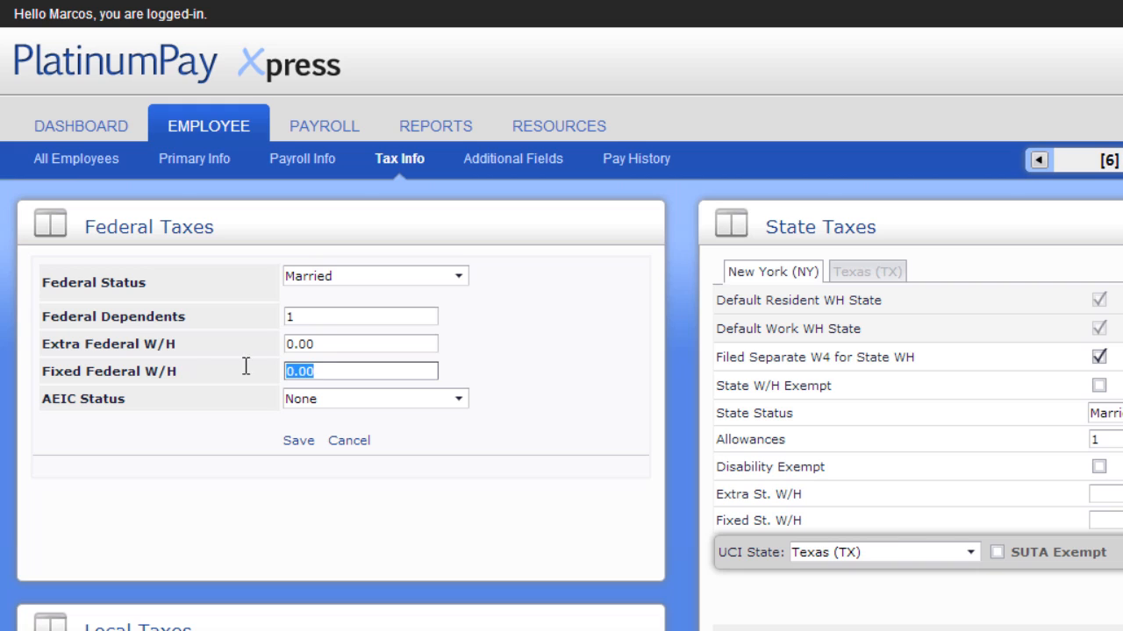
type("0.15")
key("Tab")
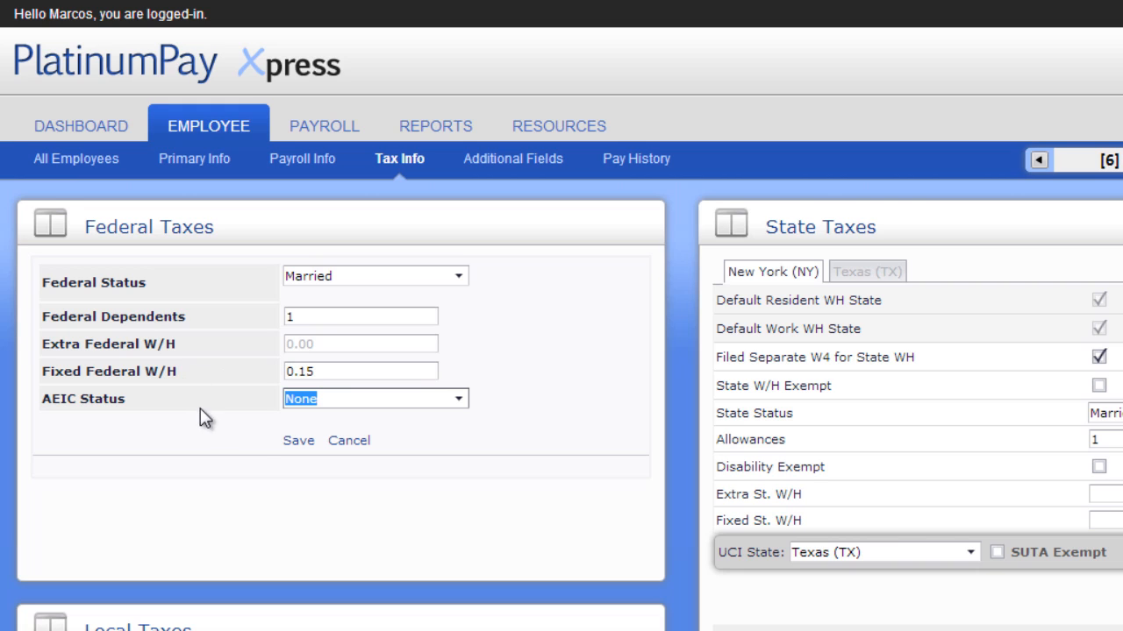
left_click(298, 441)
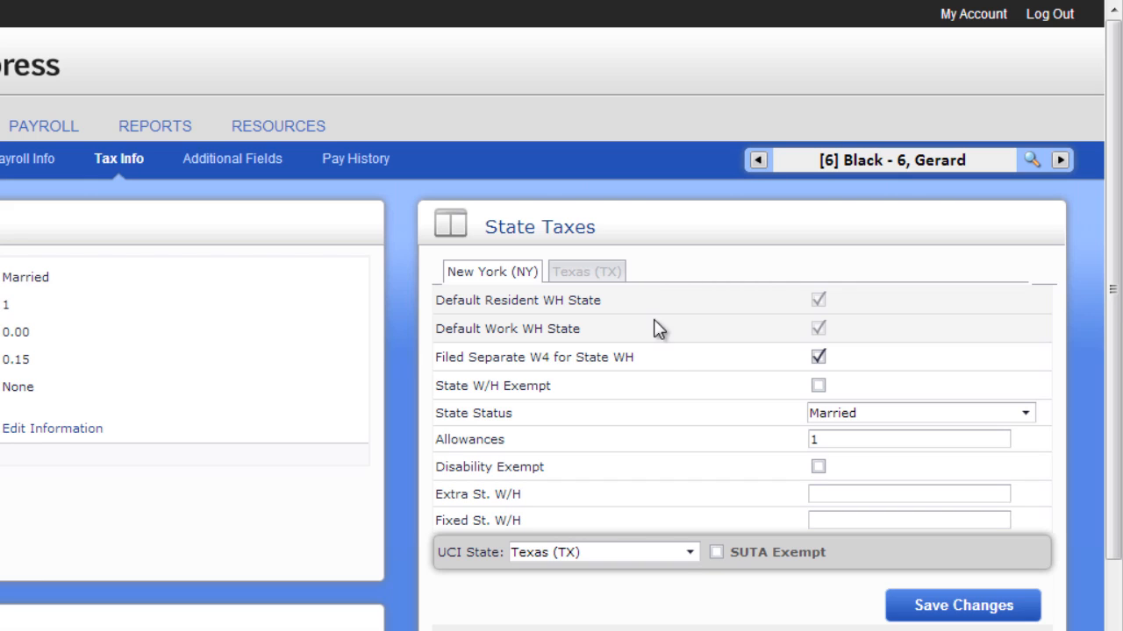
Save the New York state tax changes, then open the New York MCTM Payroll Tax local for editing and close it.
left_click(836, 495)
left_click(917, 603)
scroll(752, 614, "down", 3)
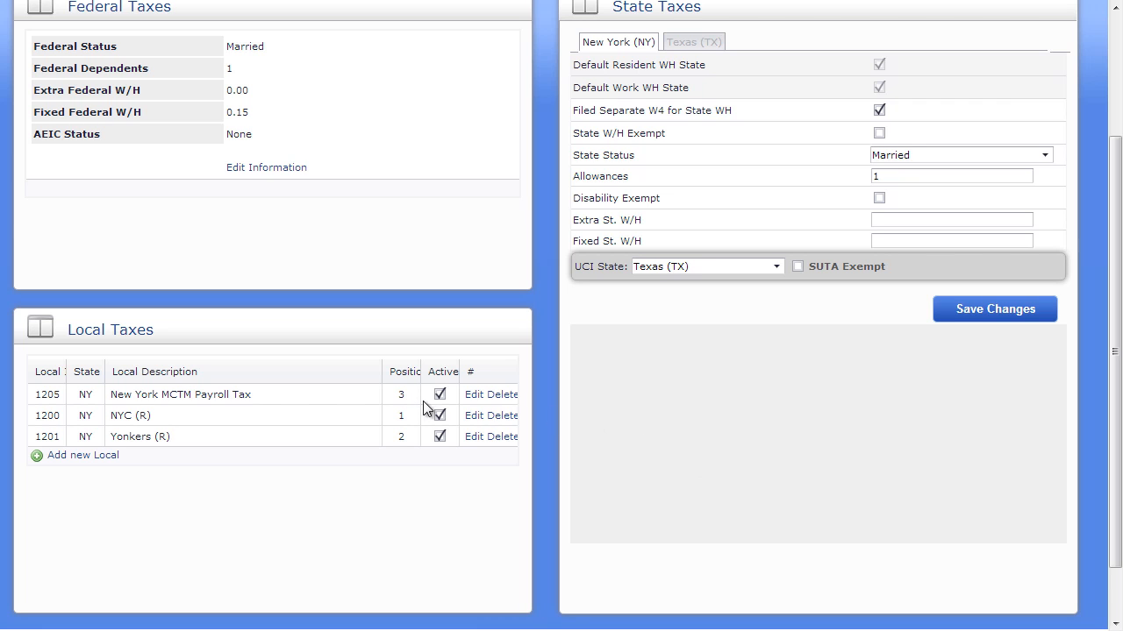
left_click(471, 399)
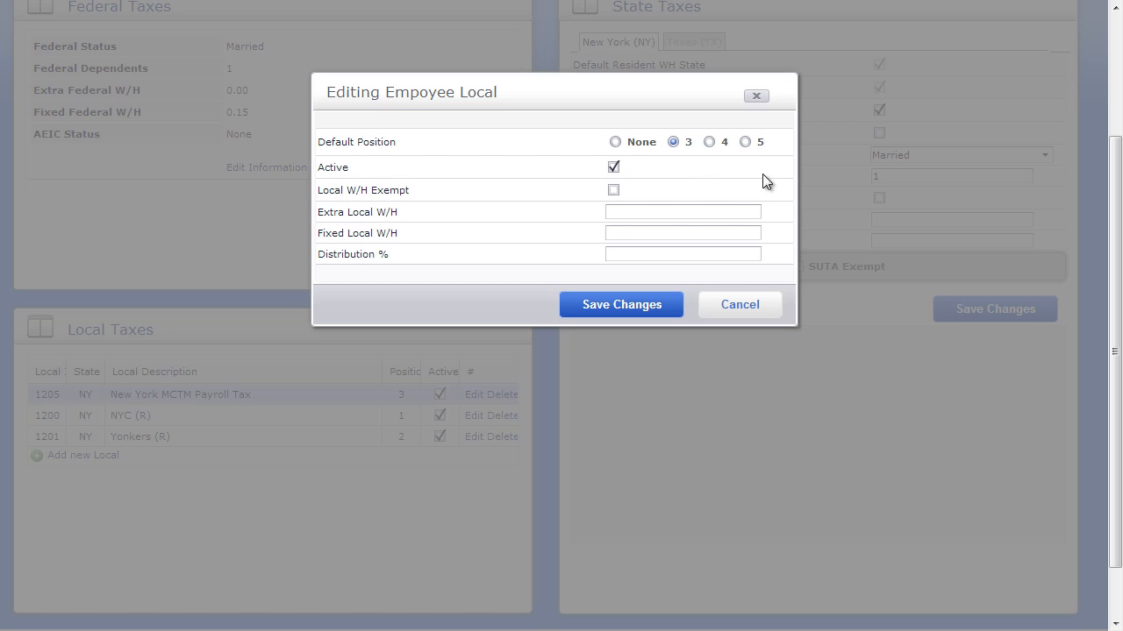
left_click(765, 311)
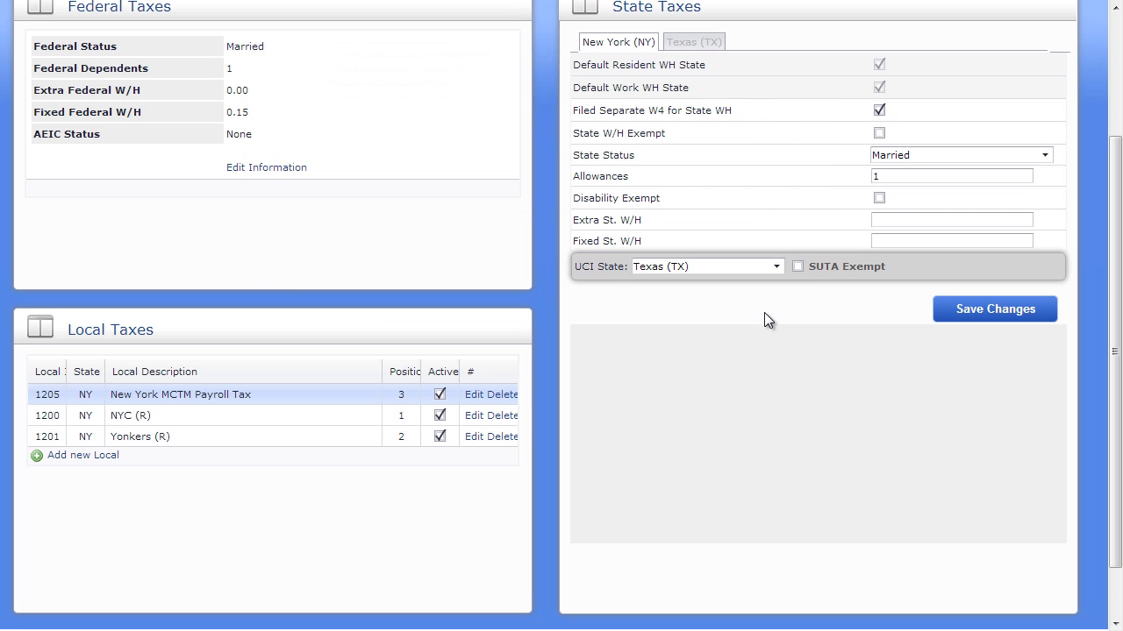
Open the Additional Fields page and add a 1-401k Match memo as Percent of Gross with amount 0.03.
scroll(764, 319, "up", 2)
left_click(426, 127)
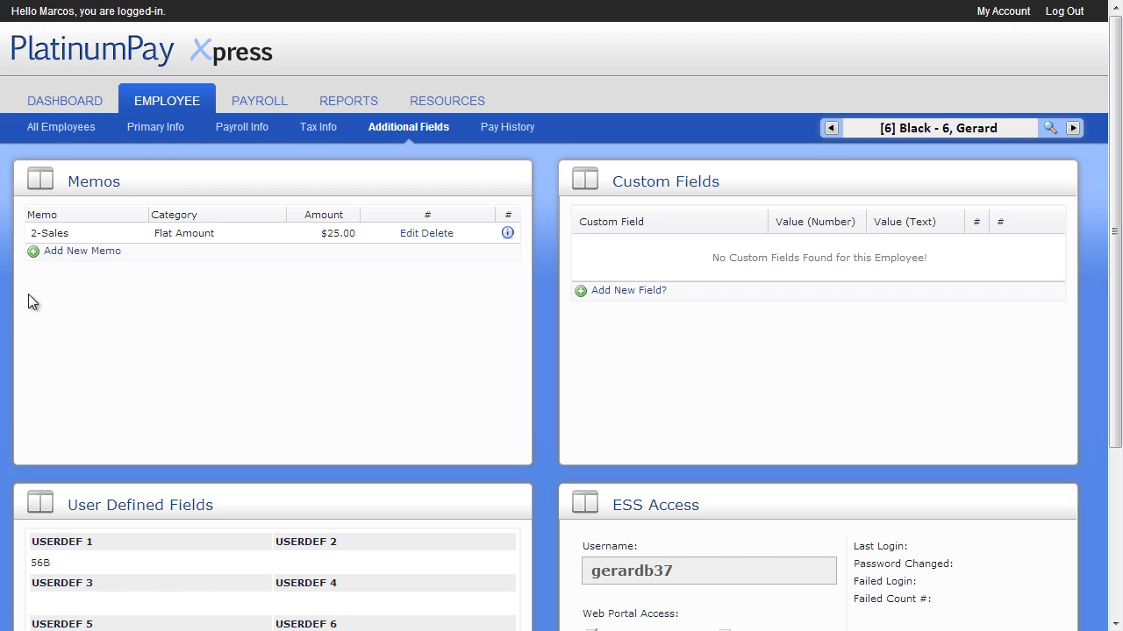
left_click(103, 251)
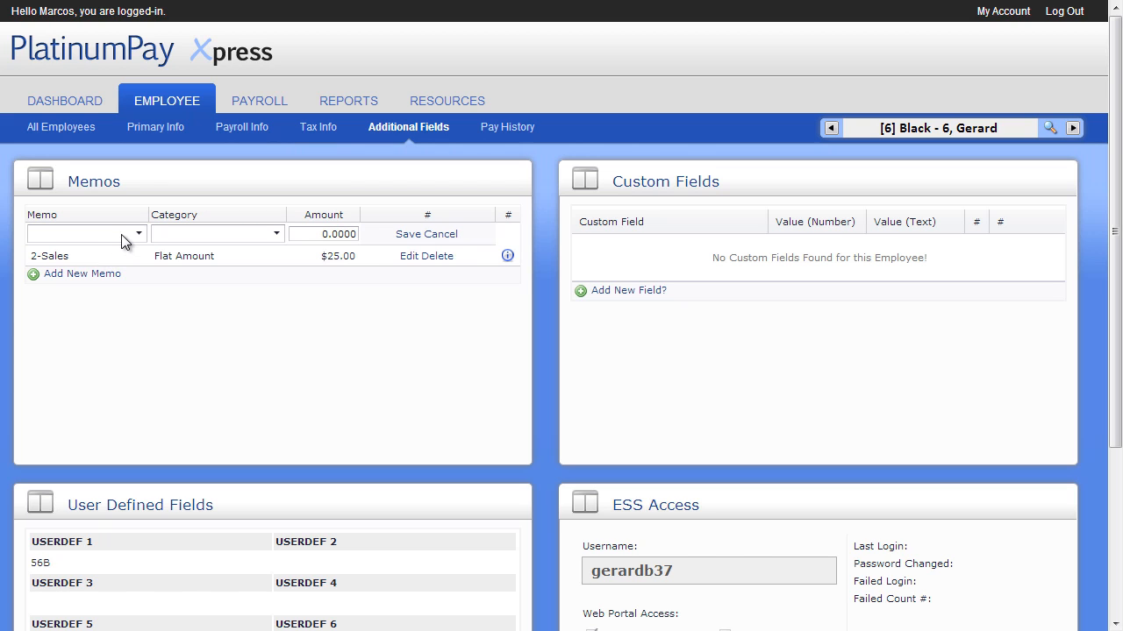
left_click(127, 234)
left_click(110, 270)
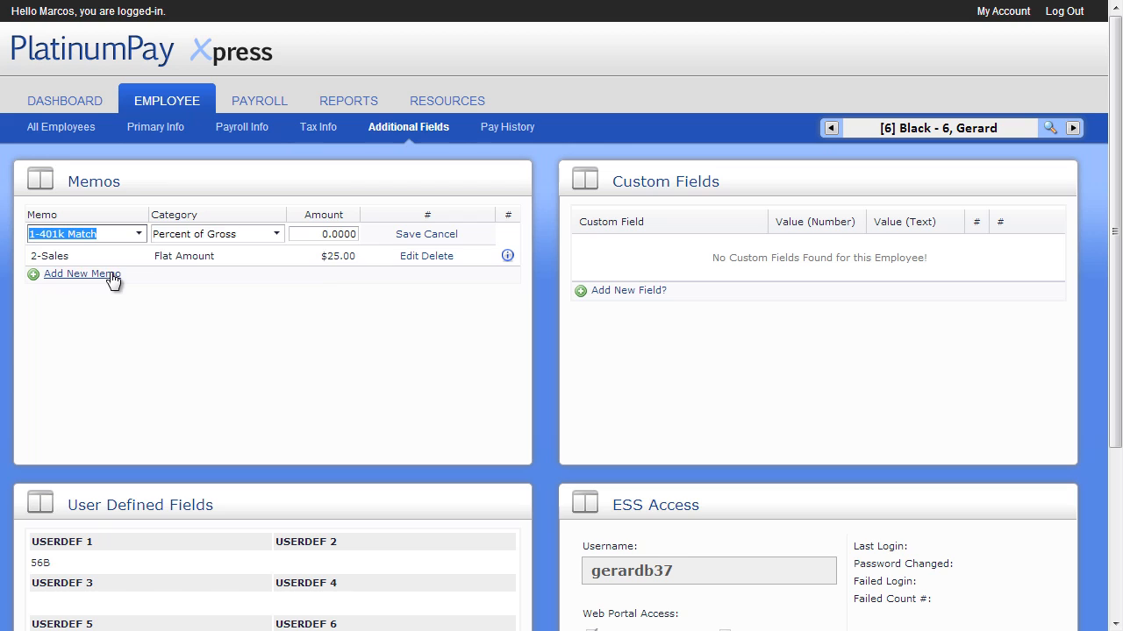
left_click_drag(311, 234, 387, 240)
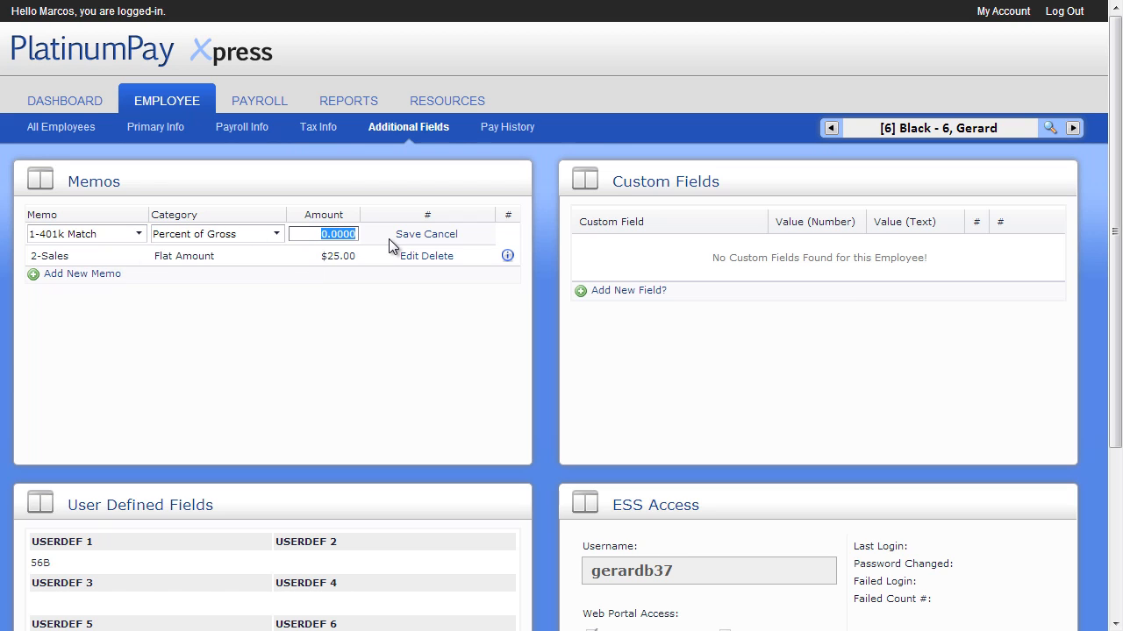
type("0.03")
left_click(388, 239)
left_click(406, 237)
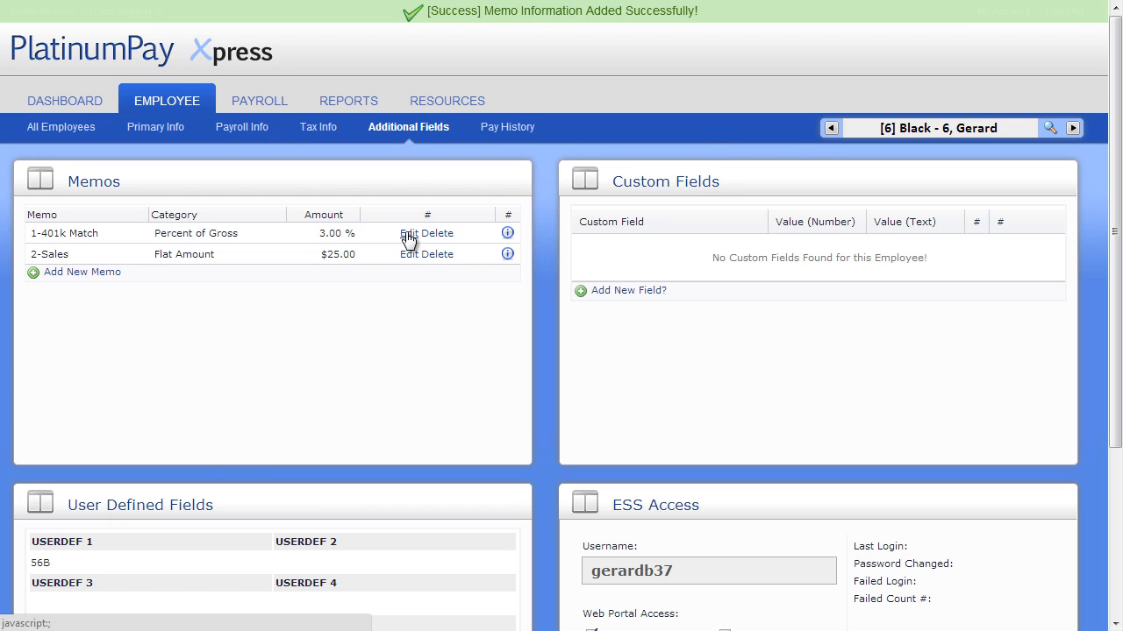
Edit the user defined fields, set USERDEF 3 to abc and save.
scroll(406, 239, "down", 3)
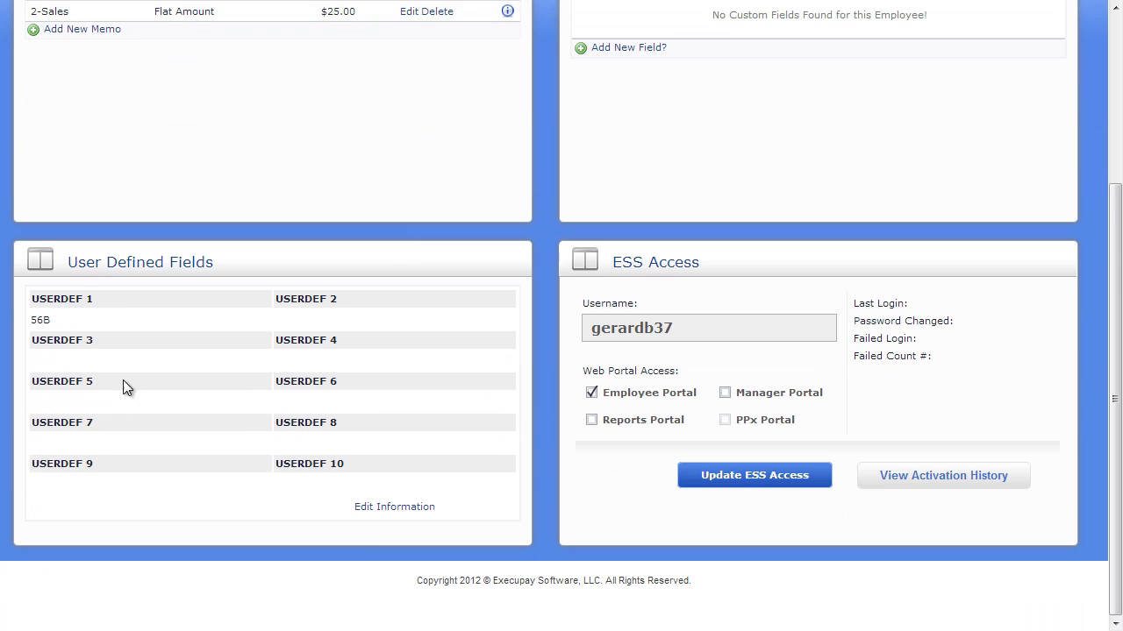
left_click(375, 506)
left_click(154, 359)
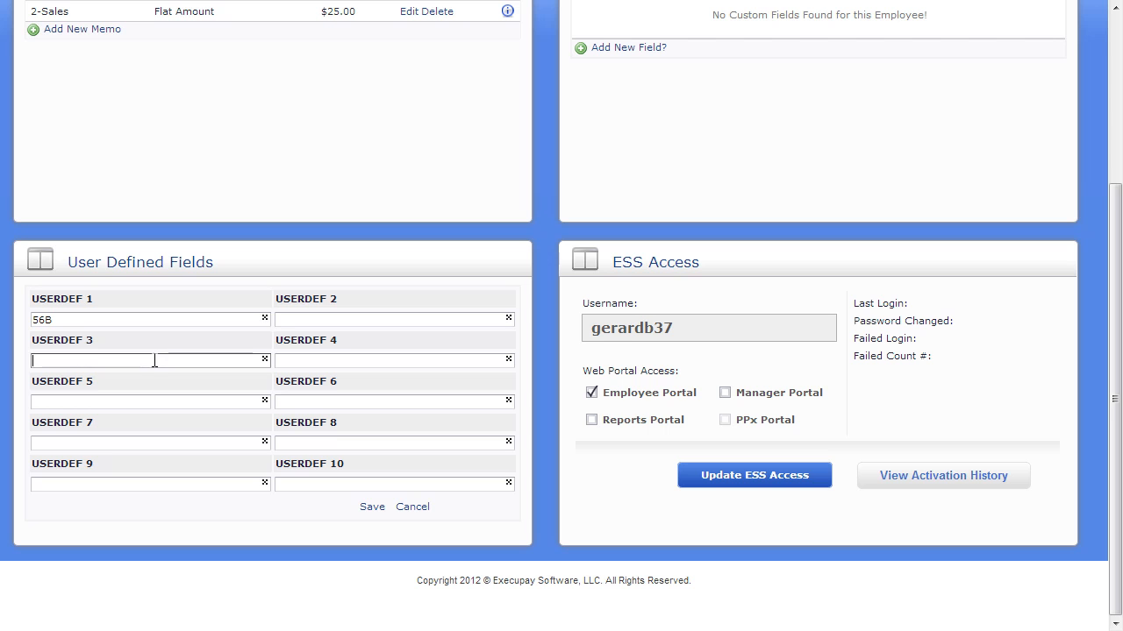
type("abc")
left_click(372, 507)
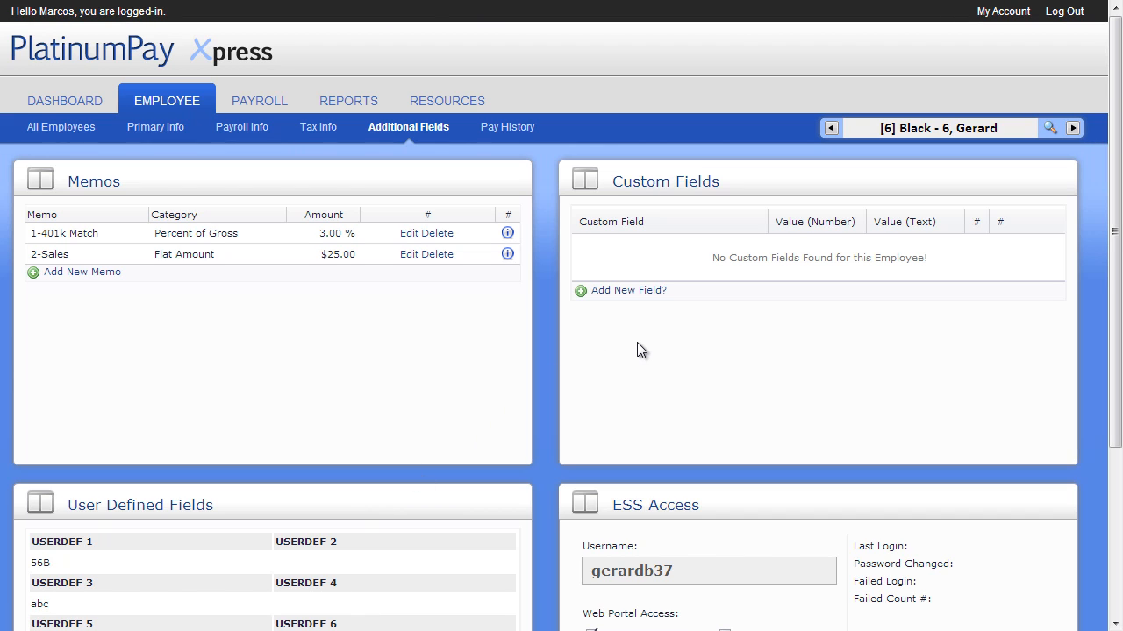
Open the Pay History page and review the gross earnings chart and pay history table.
scroll(637, 342, "down", 2)
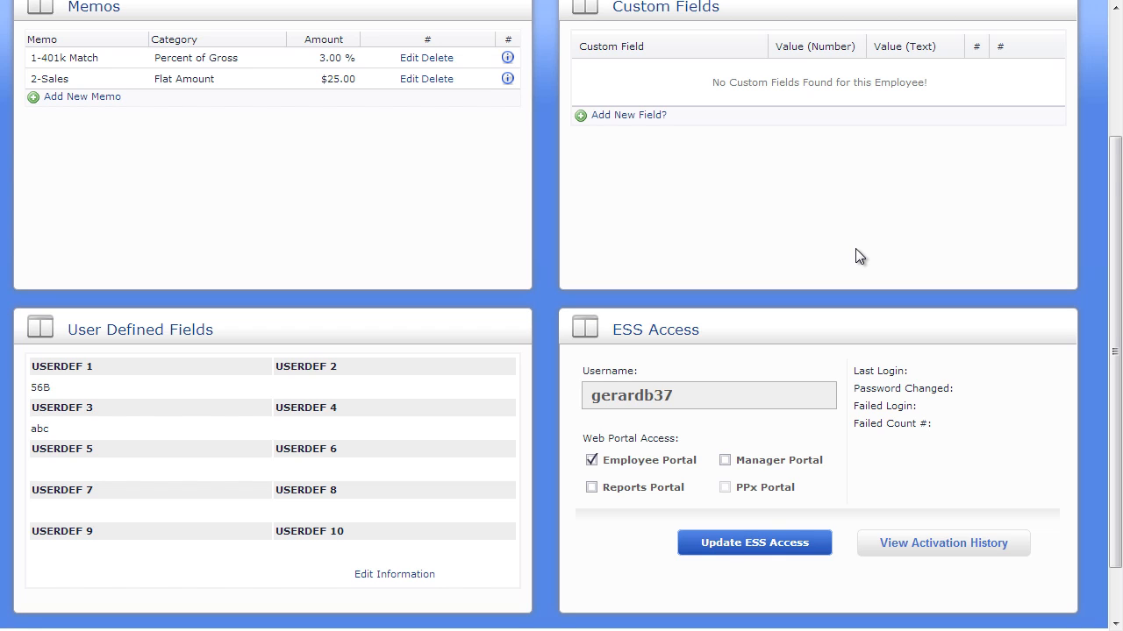
scroll(977, 426, "down", 2)
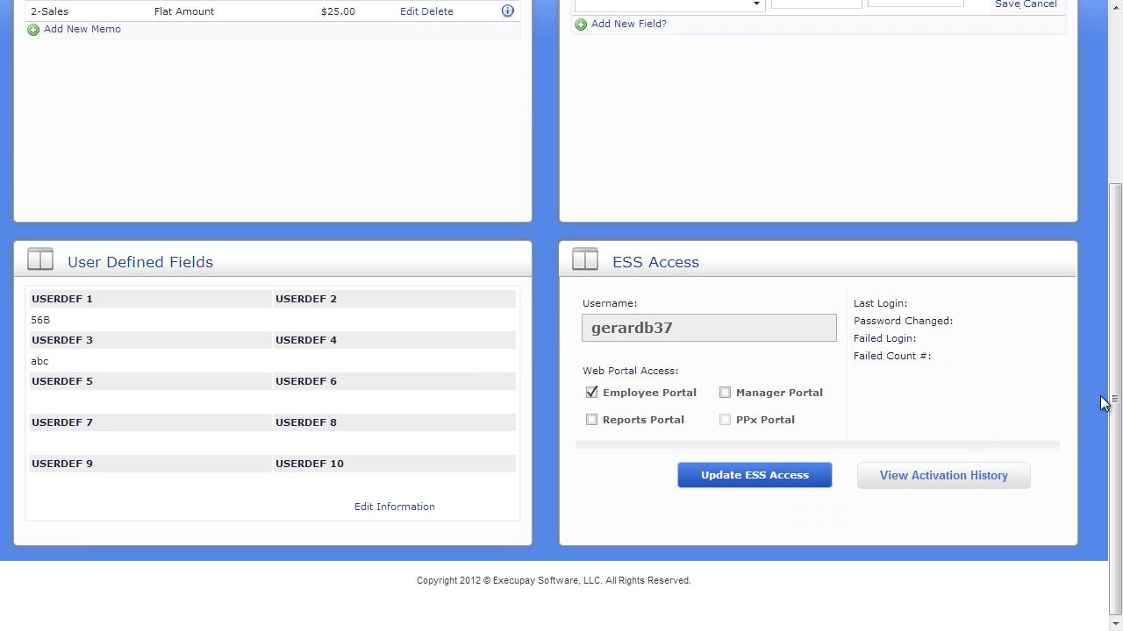
left_click_drag(1115, 399, 1115, 219)
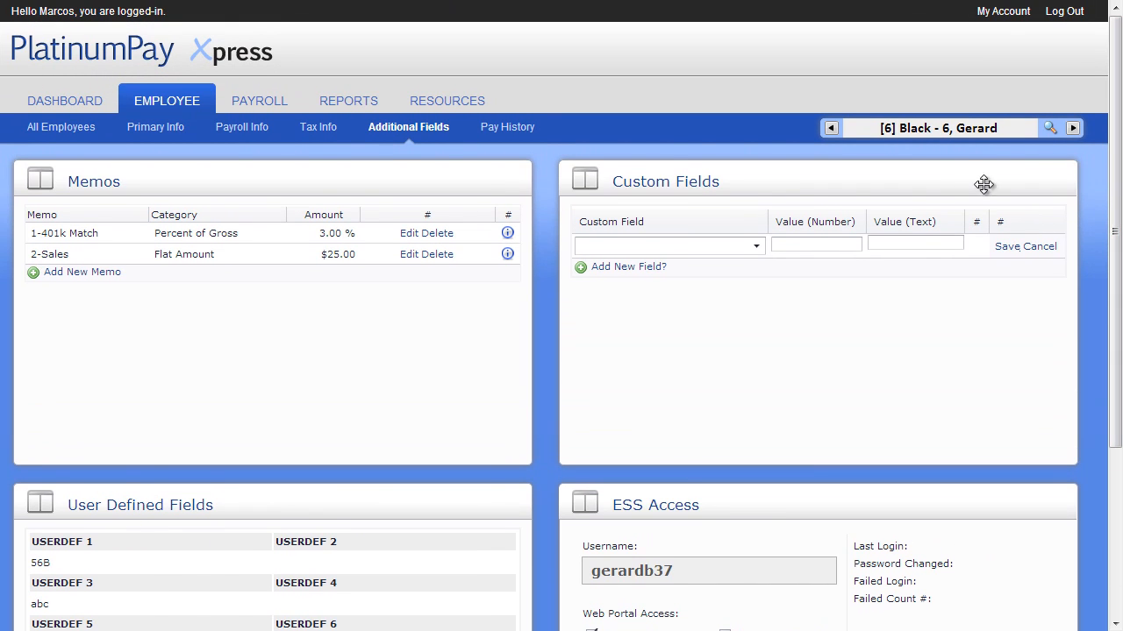
left_click(519, 127)
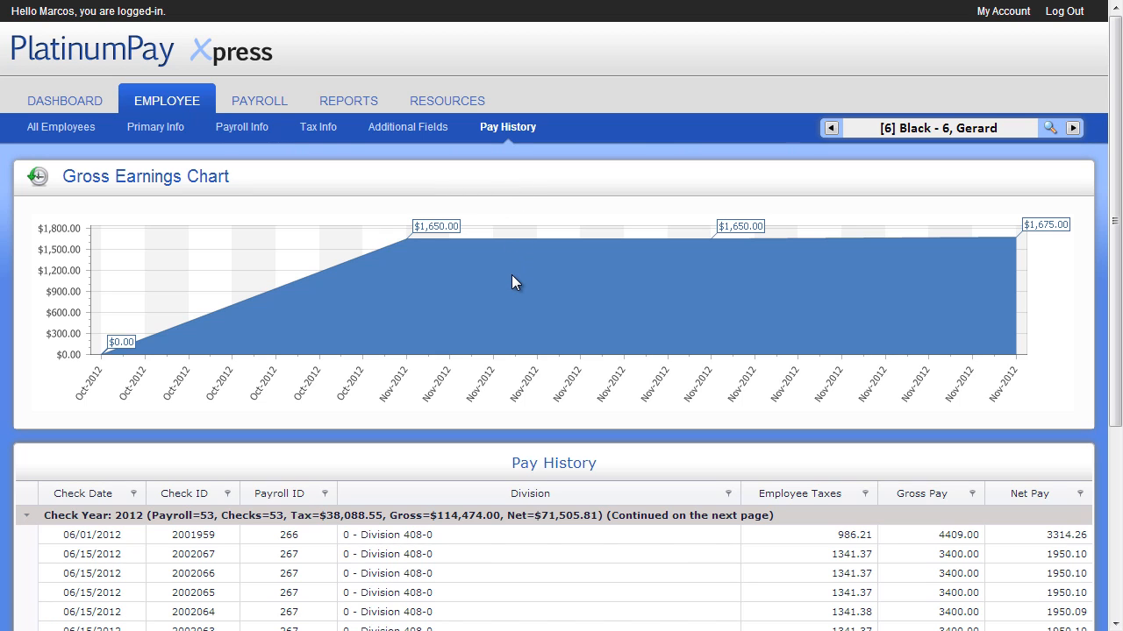
scroll(514, 282, "down", 1)
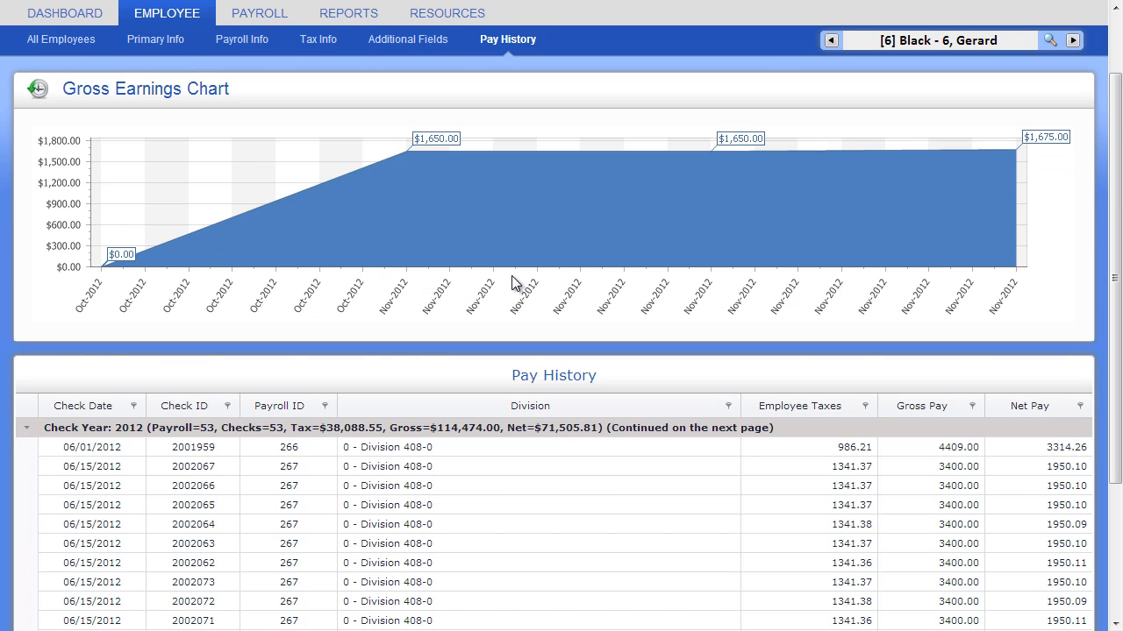
scroll(514, 282, "down", 1)
scroll(514, 282, "down", 1)
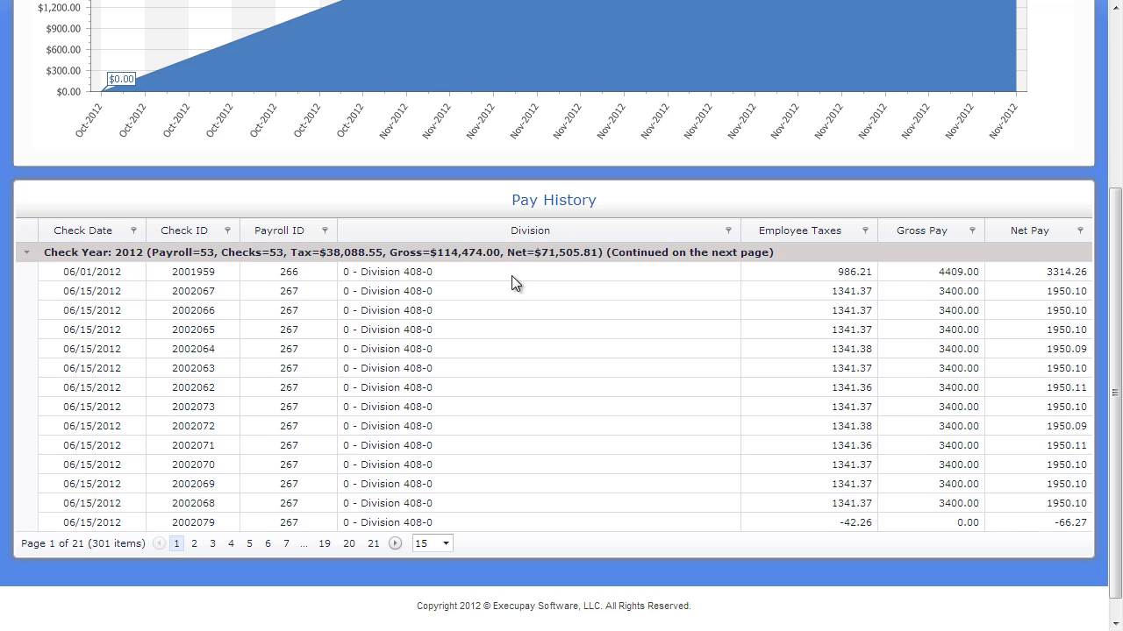
scroll(512, 281, "up", 3)
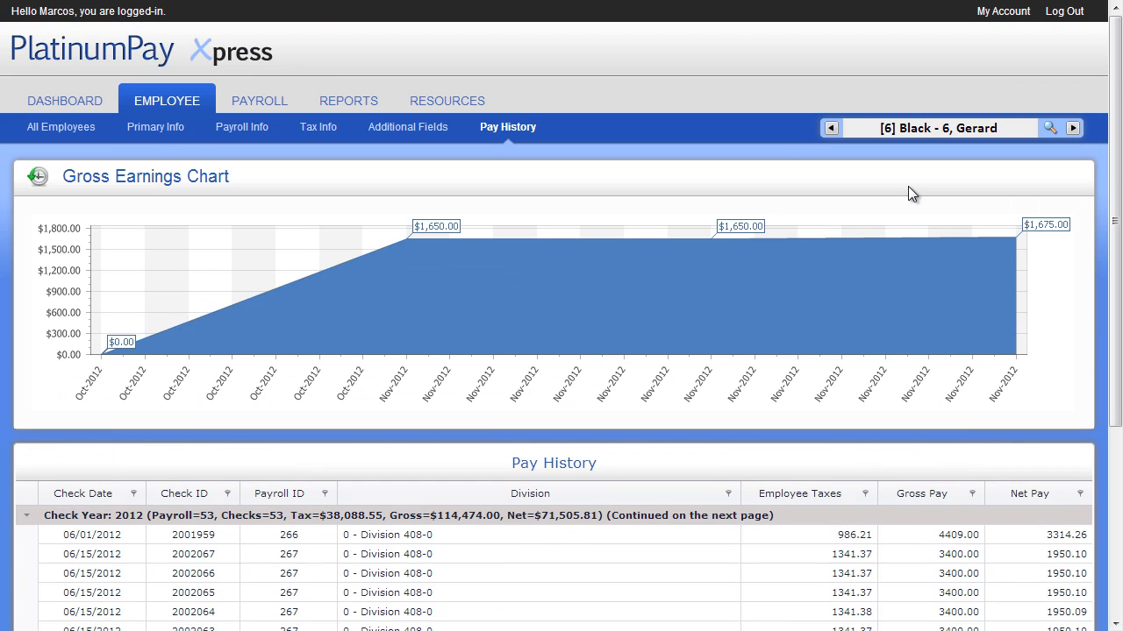
Switch to employee 7 from the employee search list, then open the All Employees list.
left_click(1050, 128)
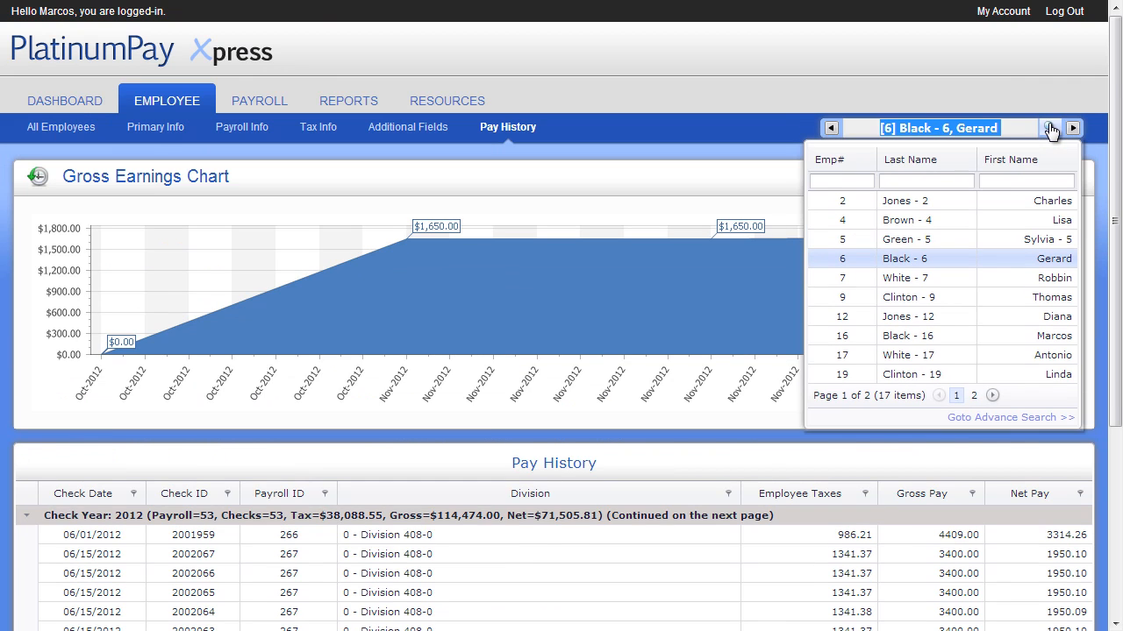
left_click(895, 277)
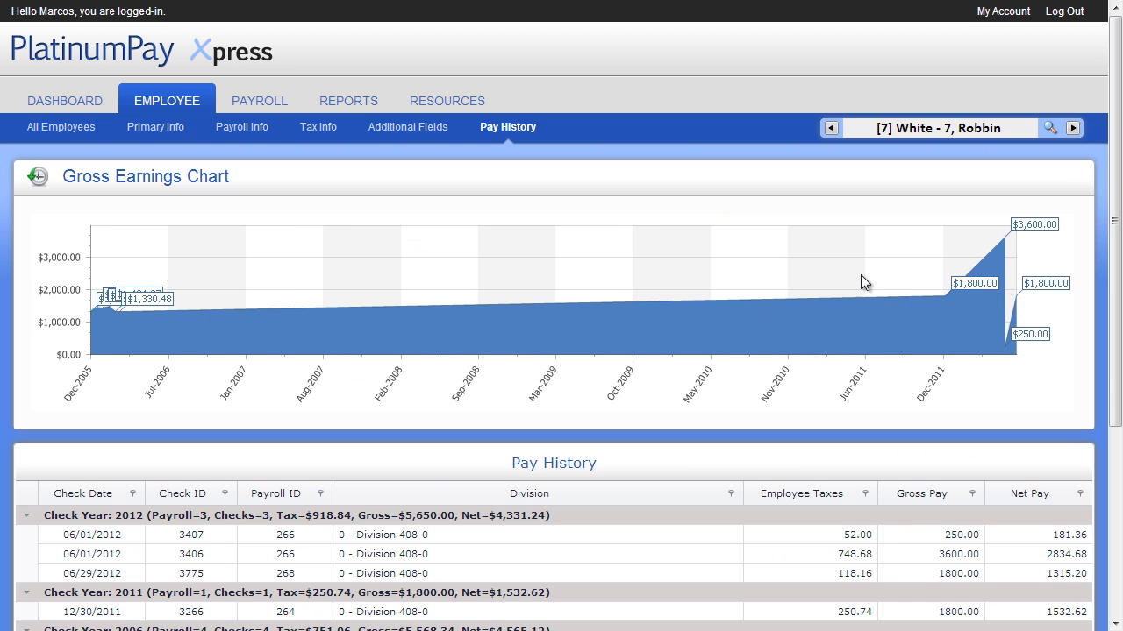
left_click(73, 127)
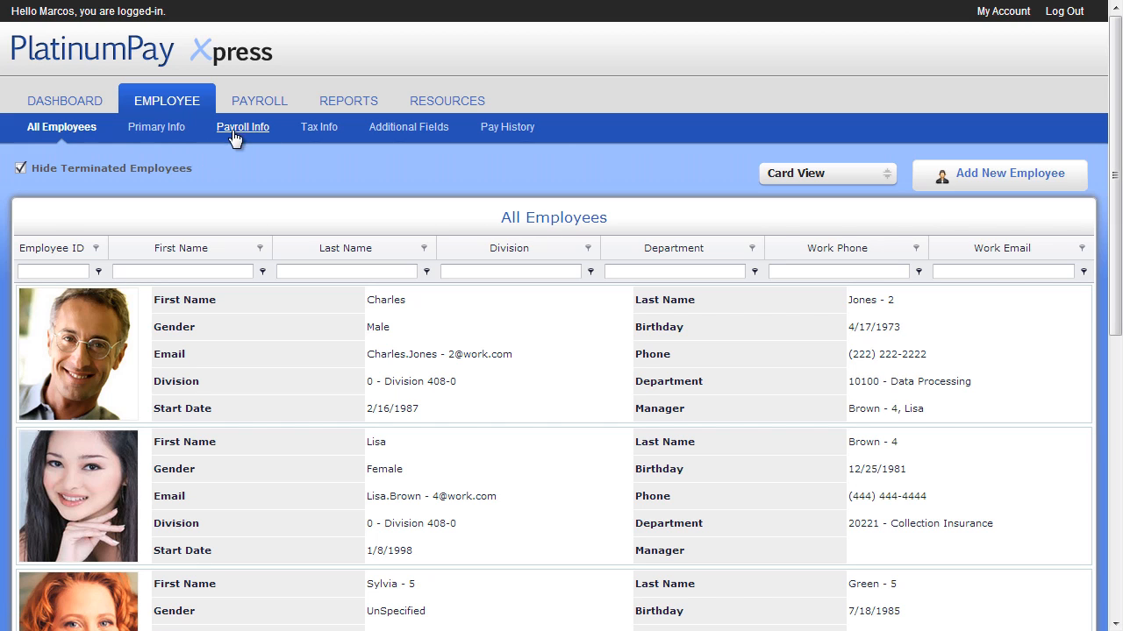
Run a 1-step payroll from the Payroll page and show the payroll totals.
left_click(257, 102)
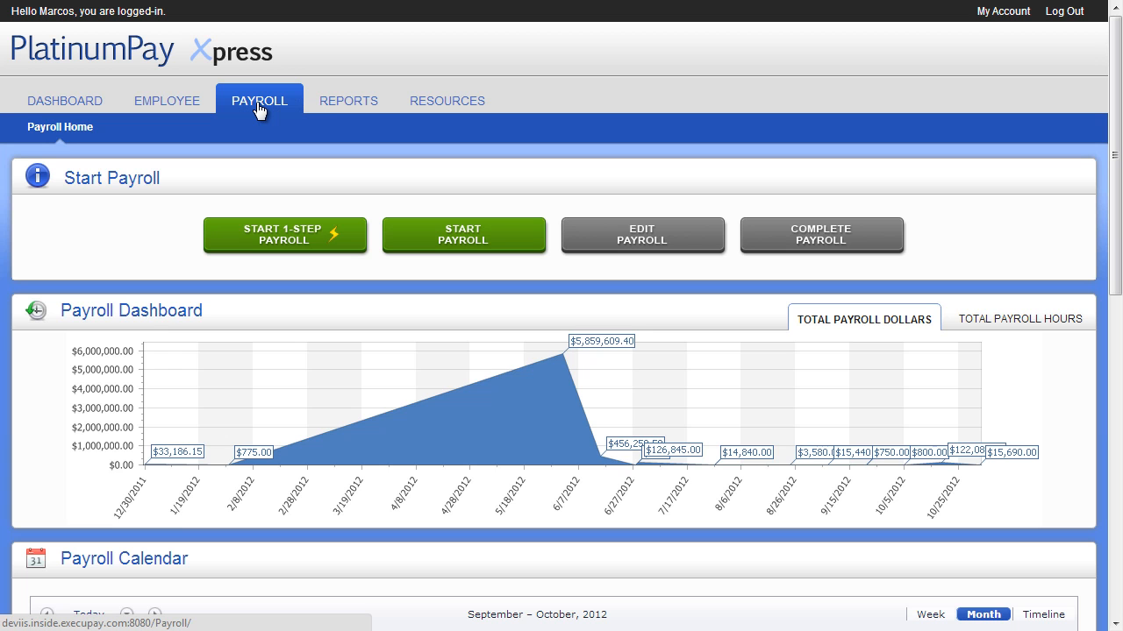
left_click(264, 224)
left_click(575, 343)
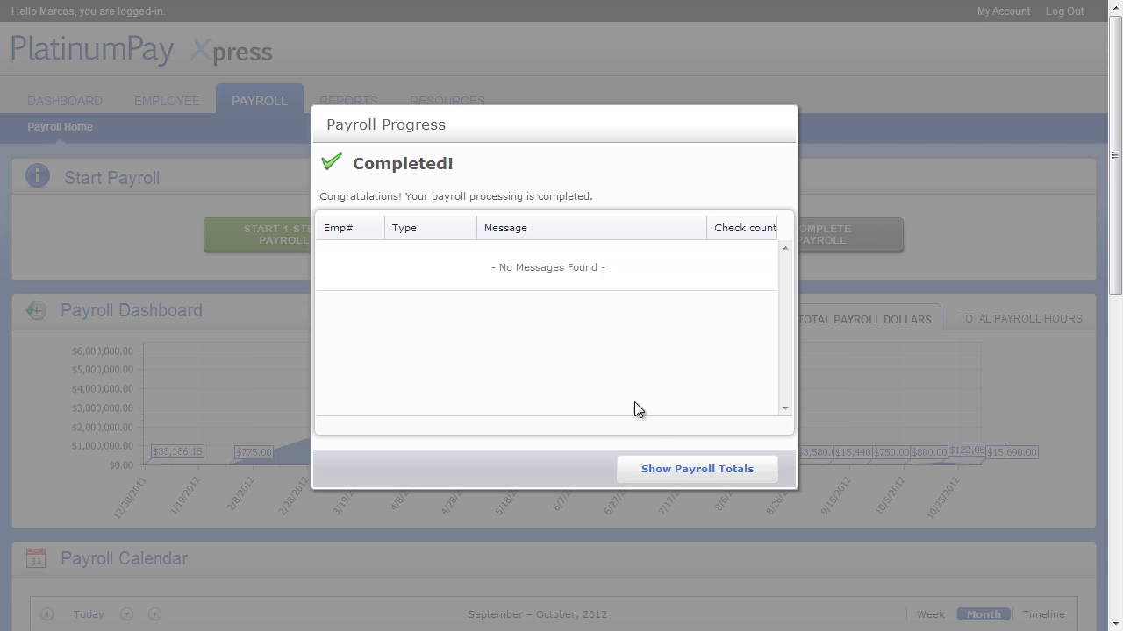
left_click(670, 474)
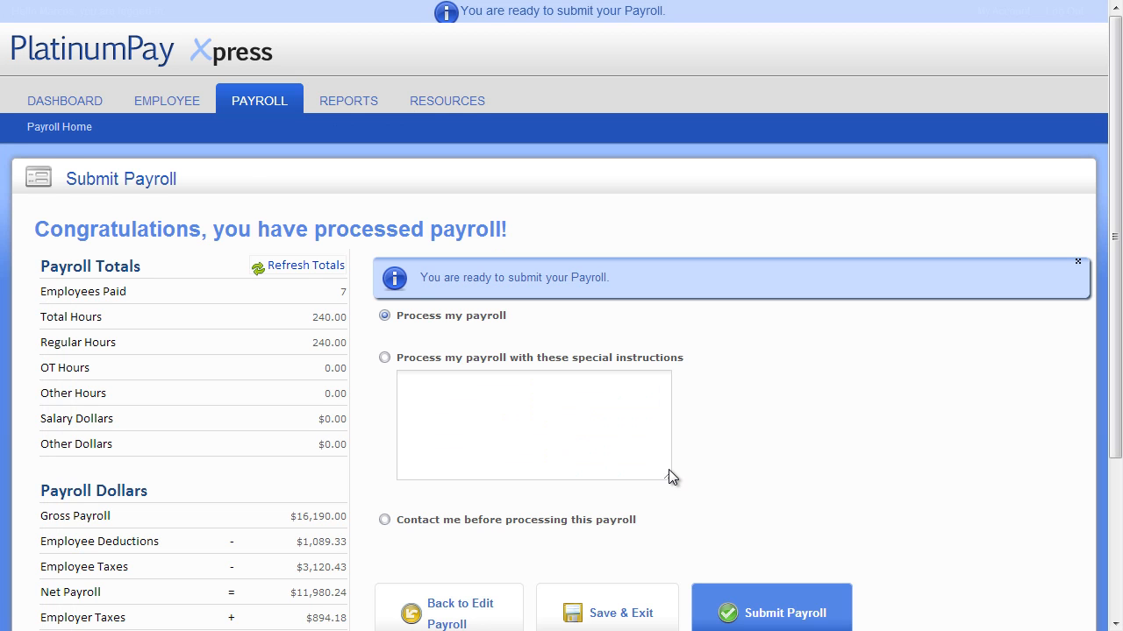
Submit the payroll with Process my payroll selected and confirm the submission.
scroll(668, 470, "down", 1)
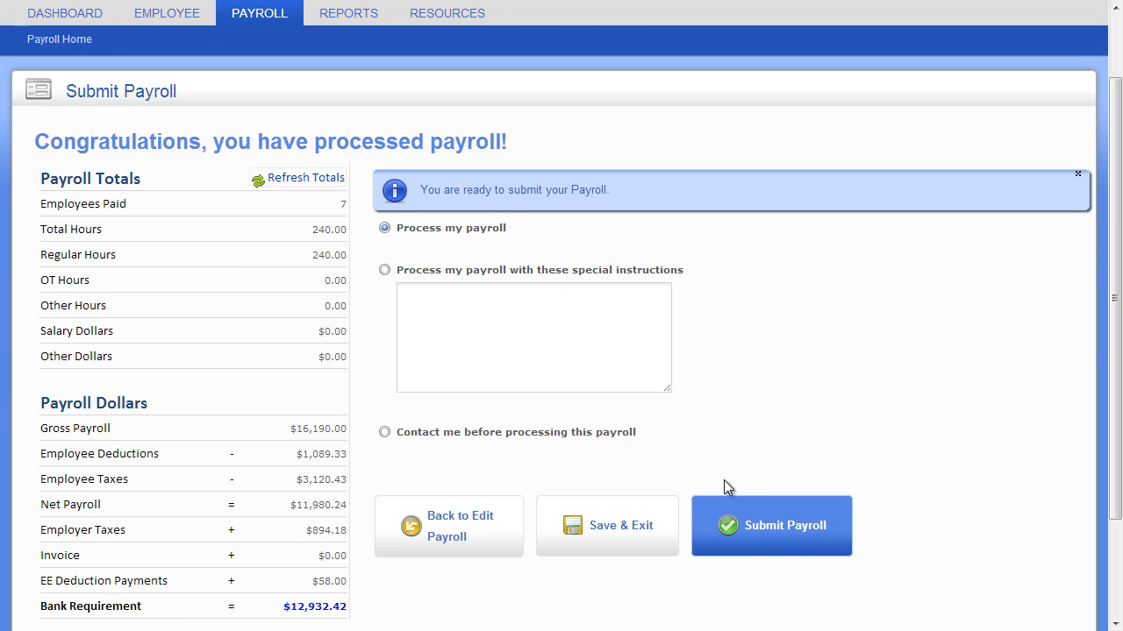
left_click(765, 518)
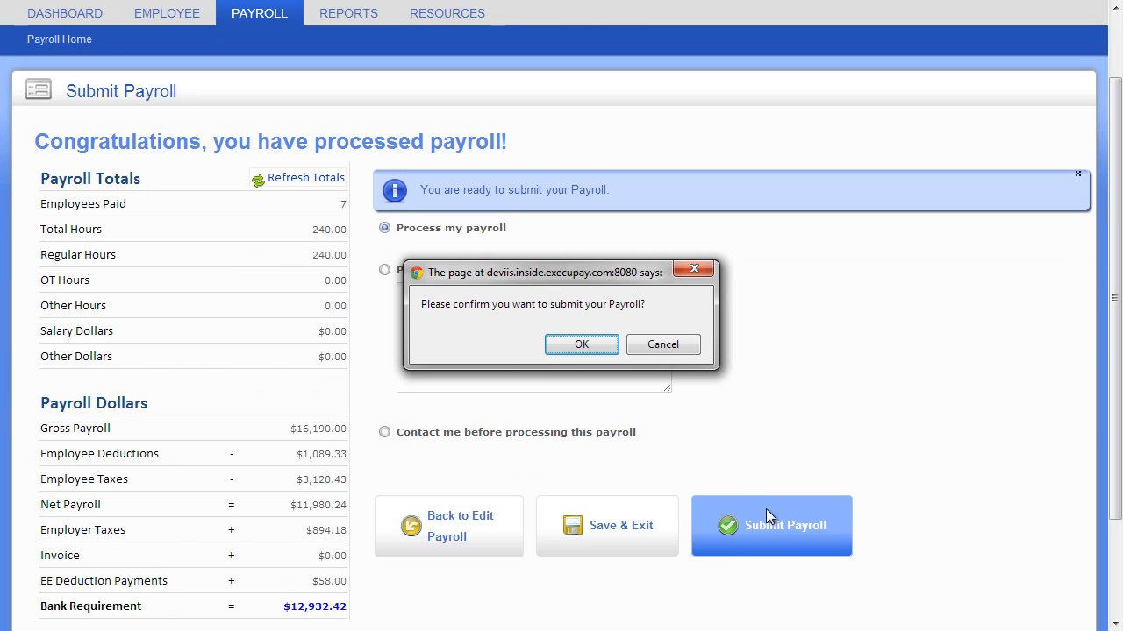
left_click(594, 345)
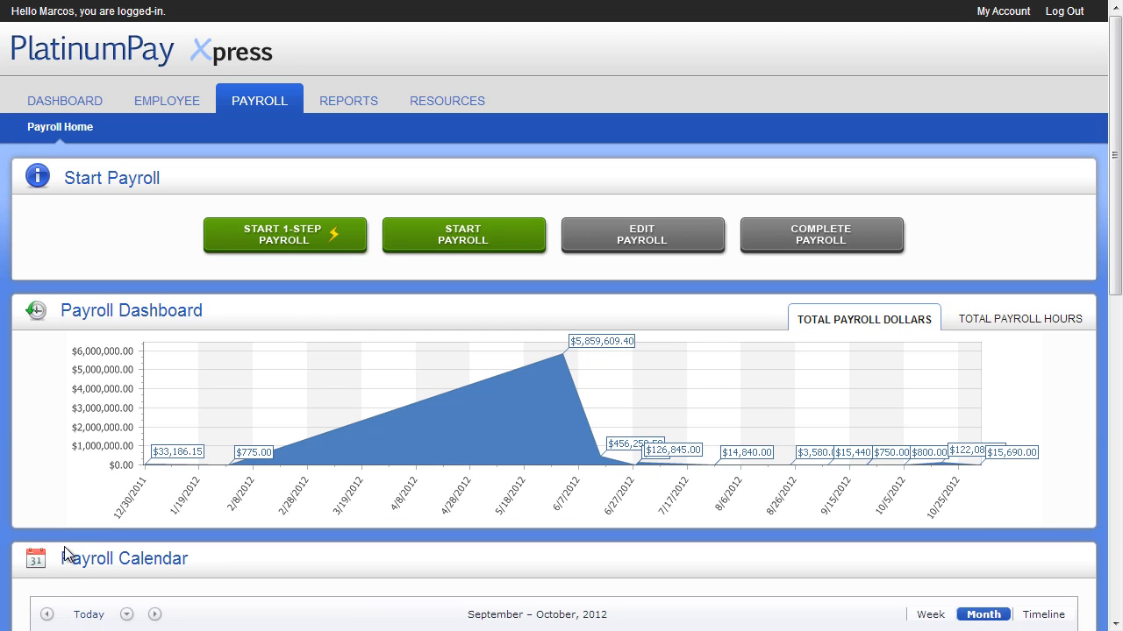
Create a new payroll for pay date 12/28/2012 and exclude employee 5 from pay.
left_click(404, 240)
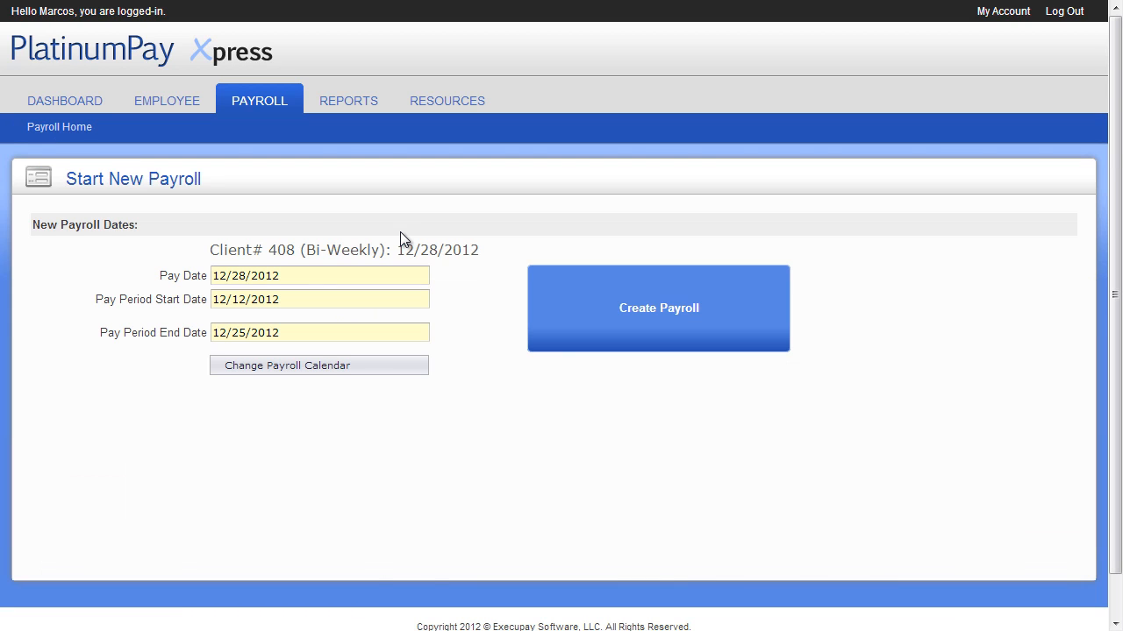
left_click(591, 279)
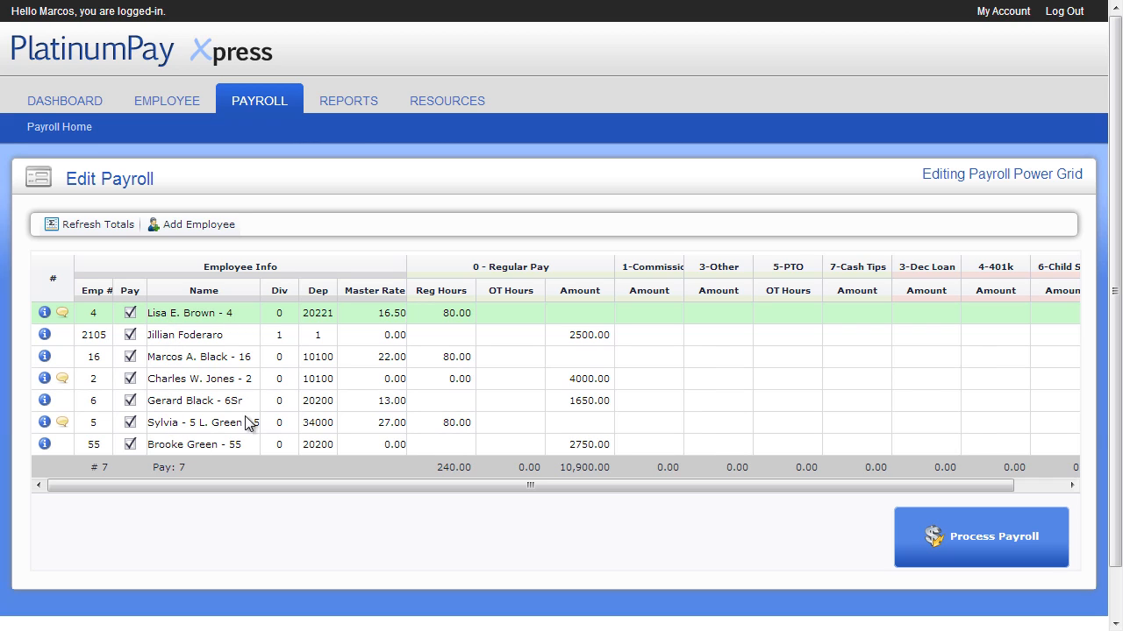
left_click(129, 426)
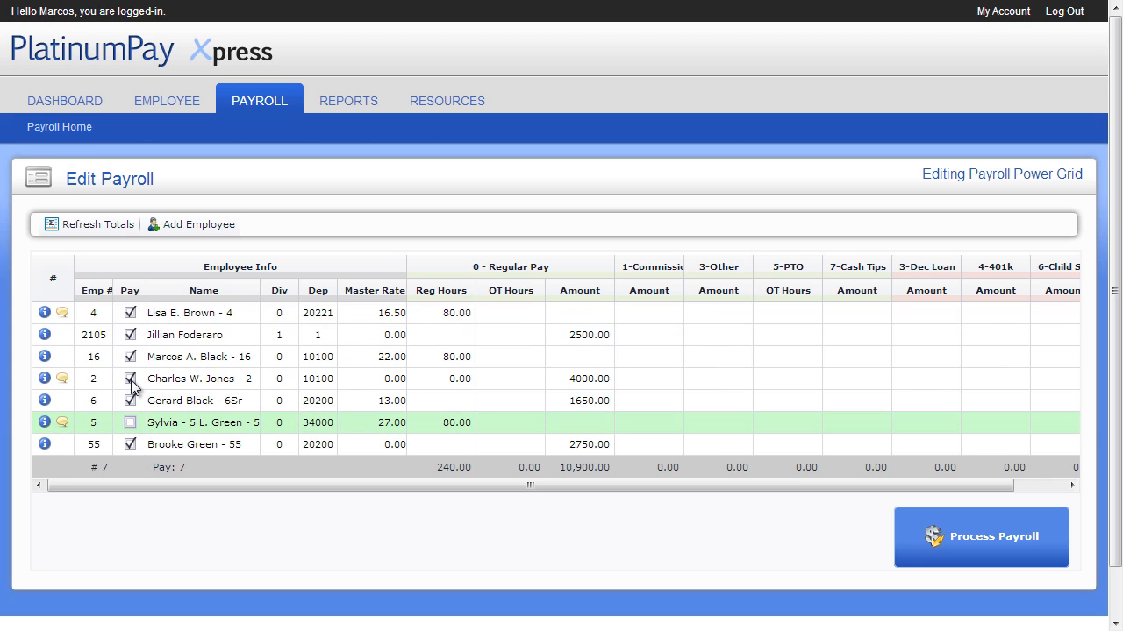
Open the notes for employee 2, scroll through them and close the notes window.
left_click(61, 380)
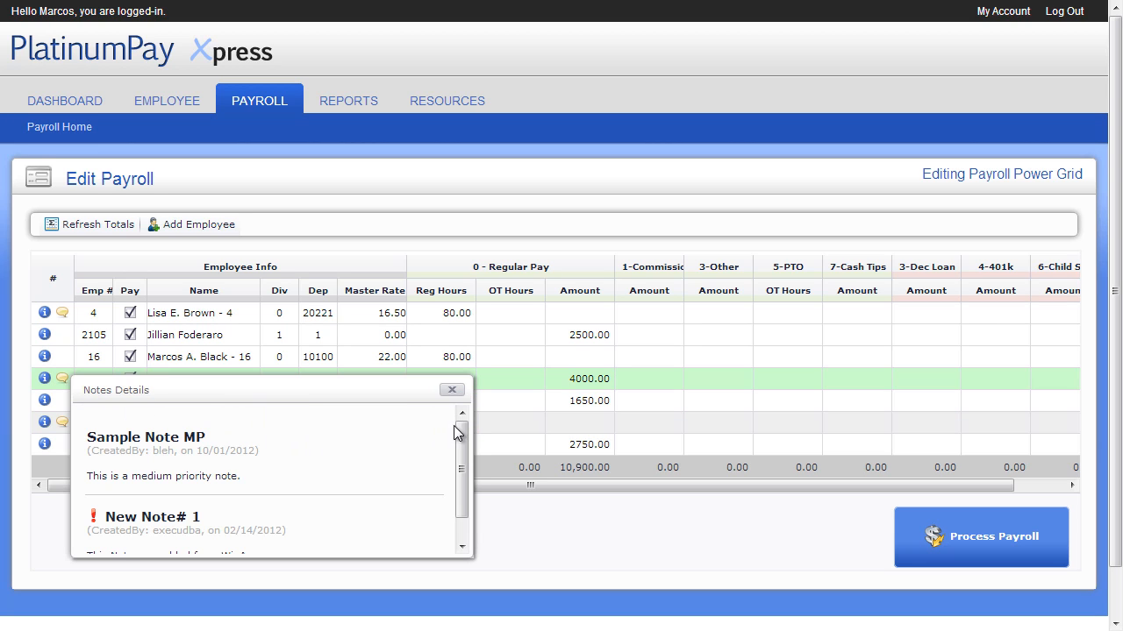
left_click_drag(454, 426, 458, 460)
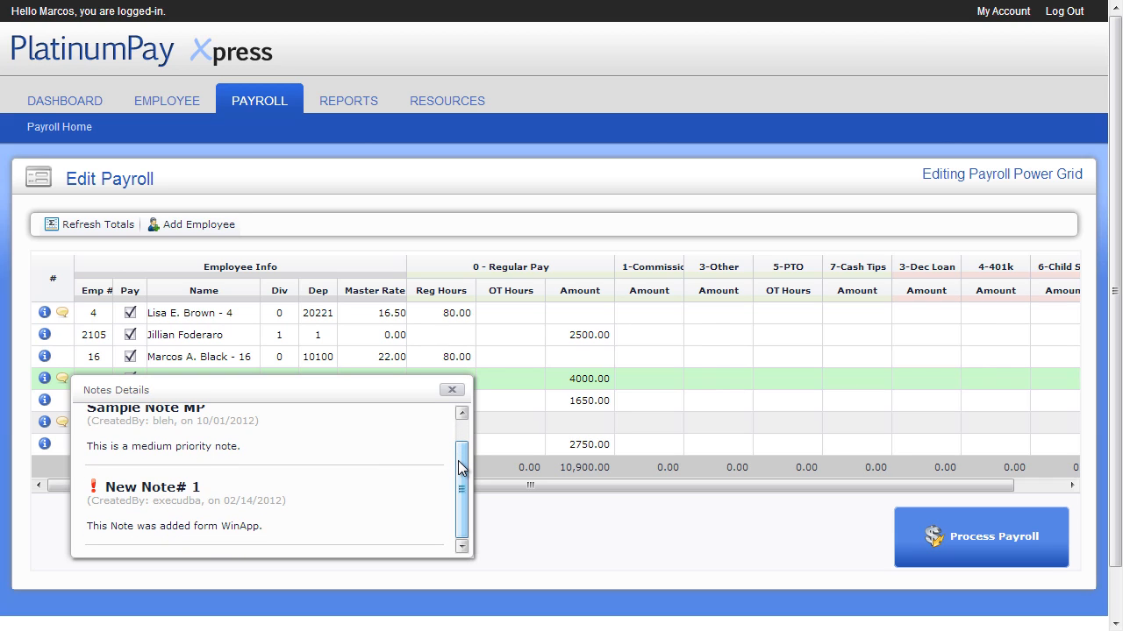
left_click(452, 391)
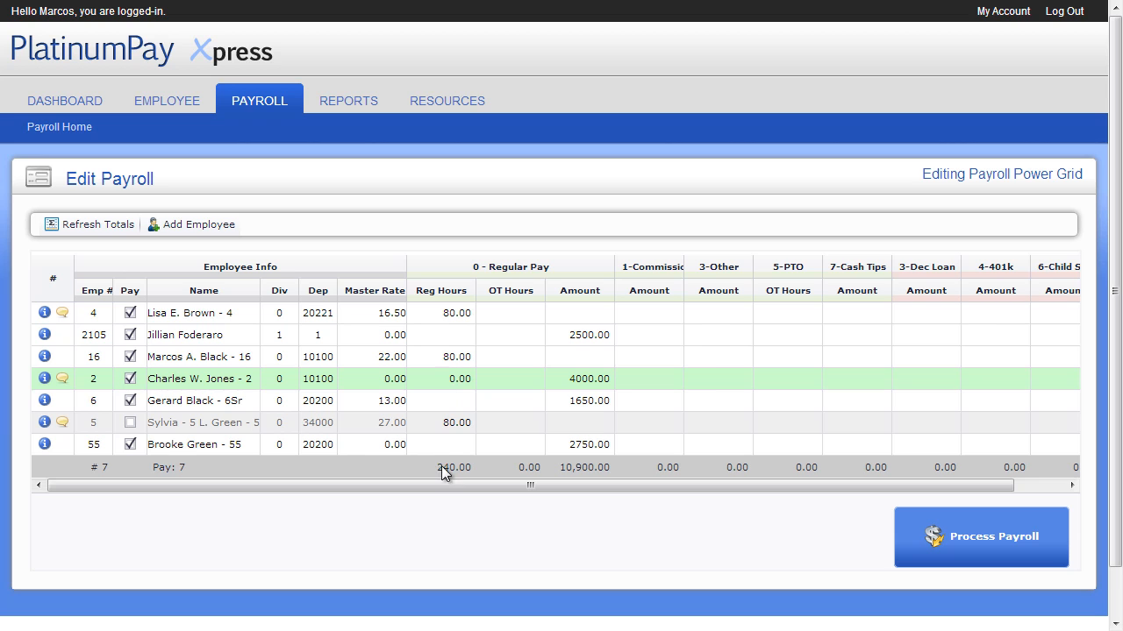
Move through the payroll grid cells with the keyboard across amount and hours columns.
left_click(646, 361)
key("Right")
key("Right")
key("Down")
key("Left")
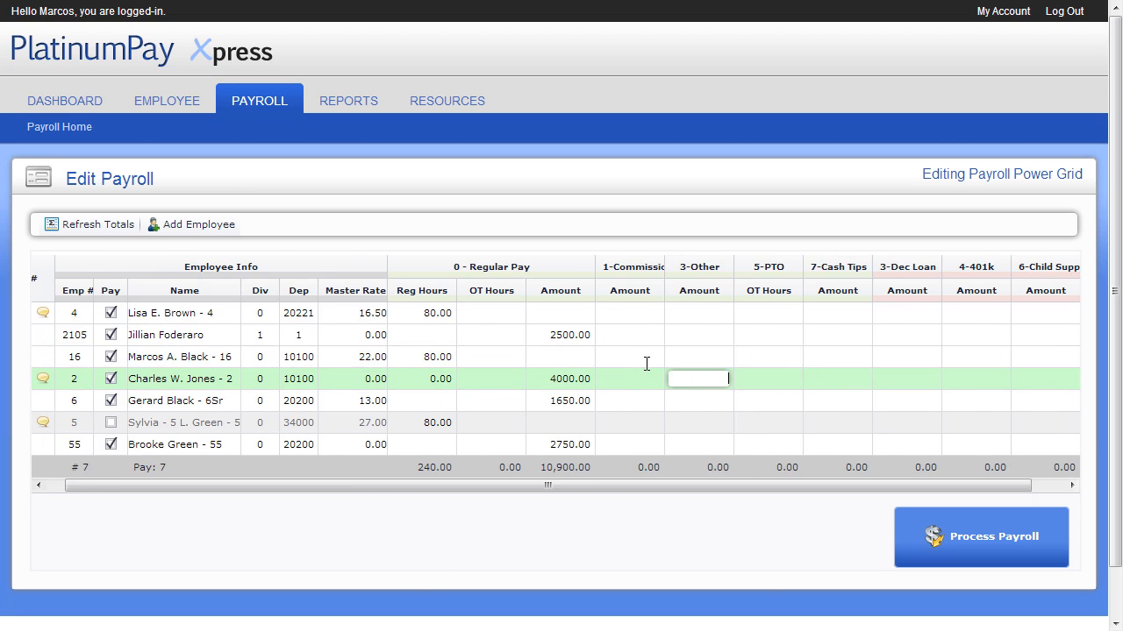
key("Left")
key("Down")
key("Right")
key("Right")
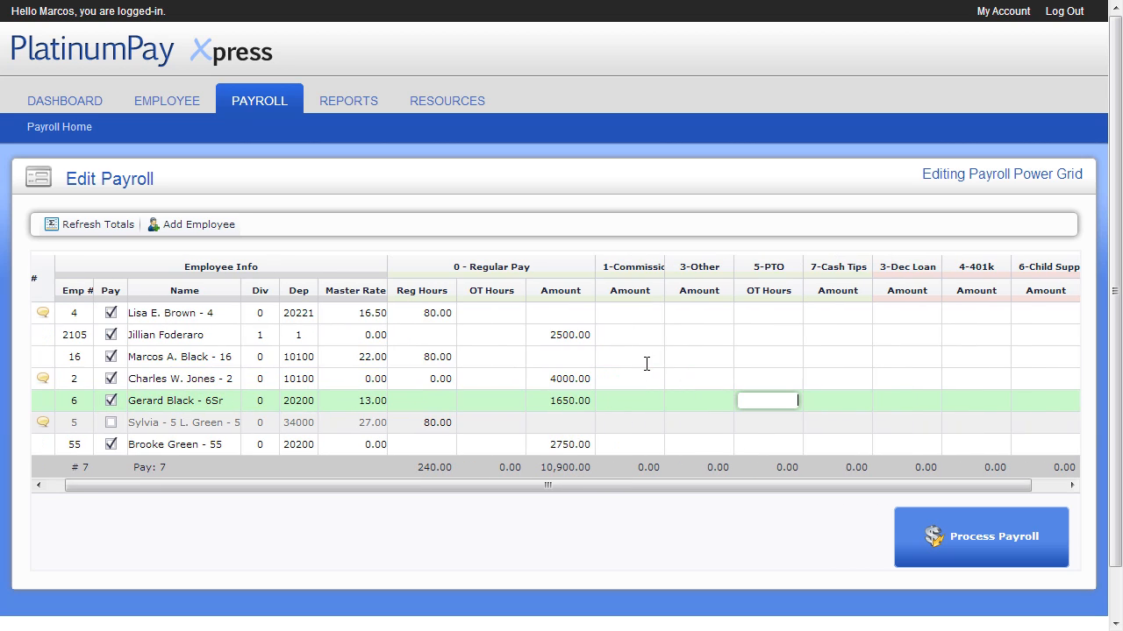
key("Up")
key("Up")
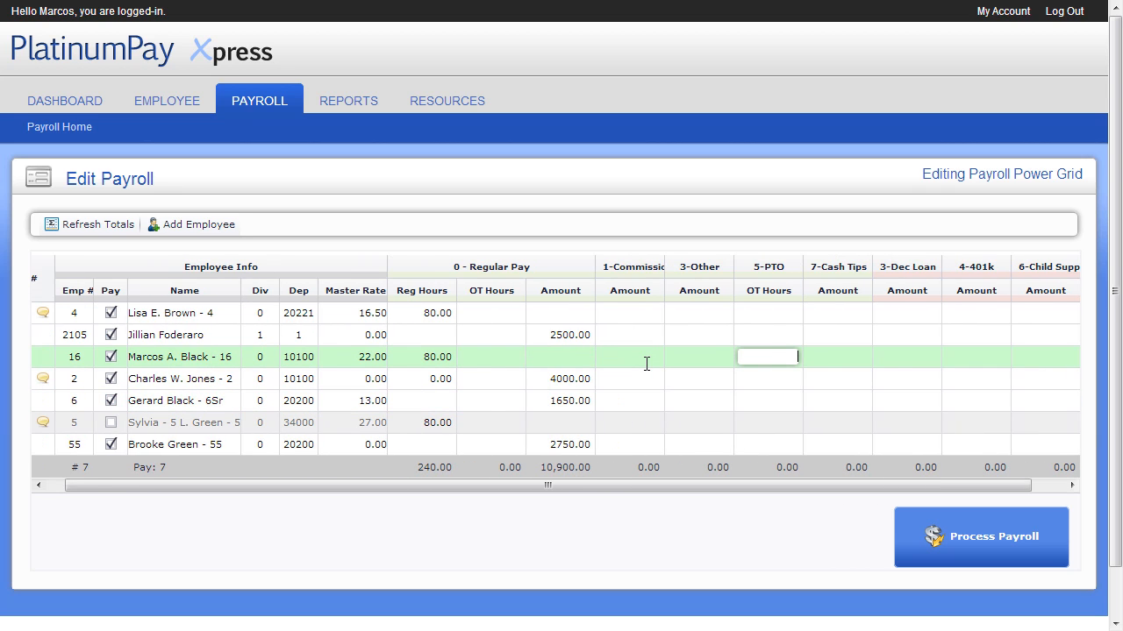
key("Right")
key("Right")
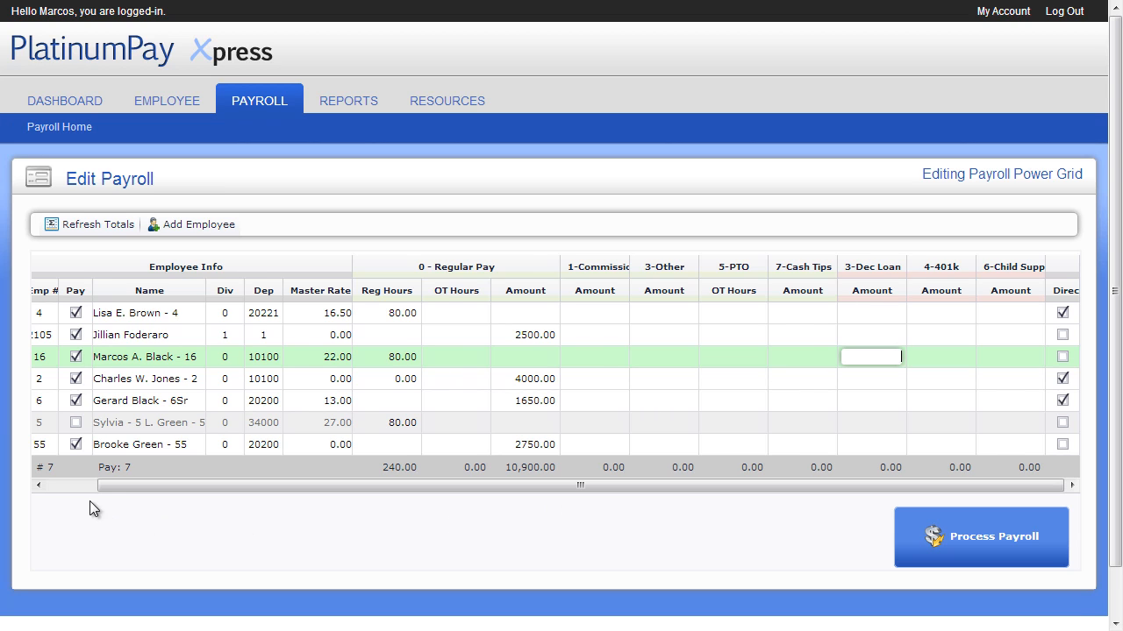
left_click(72, 485)
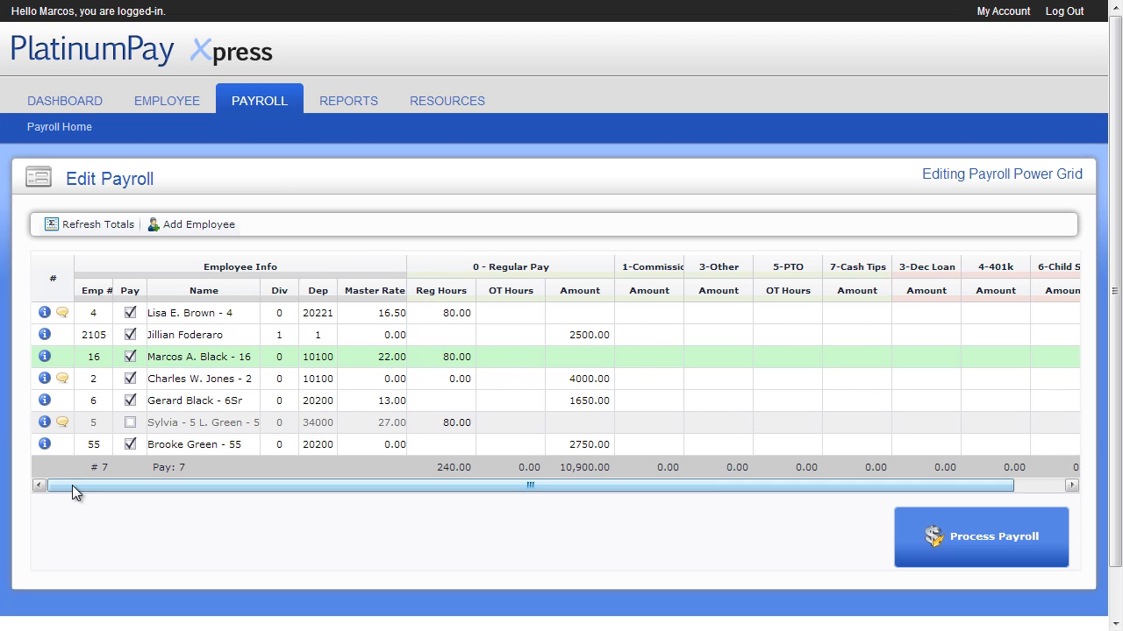
Clear the direct deposit checkbox for employee 4 in the payroll grid.
left_click(45, 424)
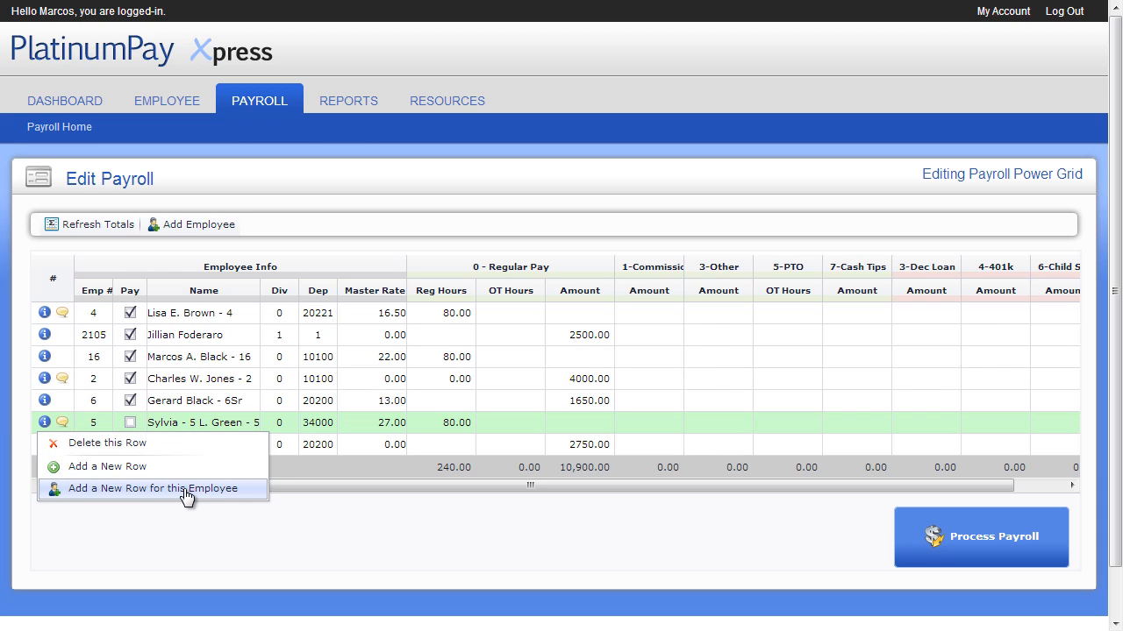
left_click(185, 529)
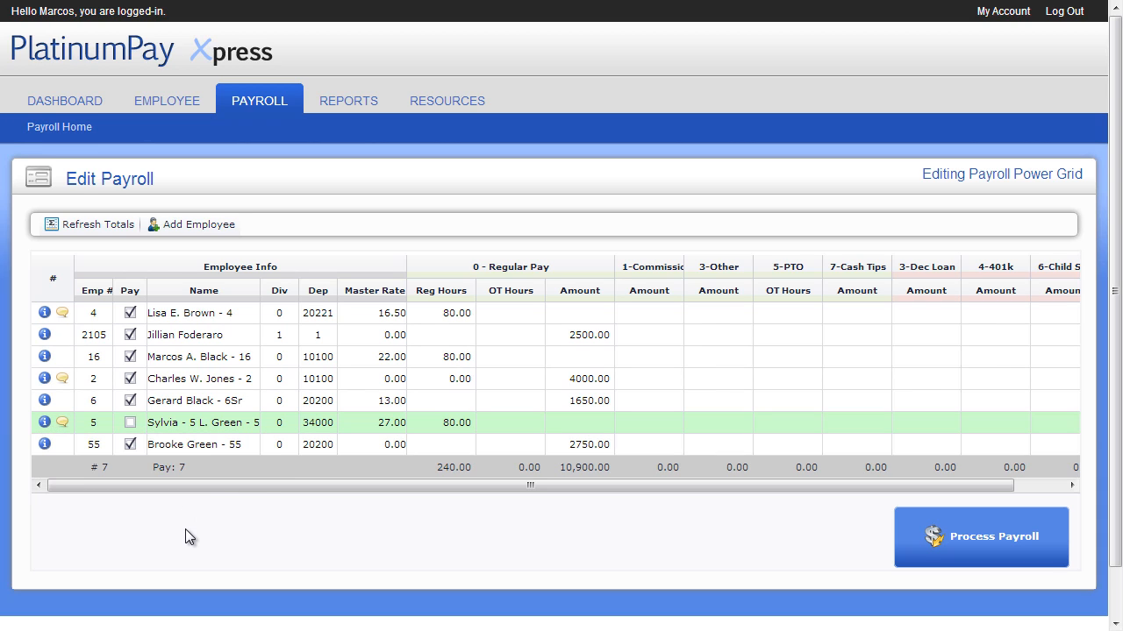
left_click_drag(275, 486, 457, 498)
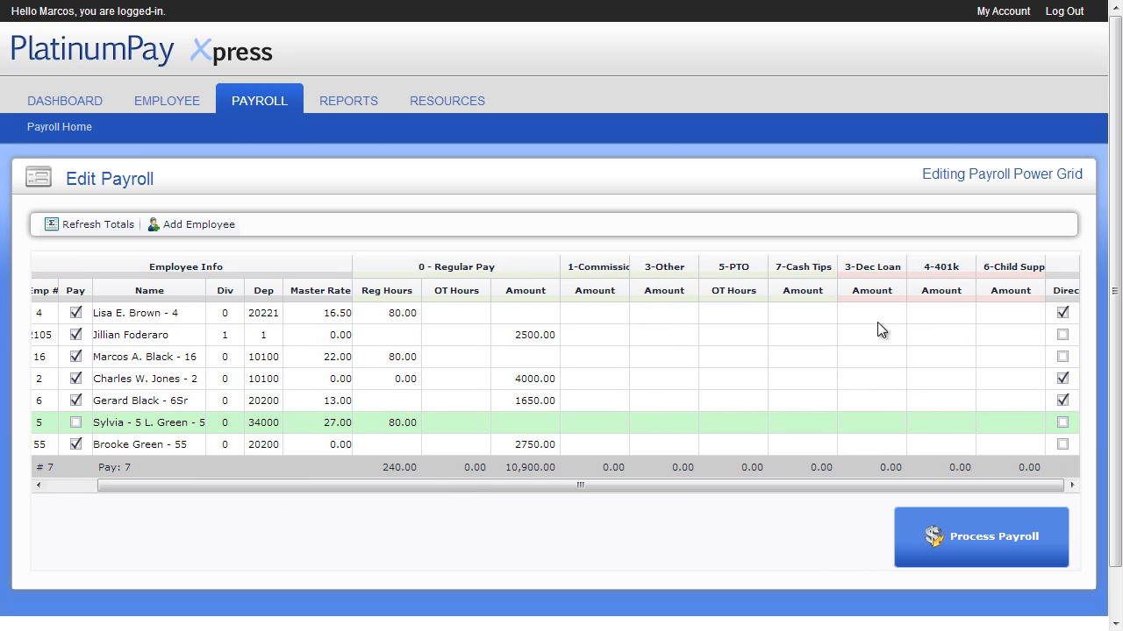
left_click(1062, 313)
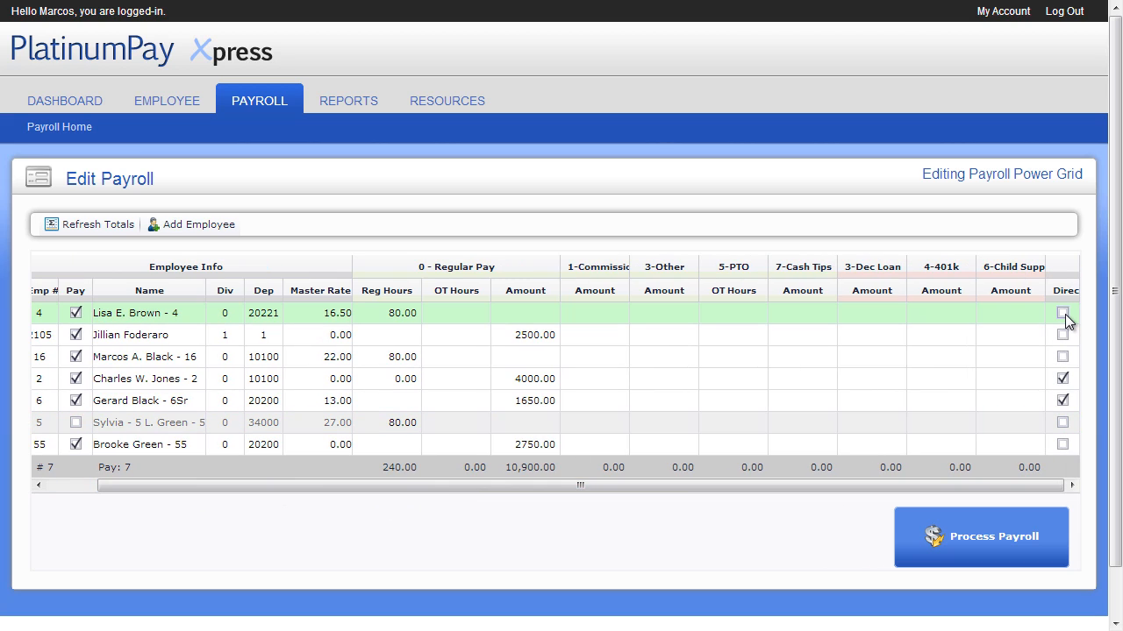
Enter a commission amount of 100 for employee 2105 and refresh the payroll totals.
left_click_drag(938, 487, 790, 488)
left_click(665, 338)
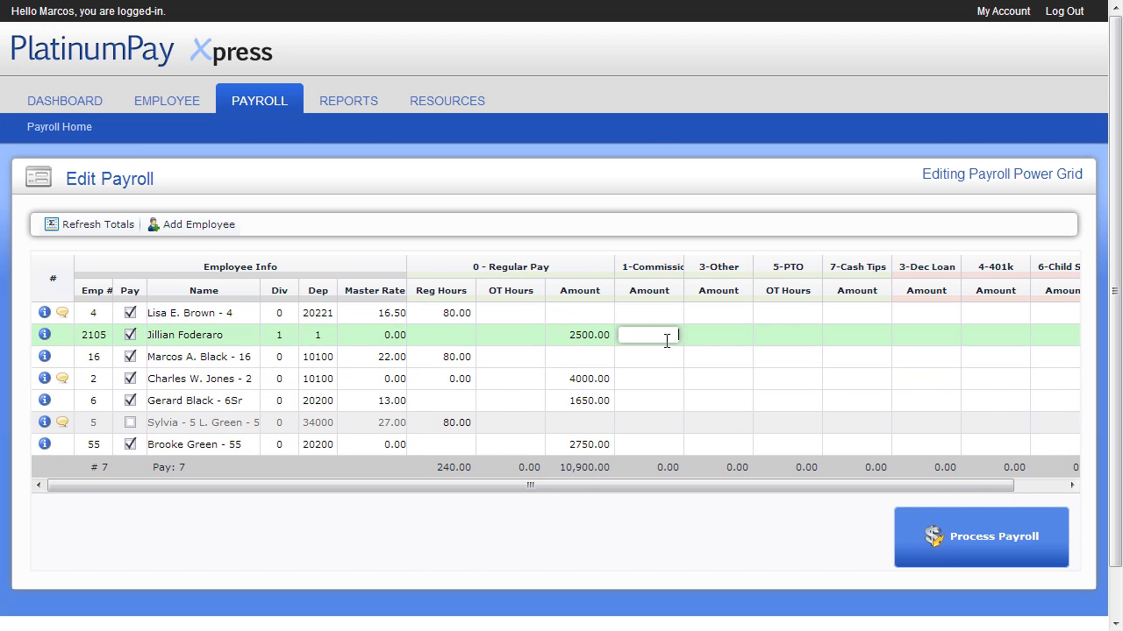
type("100")
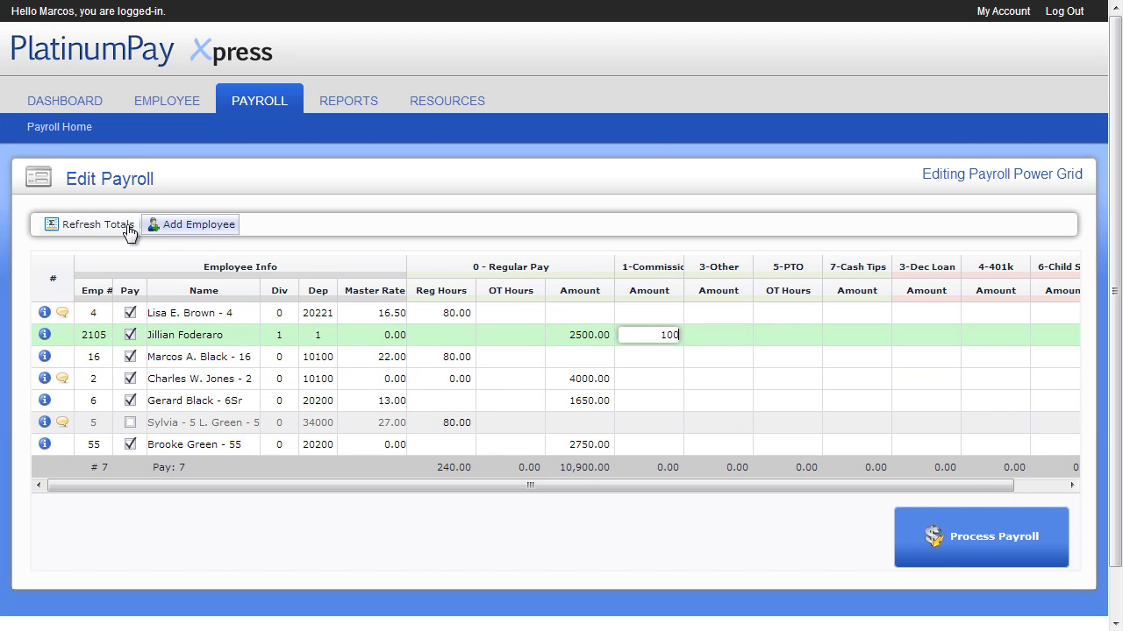
left_click(120, 227)
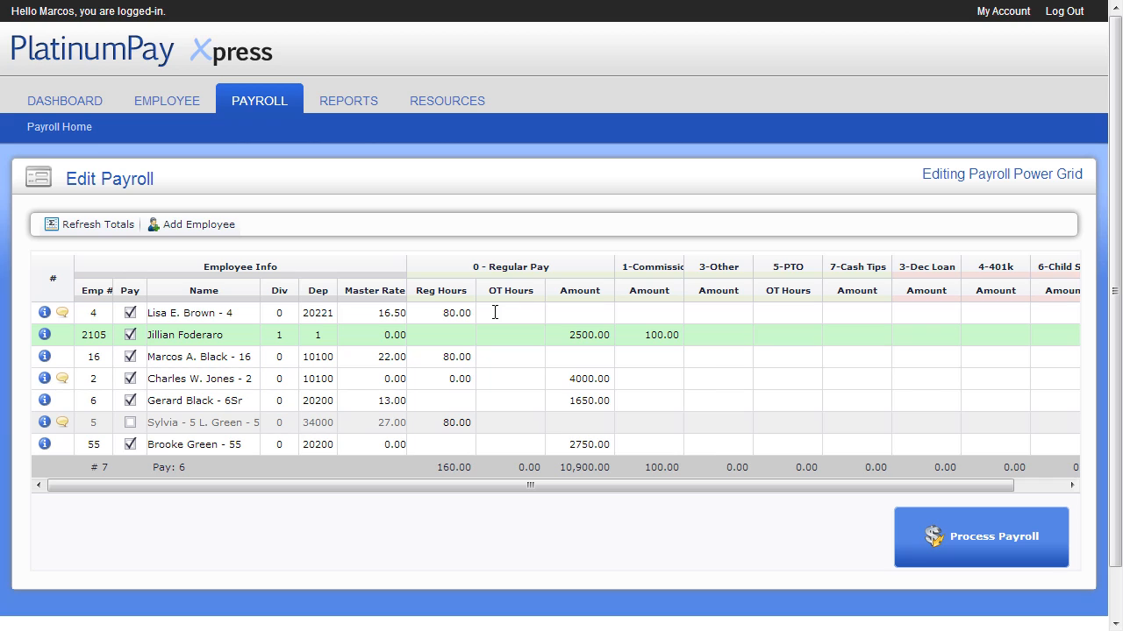
Process the payroll and open the payroll totals on the submit page.
left_click(956, 540)
left_click(582, 341)
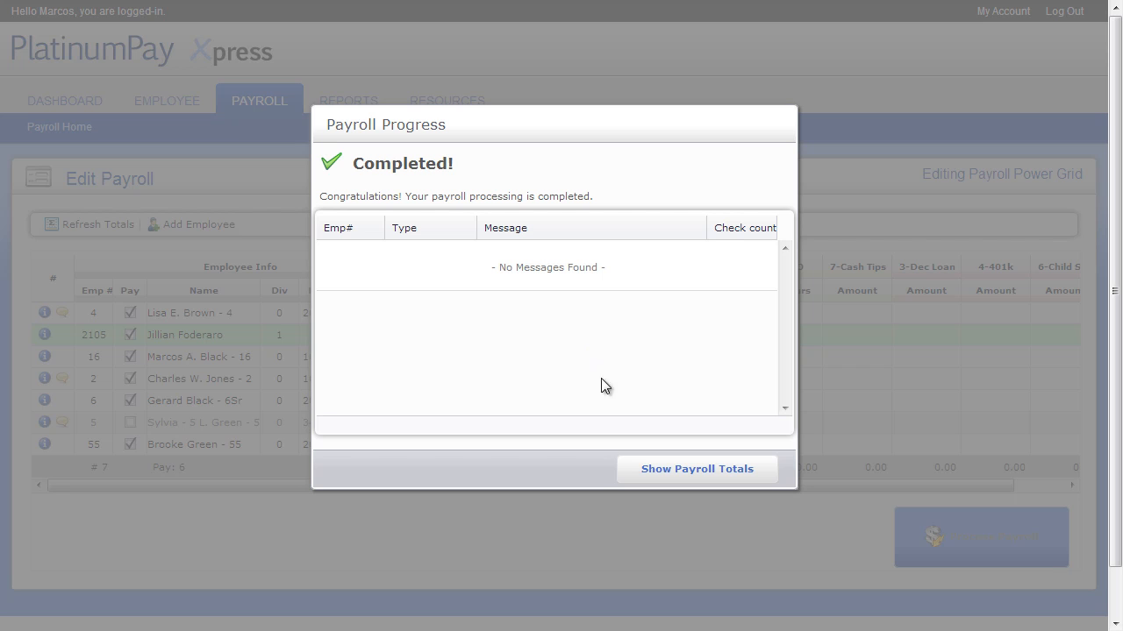
left_click(651, 463)
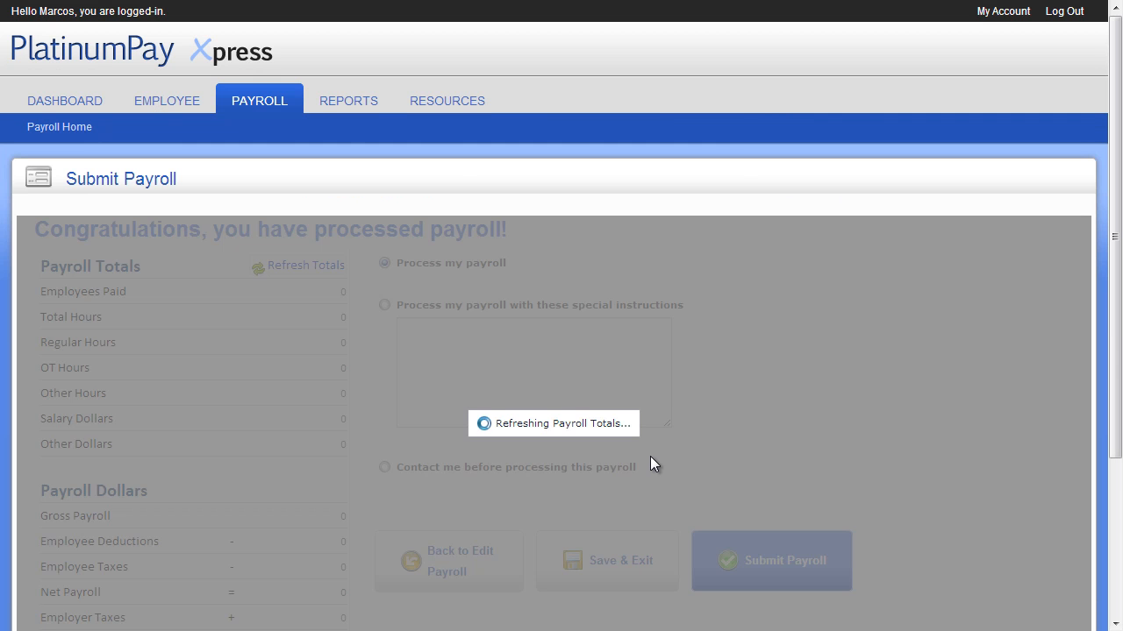
scroll(390, 236, "down", 1)
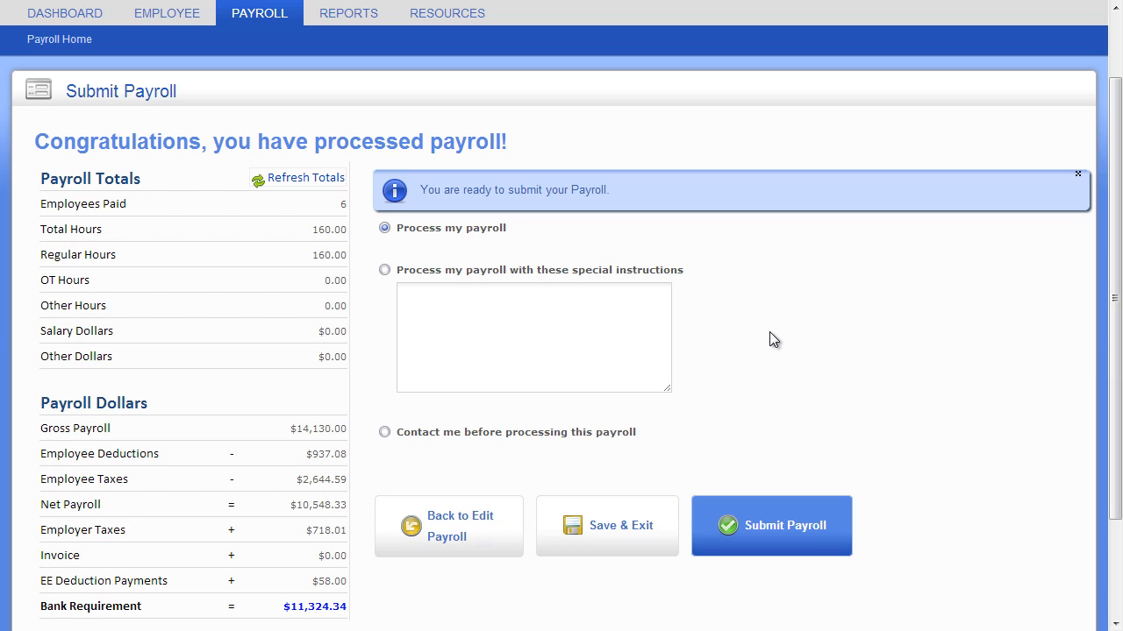
Choose the plain Process my payroll option, submit the payroll and confirm it.
left_click(385, 272)
left_click(387, 232)
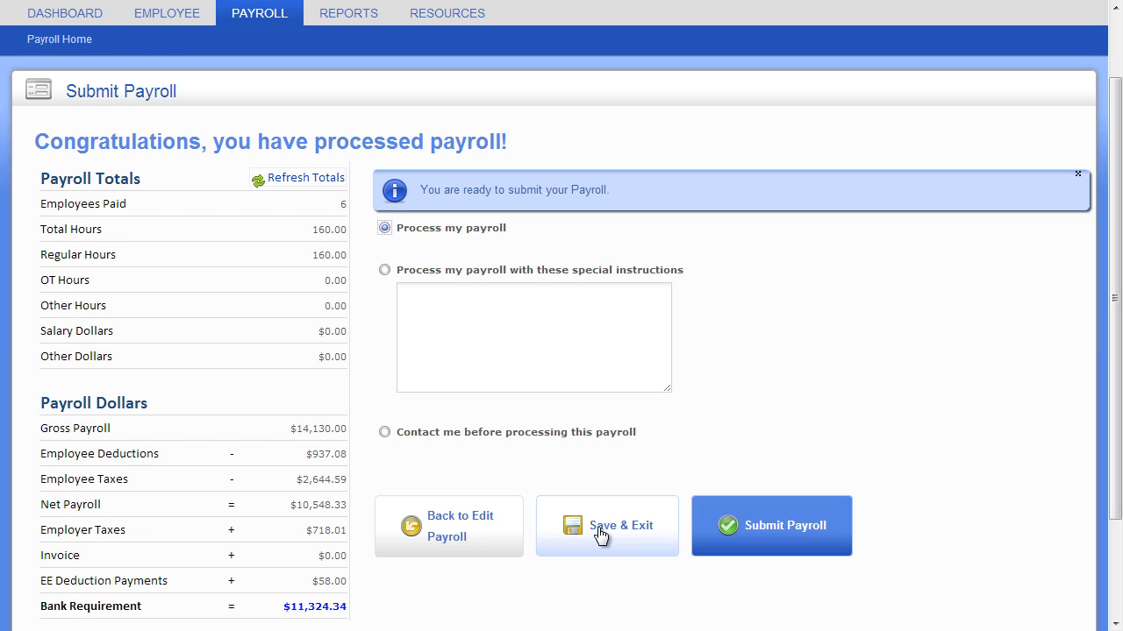
left_click(783, 530)
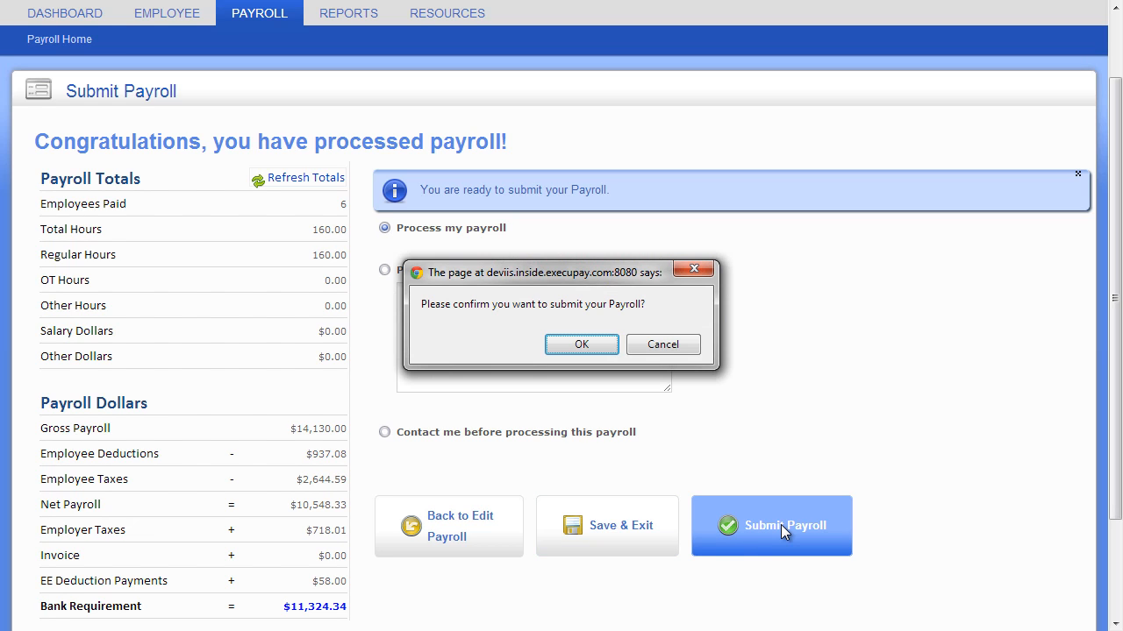
left_click(603, 350)
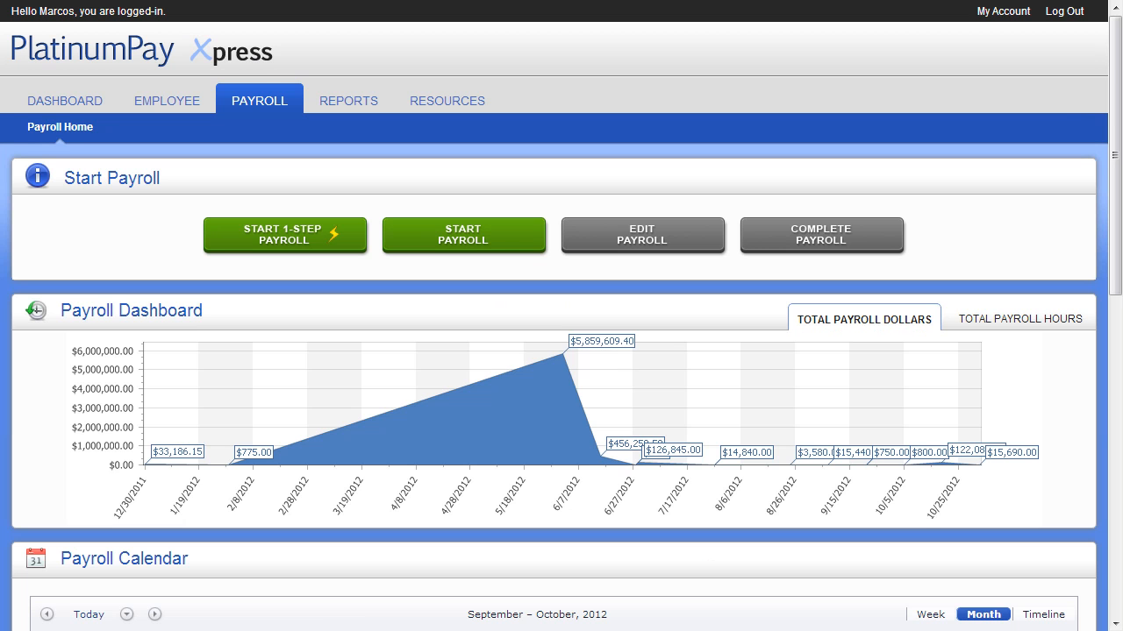
Open the reports library and the Payroll # column filter.
left_click(357, 106)
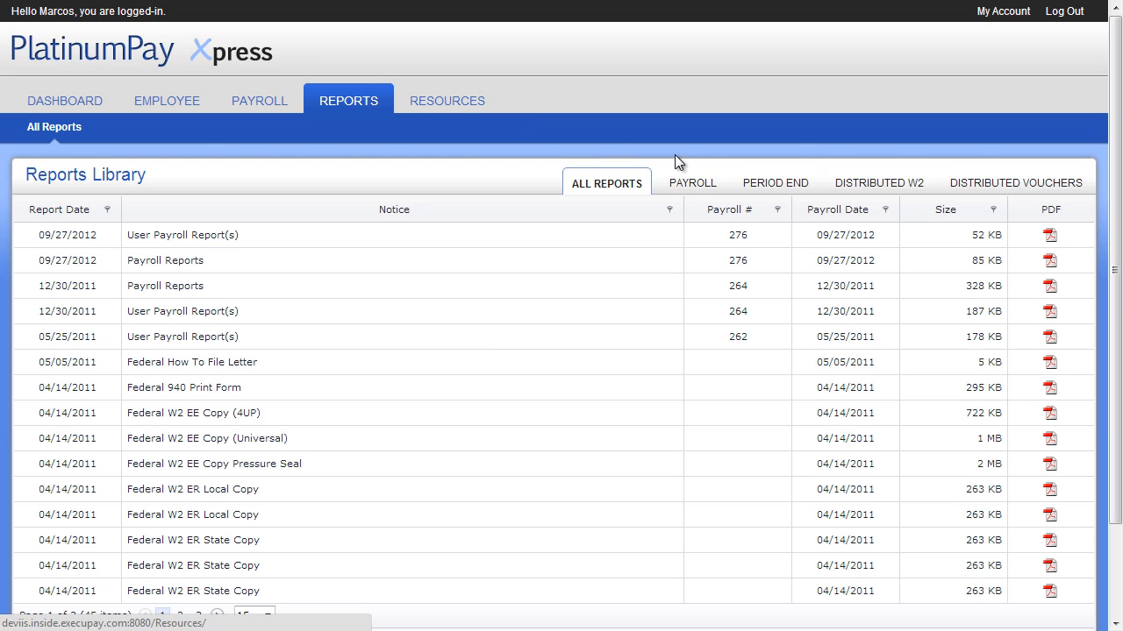
left_click(776, 211)
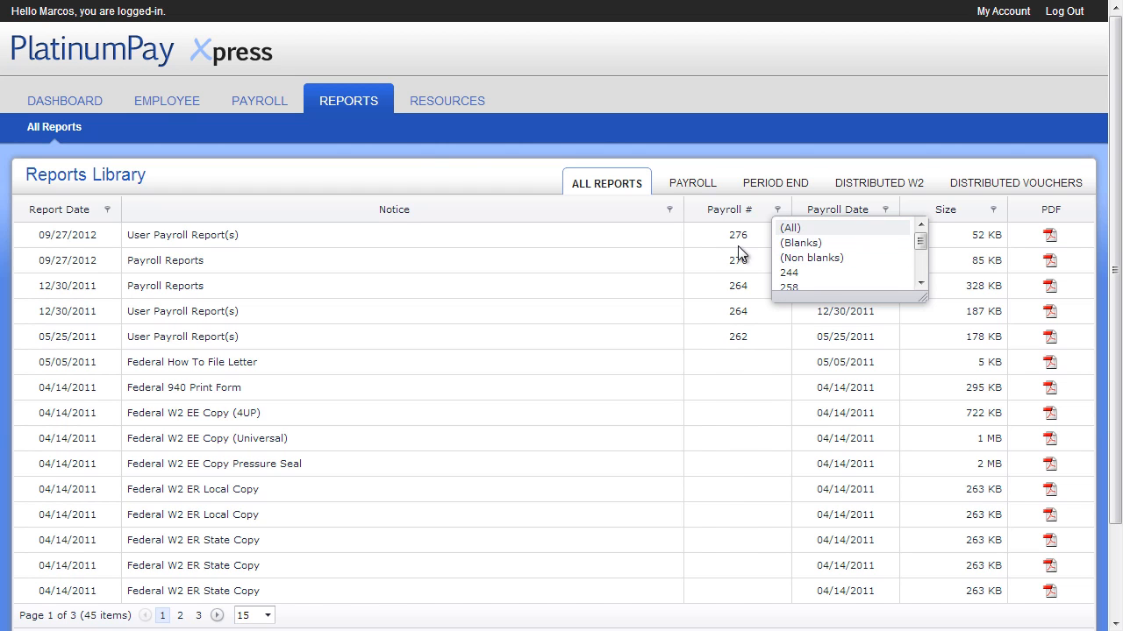
Return to the dashboard and review its reminders and recent reports panels.
left_click(87, 101)
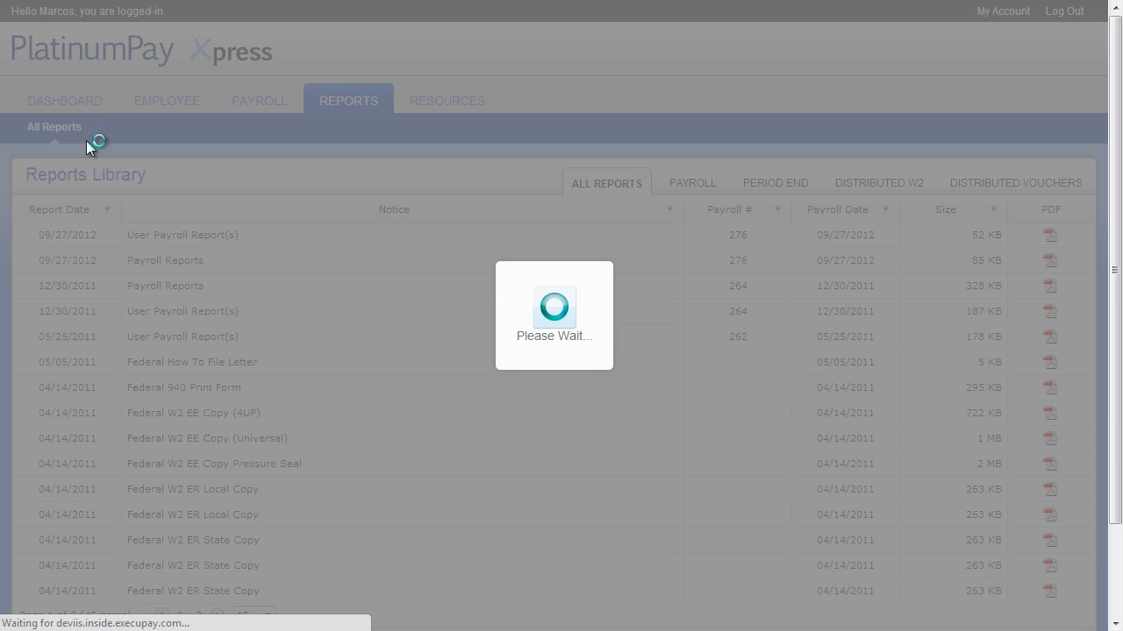
scroll(259, 359, "down", 1)
scroll(259, 359, "down", 2)
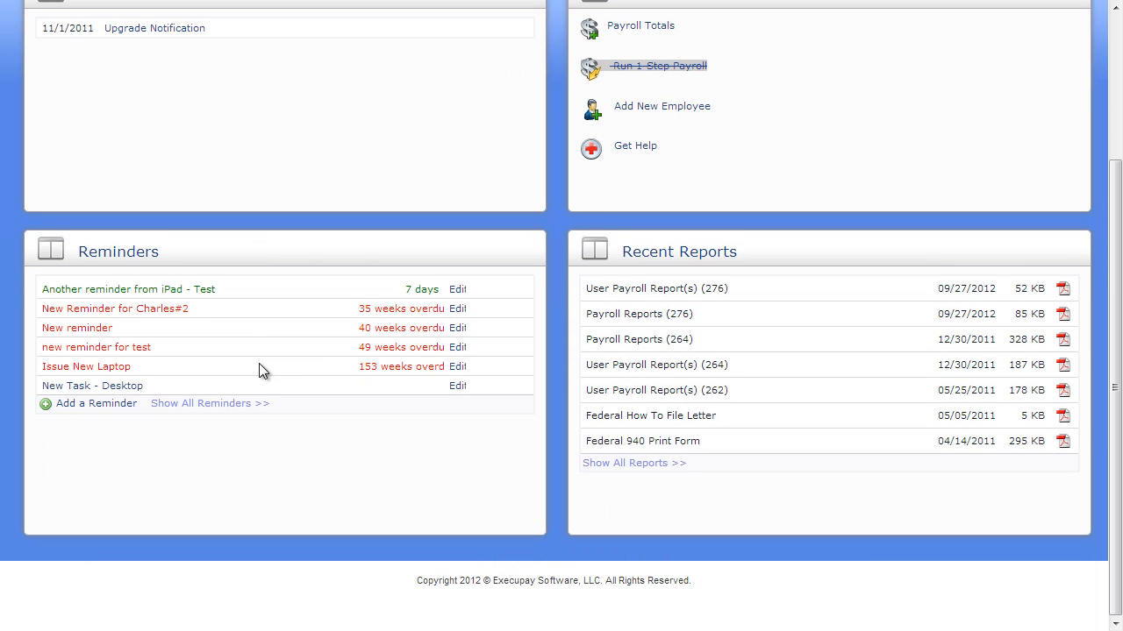